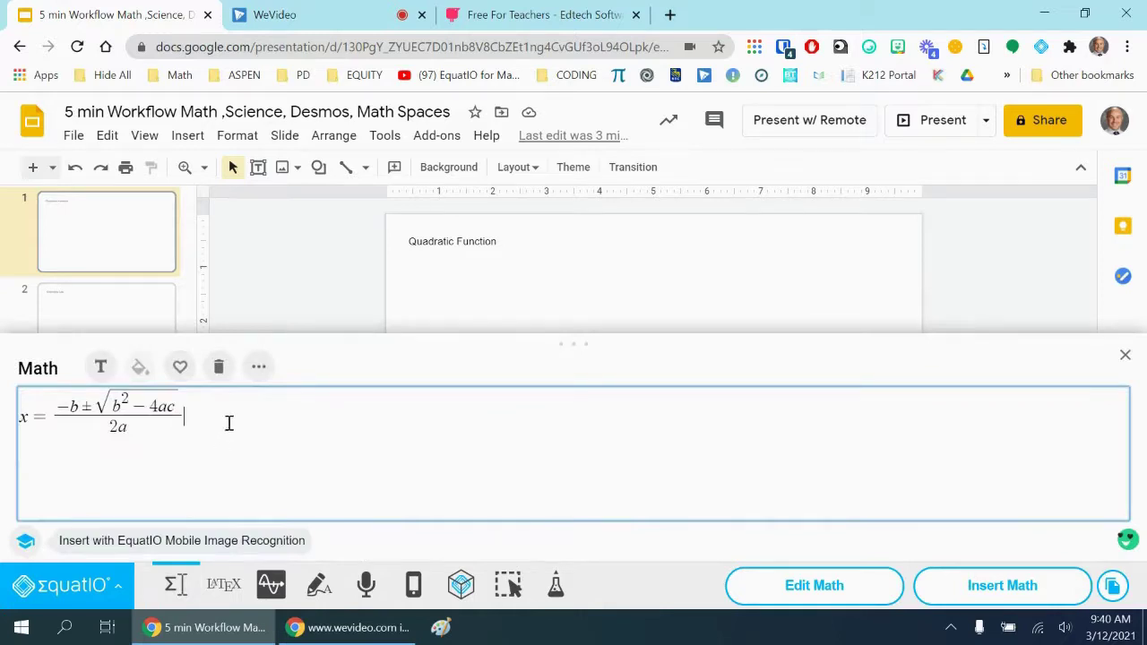
- Clear the math editor and insert the predicted Quadratic formula by entering quad, placing it on the Quadratic Function slide
{"action": "key", "text": "BackSpace"}
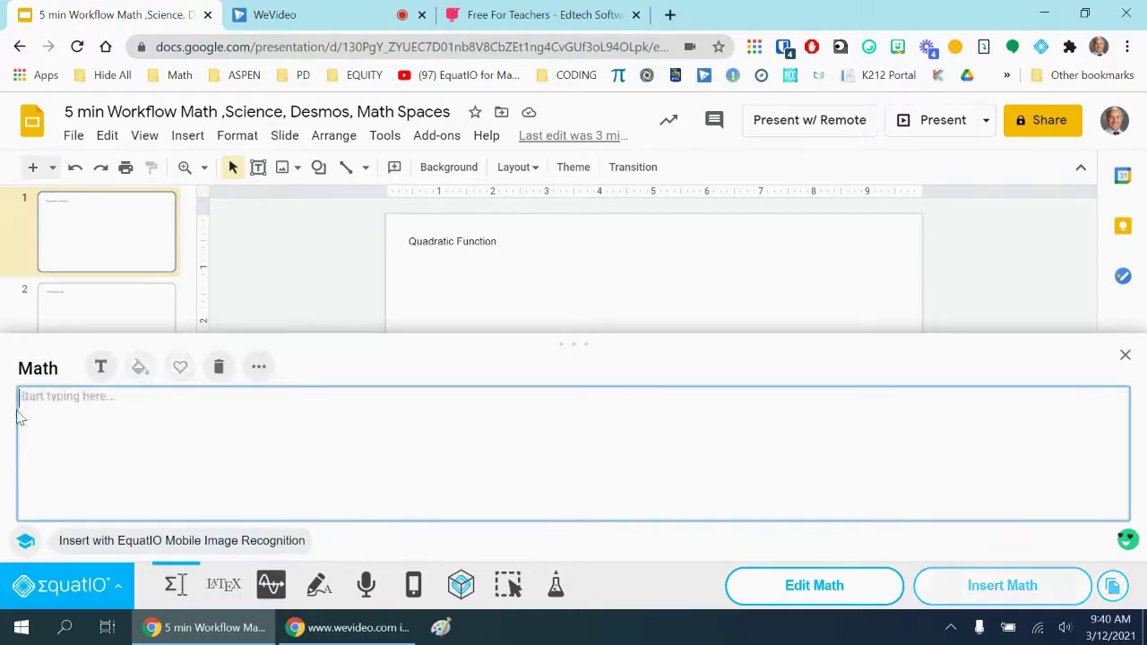
{"action": "type", "text": "quad"}
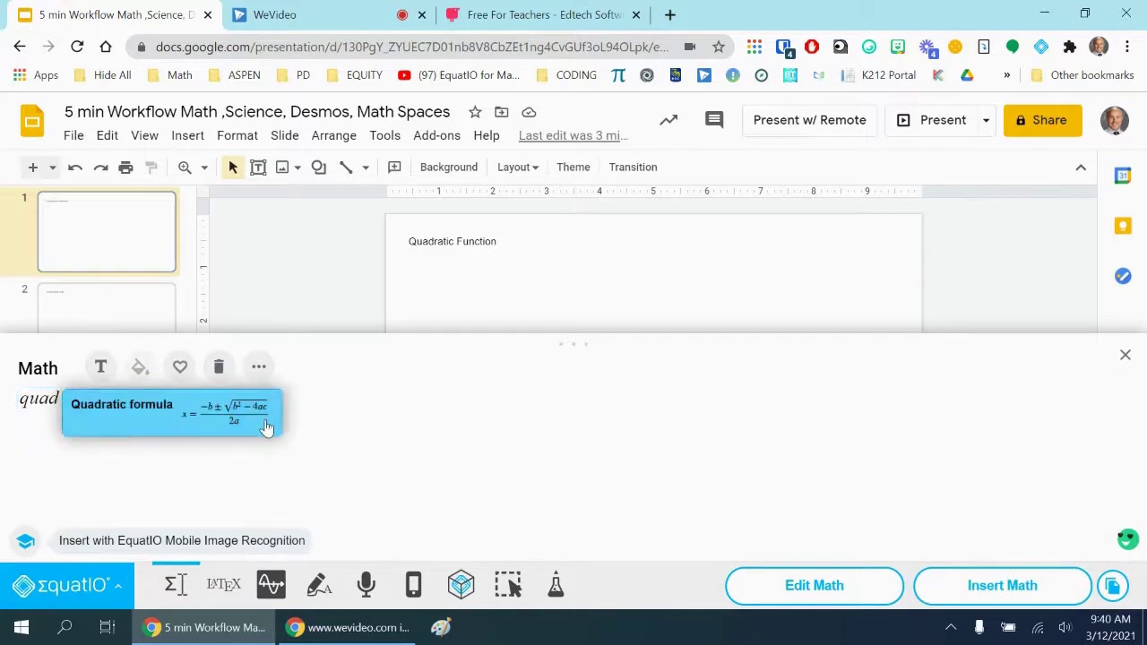
{"action": "left_click", "coordinate": [266, 423]}
{"action": "left_click", "coordinate": [955, 594]}
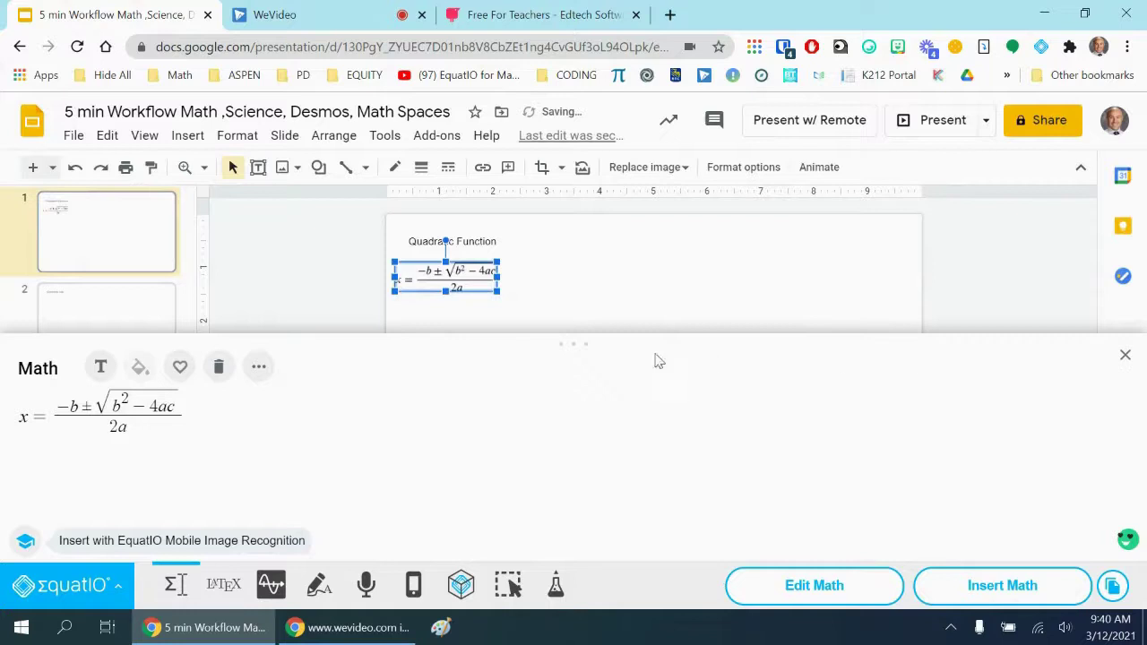
- Close the math editor and enlarge the inserted quadratic formula to span over half the slide's width
{"action": "left_click", "coordinate": [1124, 356]}
{"action": "left_click_drag", "start_coordinate": [498, 291], "coordinate": [724, 356]}
{"action": "left_click", "coordinate": [812, 408]}
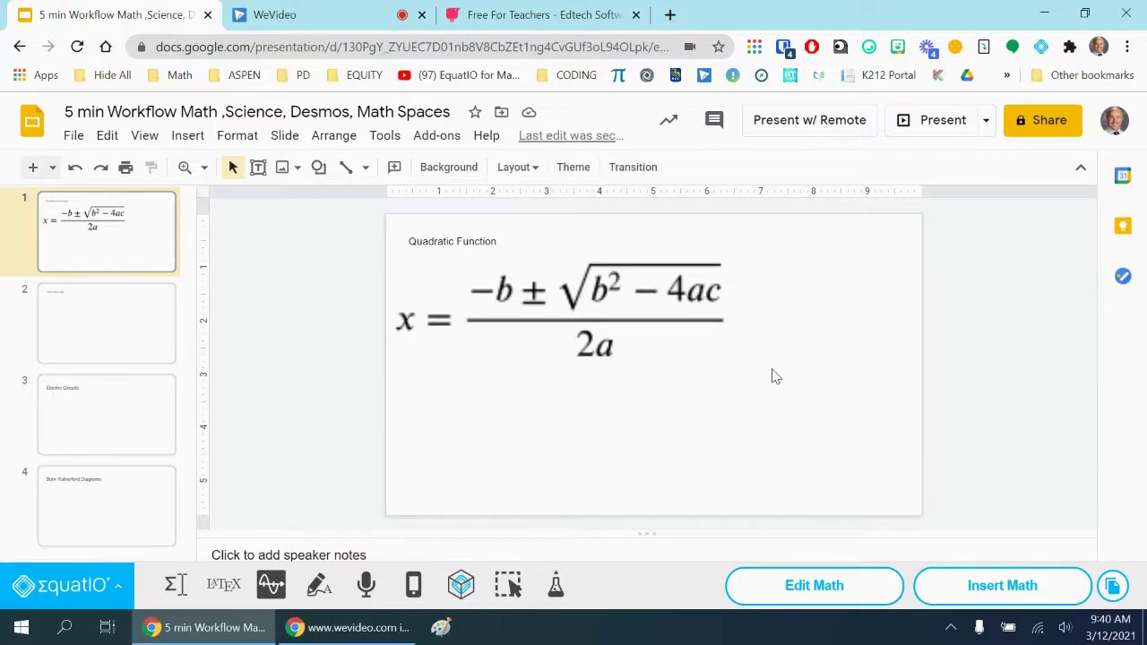
- Open the graph editor and replace the existing equation with y = Ax² − 4
{"action": "left_click", "coordinate": [272, 587]}
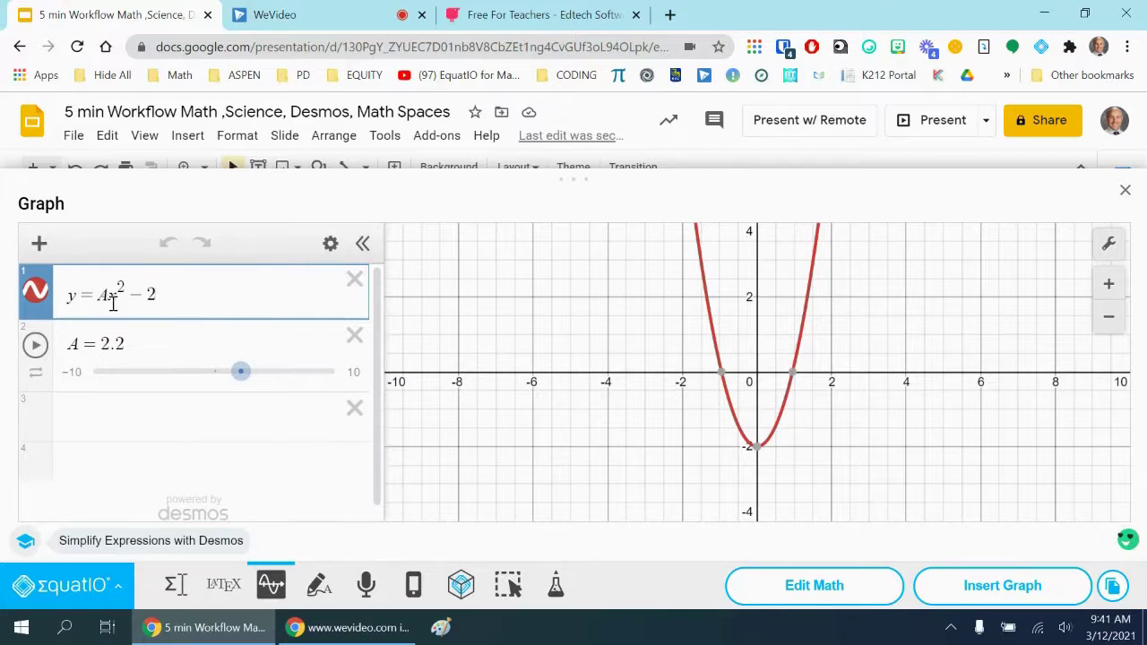
{"action": "key", "text": "ctrl+a"}
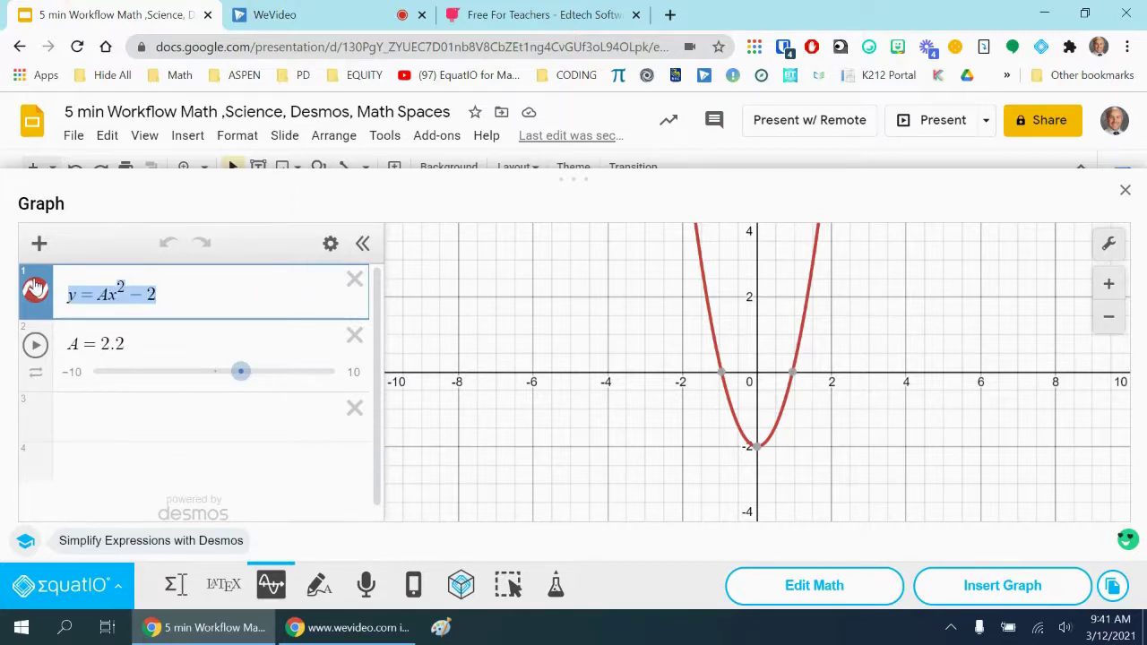
{"action": "type", "text": "y = "}
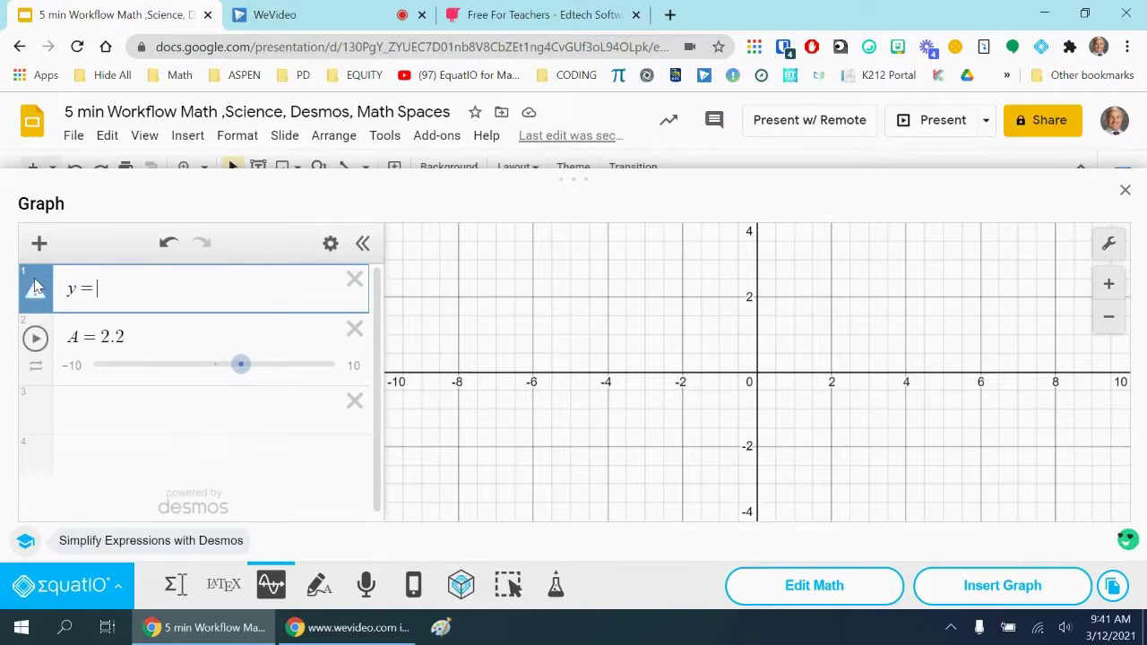
{"action": "type", "text": "Ax"}
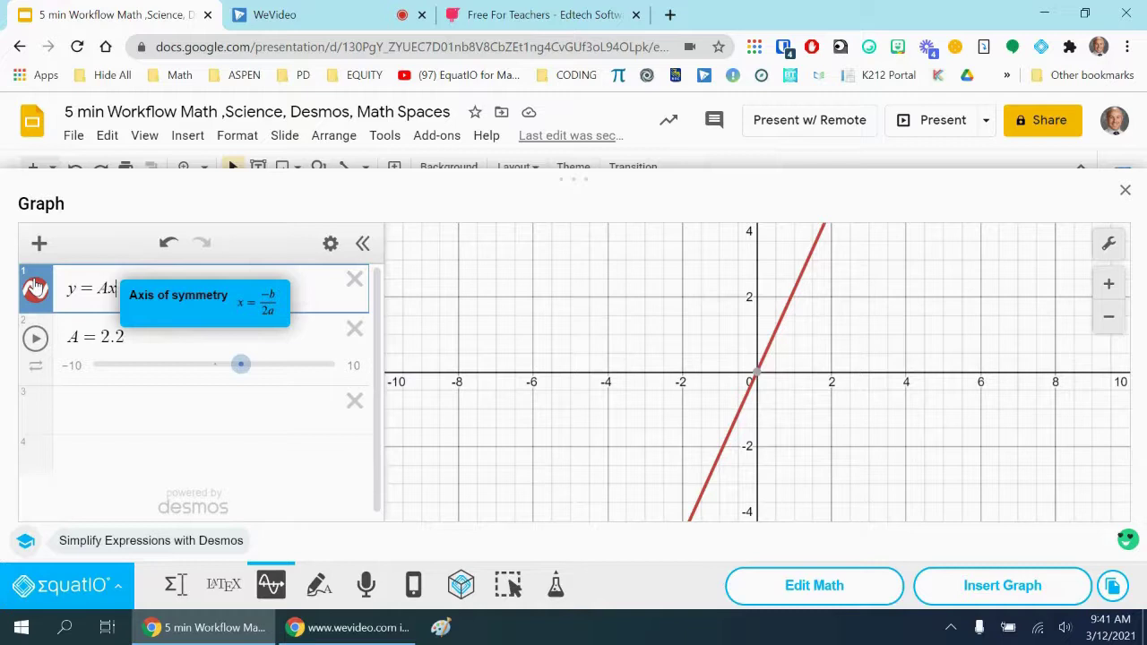
{"action": "left_click", "coordinate": [36, 287]}
{"action": "left_click", "coordinate": [36, 287]}
{"action": "type", "text": "^2"}
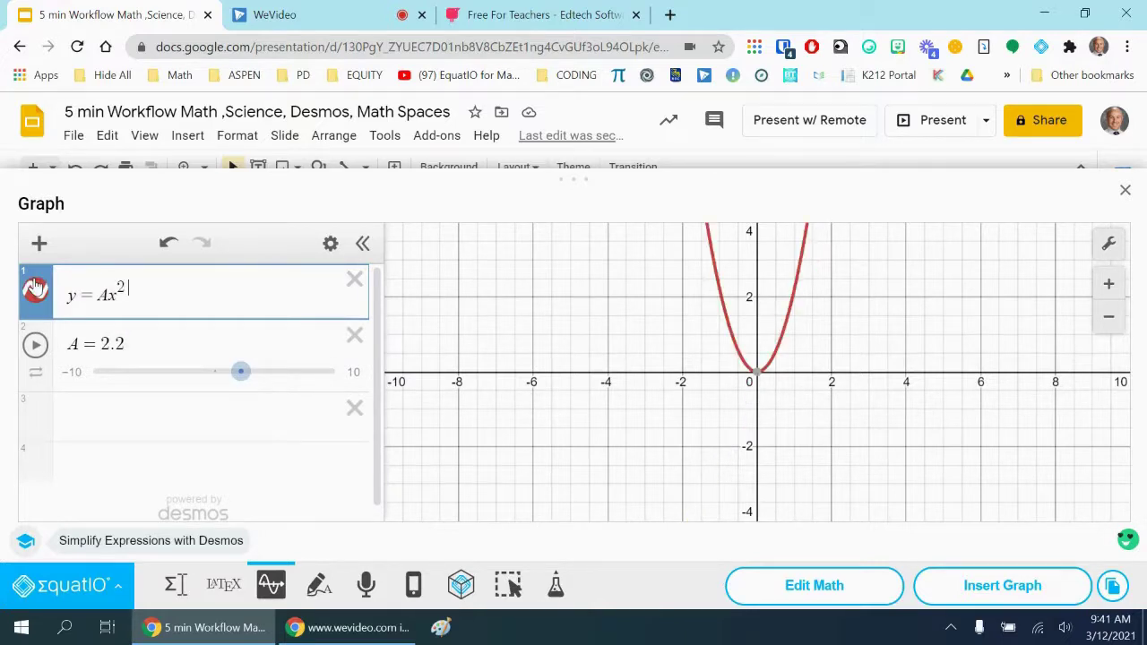
{"action": "type", "text": "+"}
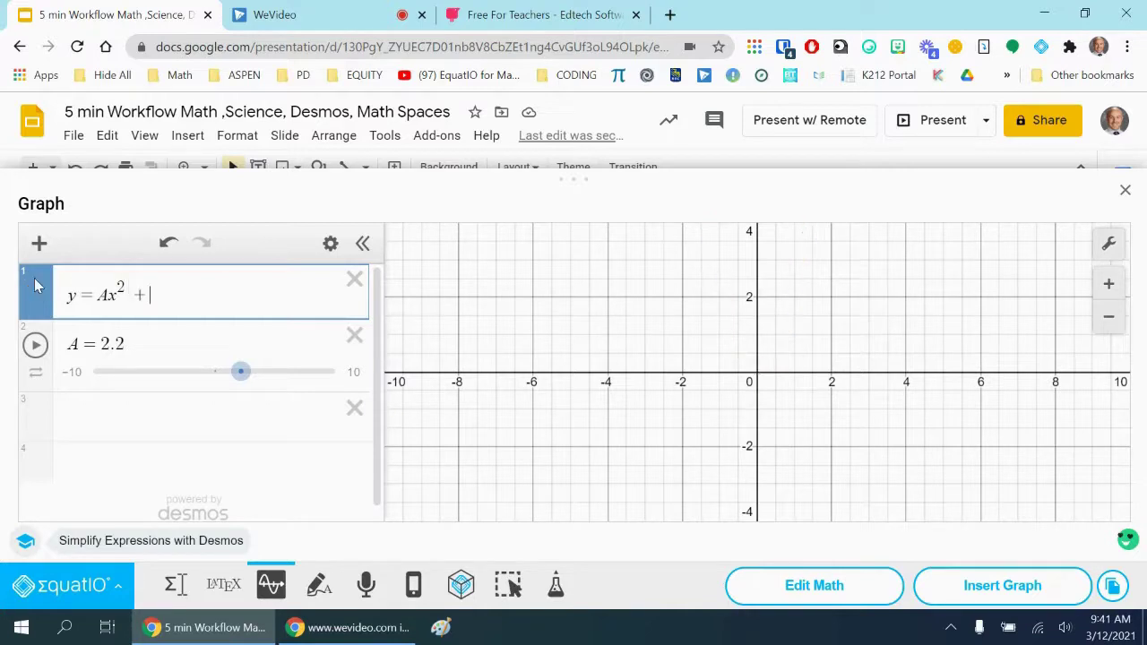
{"action": "key", "text": "BackSpace"}
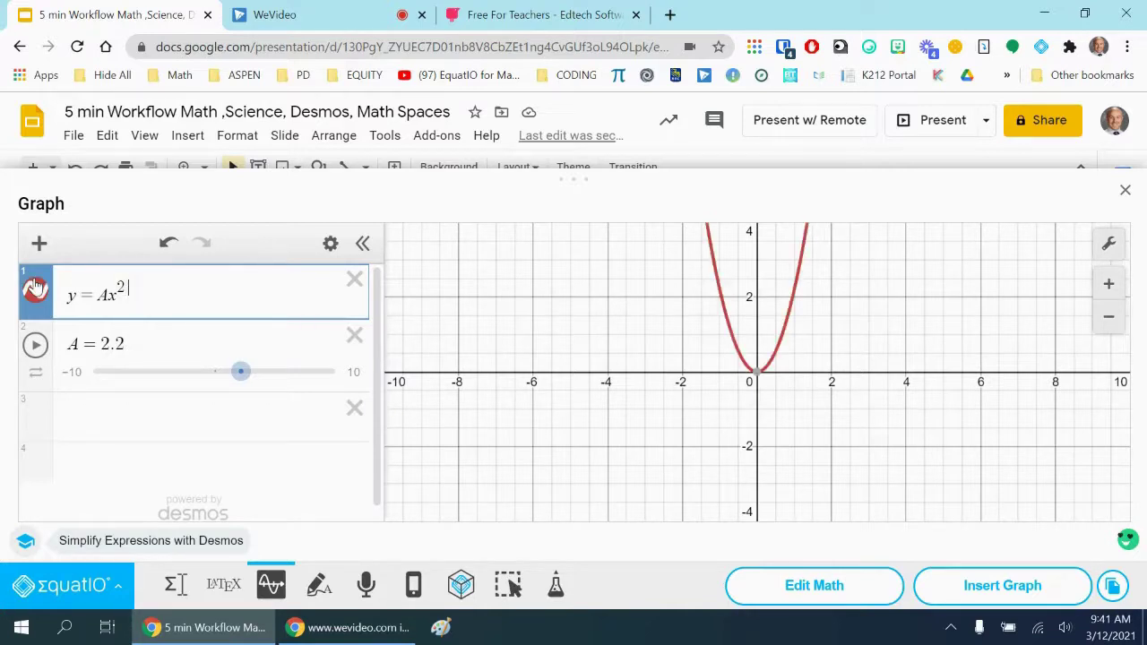
{"action": "type", "text": "-4"}
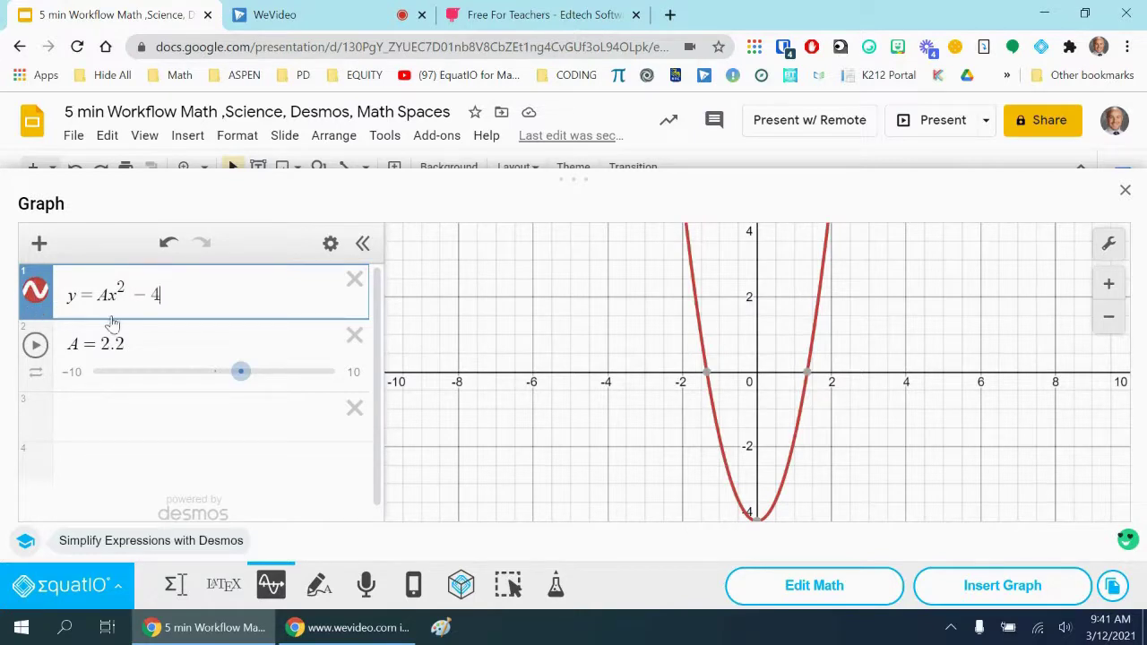
- Delete the A slider, add a new slider for A, and set it to 0.6
{"action": "left_click", "coordinate": [354, 335]}
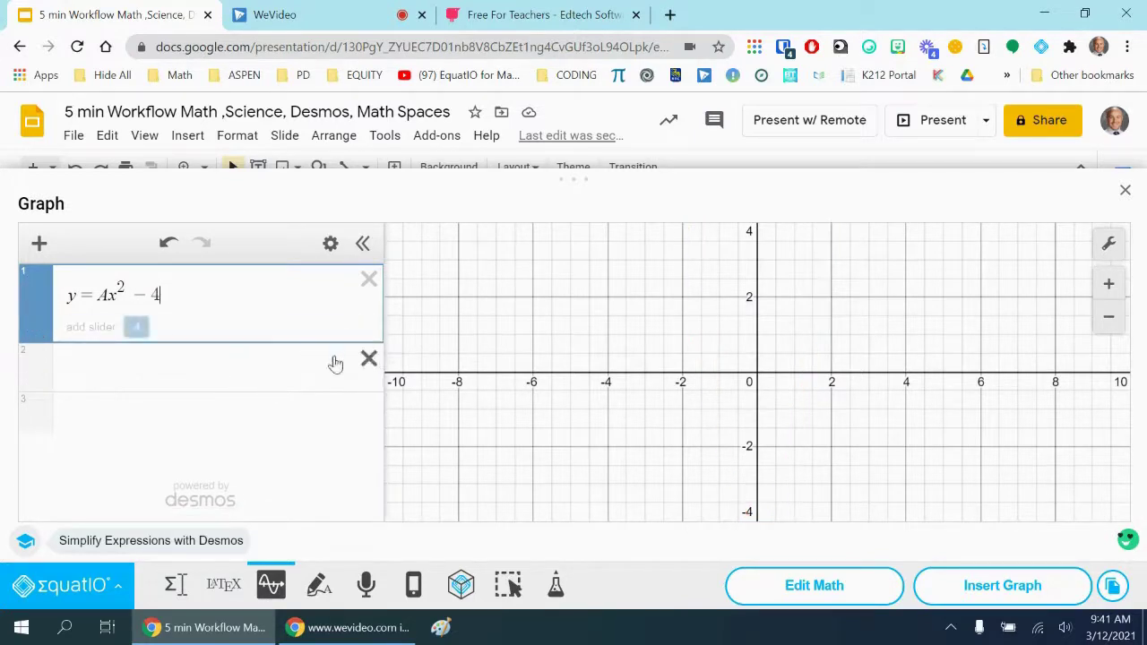
{"action": "left_click", "coordinate": [137, 328]}
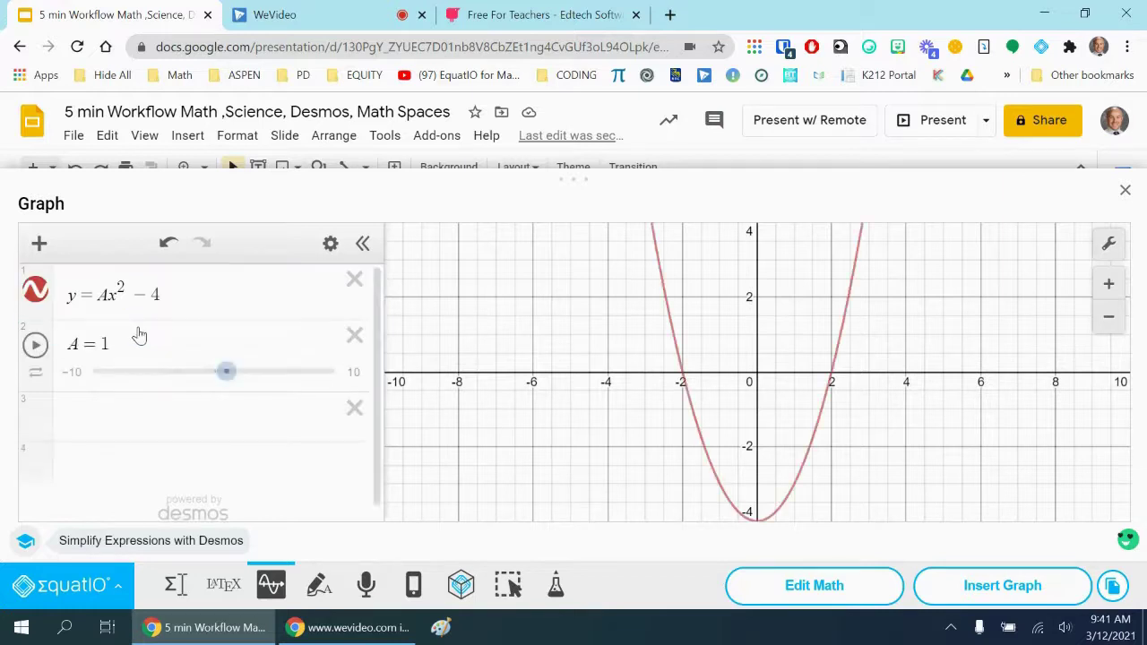
{"action": "mouse_move", "coordinate": [221, 383]}
{"action": "left_mouse_down"}
{"action": "mouse_move", "coordinate": [195, 384]}
{"action": "mouse_move", "coordinate": [221, 384]}
{"action": "left_mouse_up"}
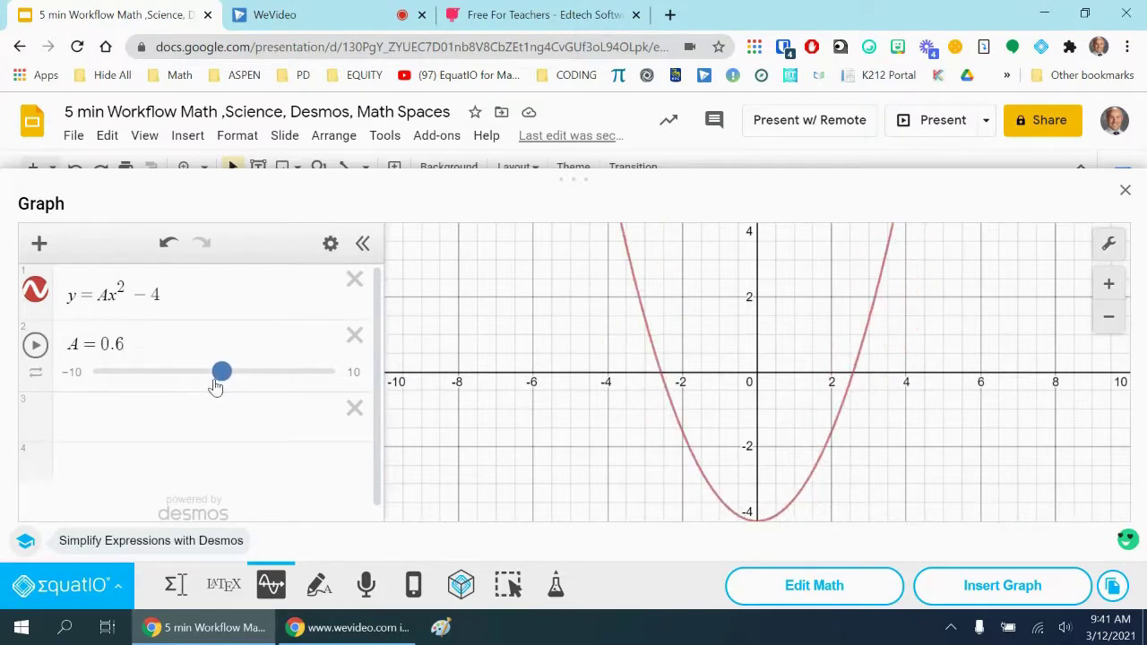
- Replace the equation's constant with b, add a slider for b, and set it to 0.3
{"action": "left_click", "coordinate": [170, 292]}
{"action": "key", "text": "BackSpace"}
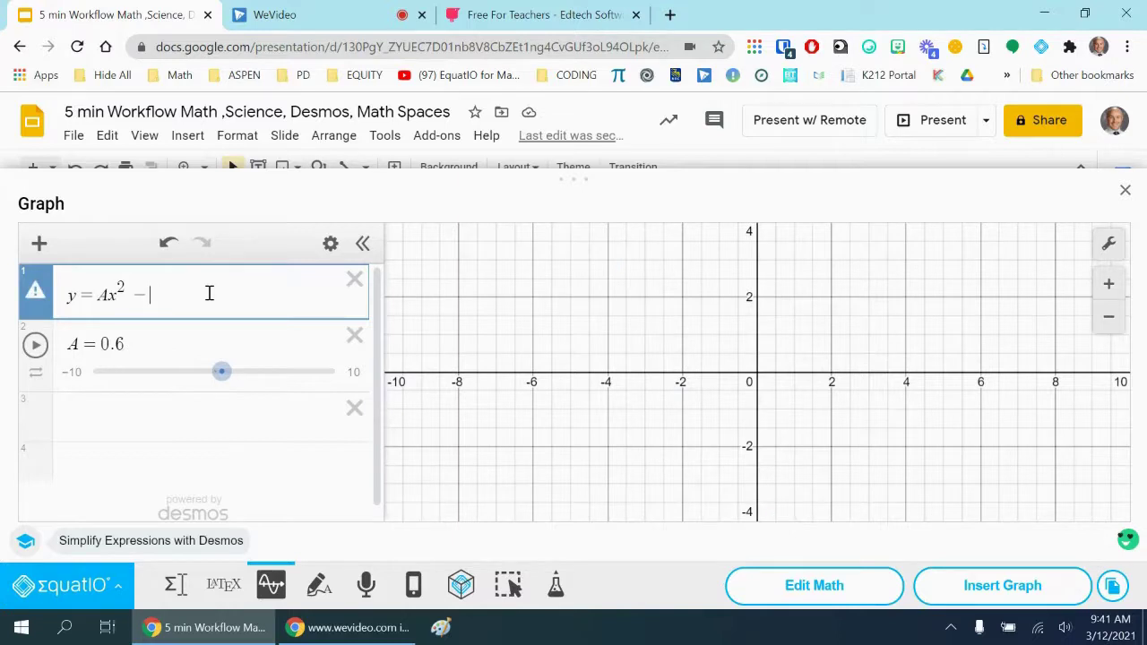
{"action": "type", "text": "b"}
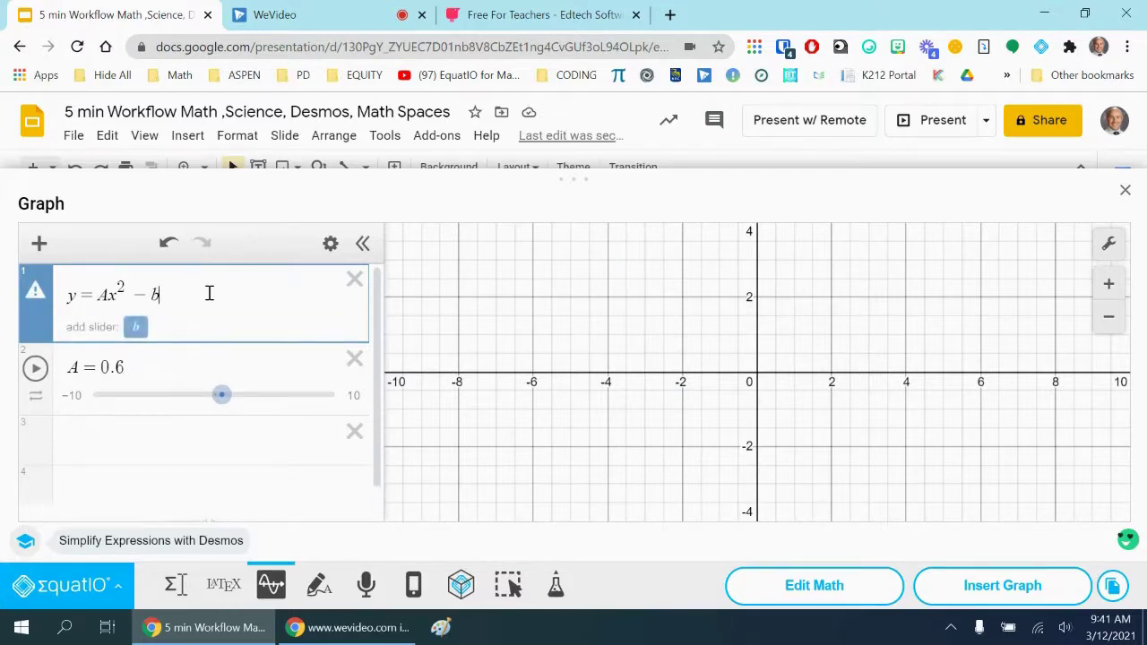
{"action": "left_click", "coordinate": [145, 333]}
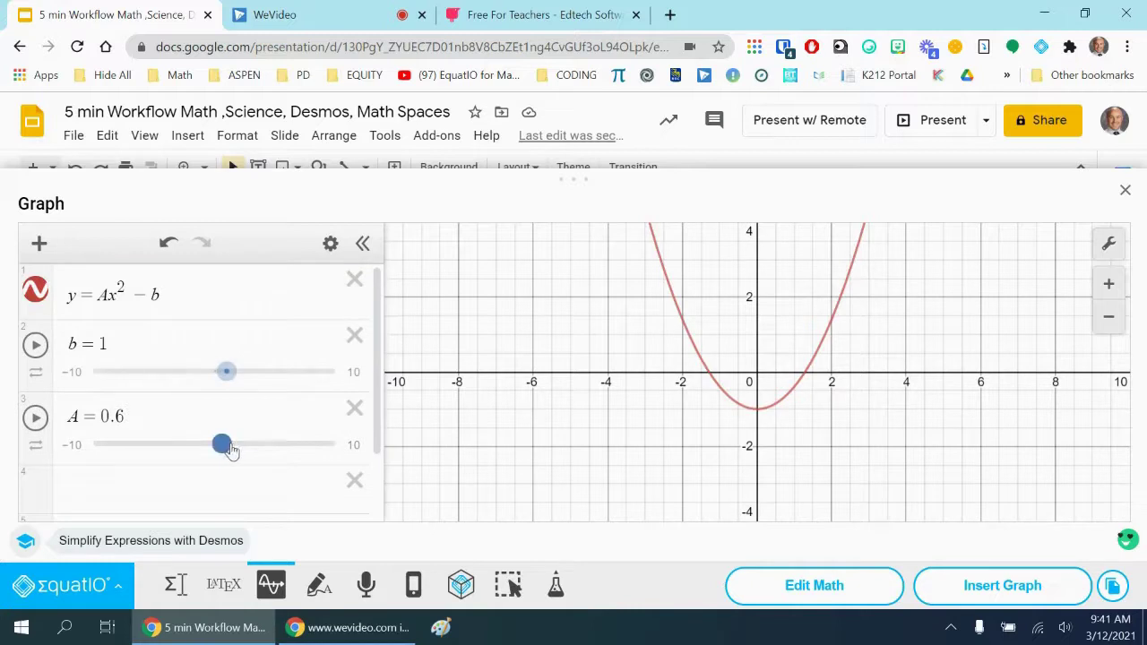
{"action": "left_click_drag", "start_coordinate": [221, 379], "coordinate": [216, 382]}
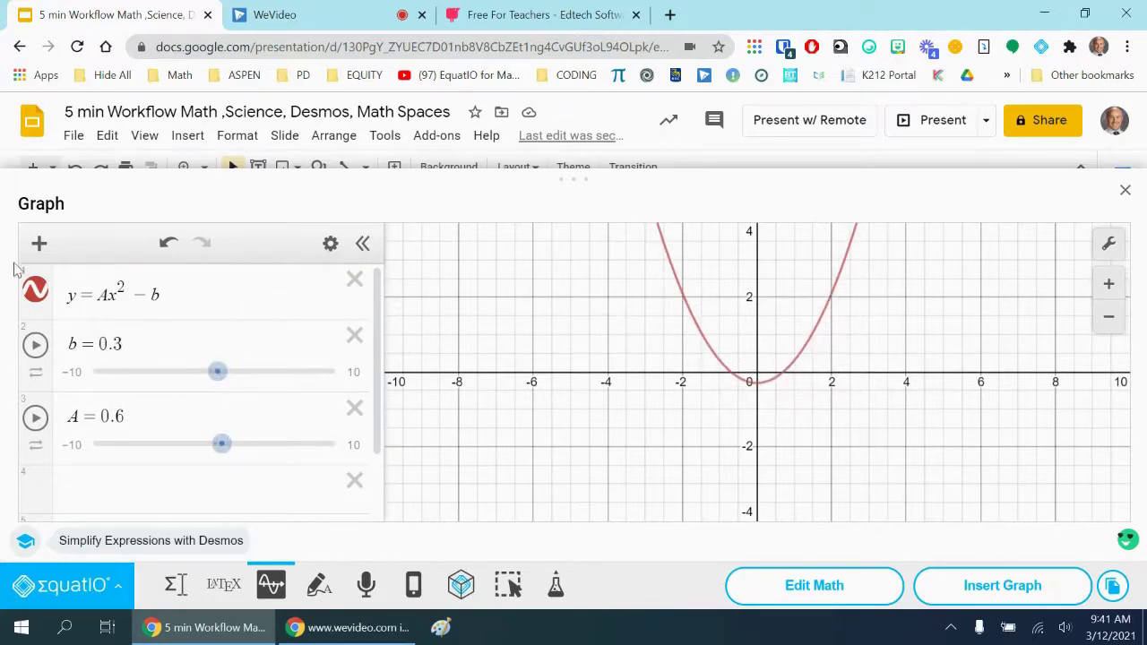
- Delete the b and A sliders from the expression list
{"action": "left_click", "coordinate": [38, 244]}
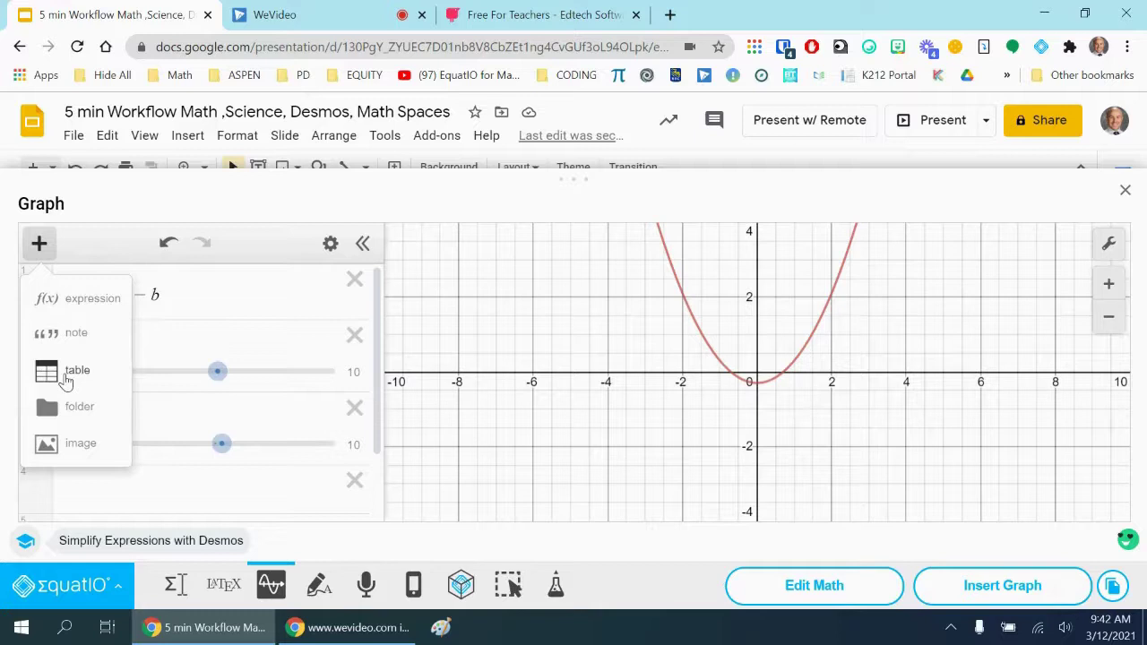
{"action": "left_click", "coordinate": [164, 350]}
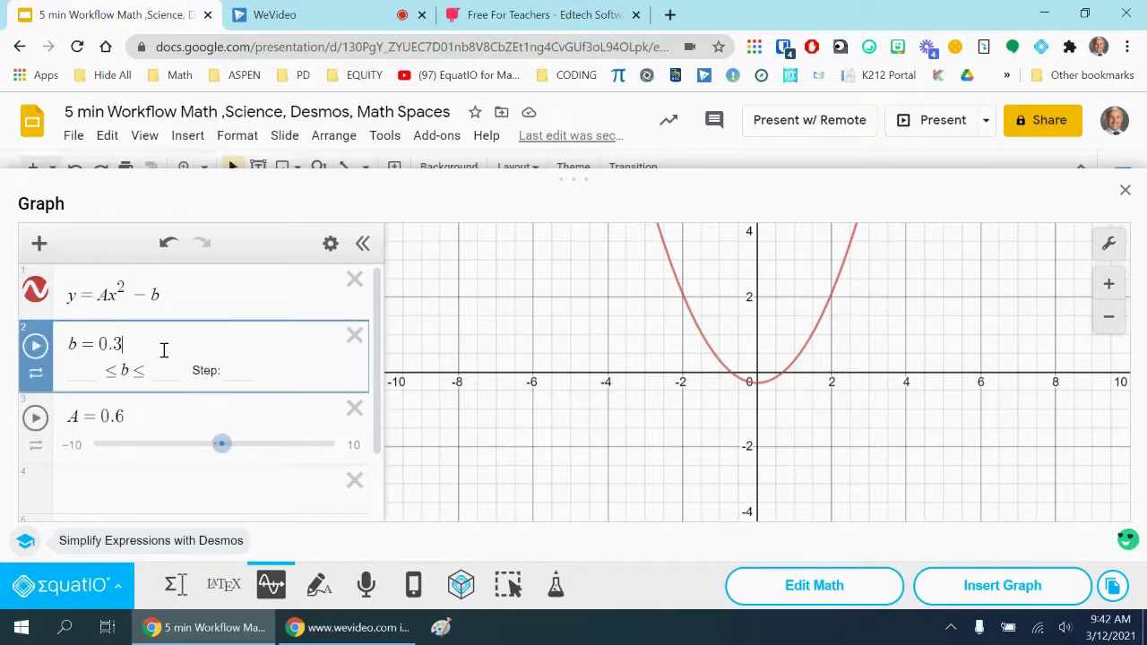
{"action": "left_click", "coordinate": [355, 335]}
{"action": "left_click", "coordinate": [354, 358]}
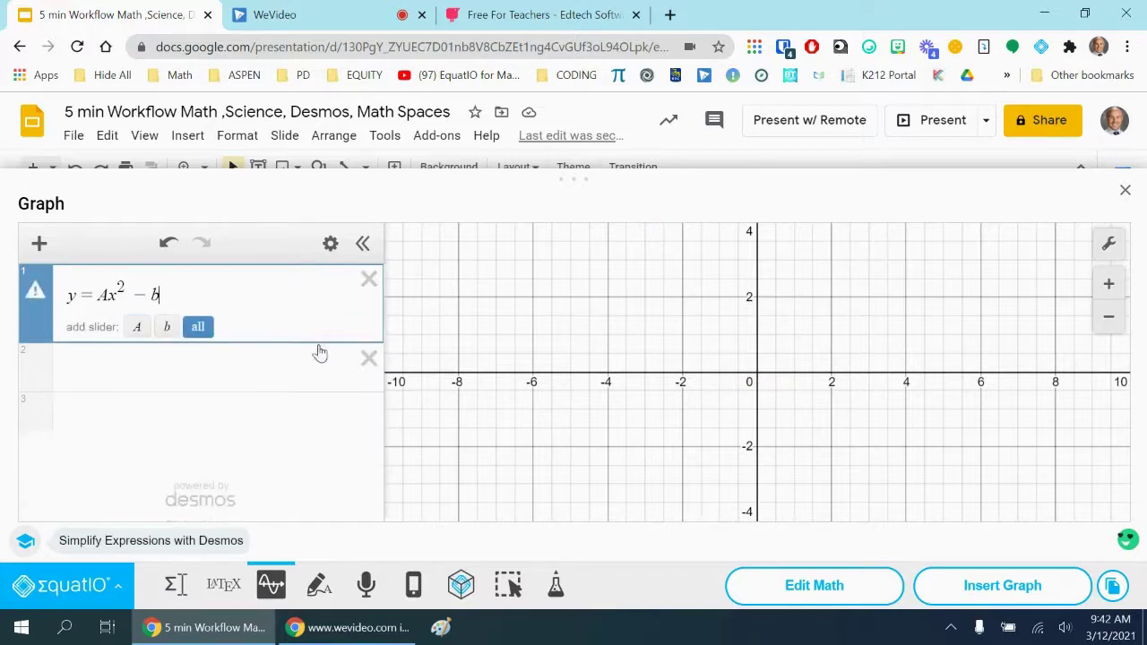
- Replace the right-hand side of the equation to make it y = vx + 0.5at²
{"action": "left_click_drag", "start_coordinate": [167, 292], "coordinate": [99, 292]}
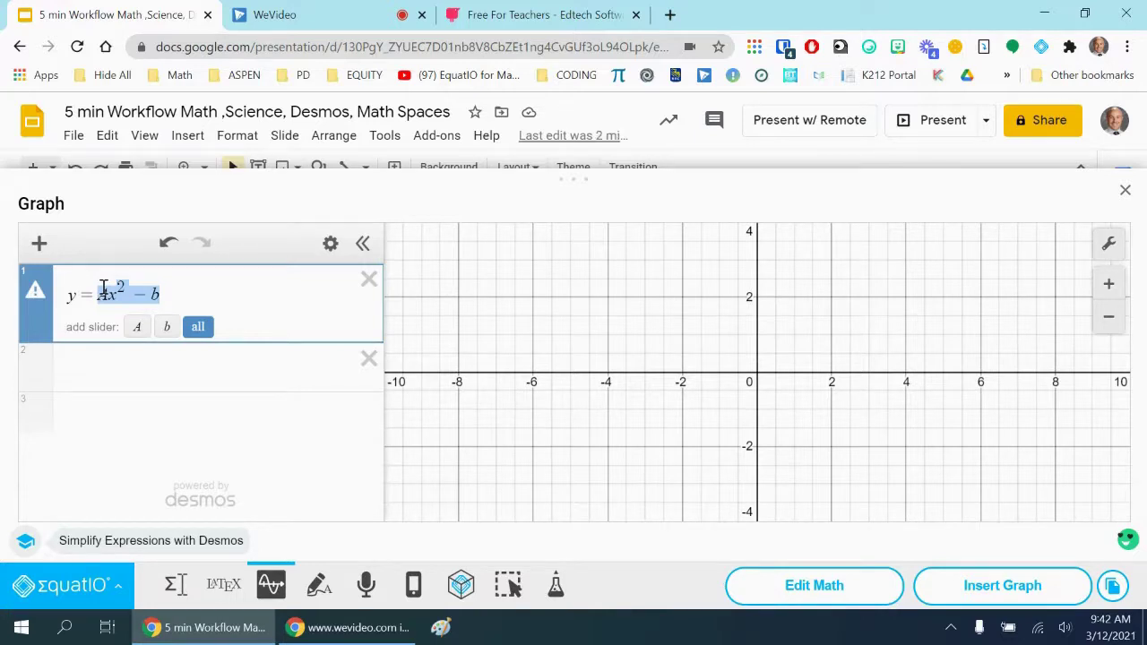
{"action": "type", "text": "x"}
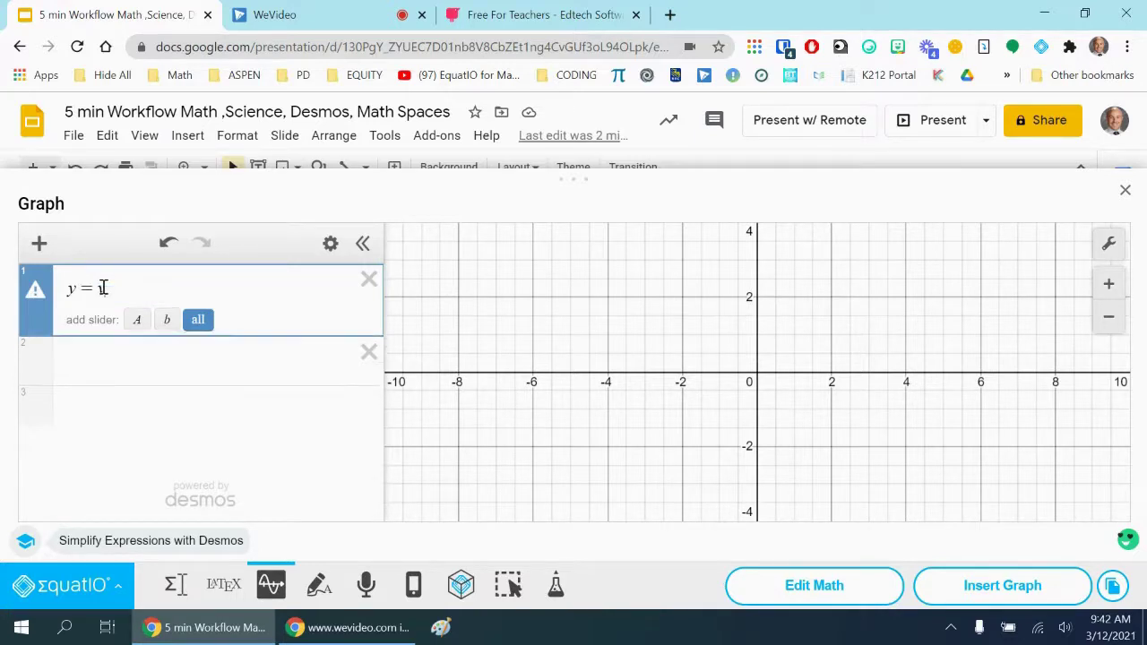
{"action": "type", "text": "x"}
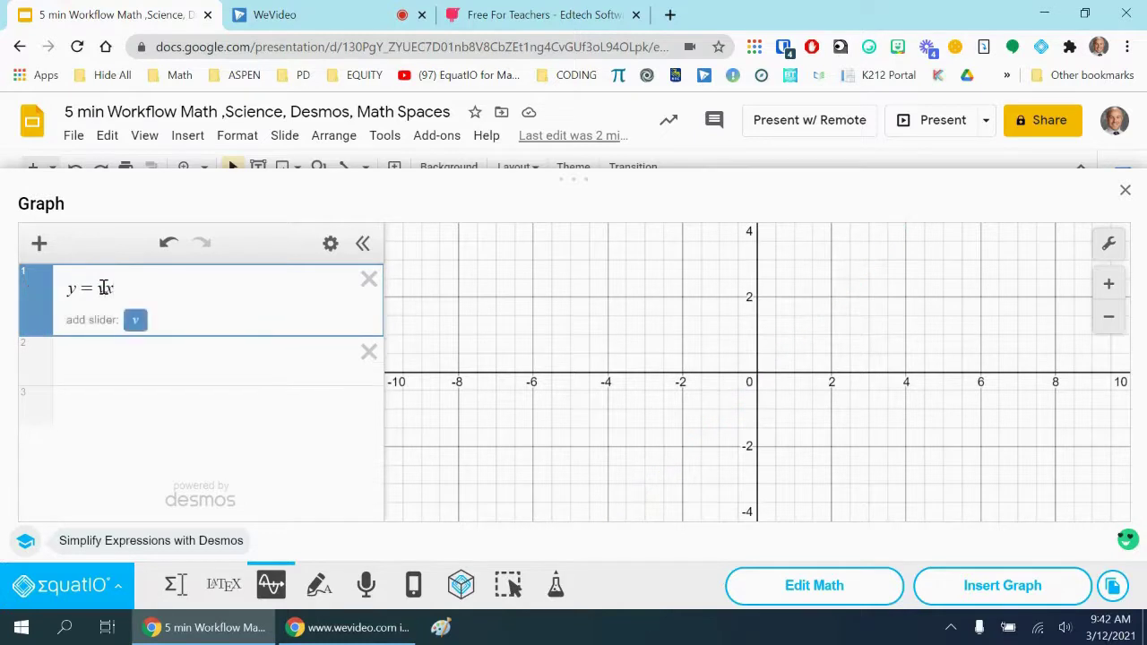
{"action": "type", "text": "+0.5a"}
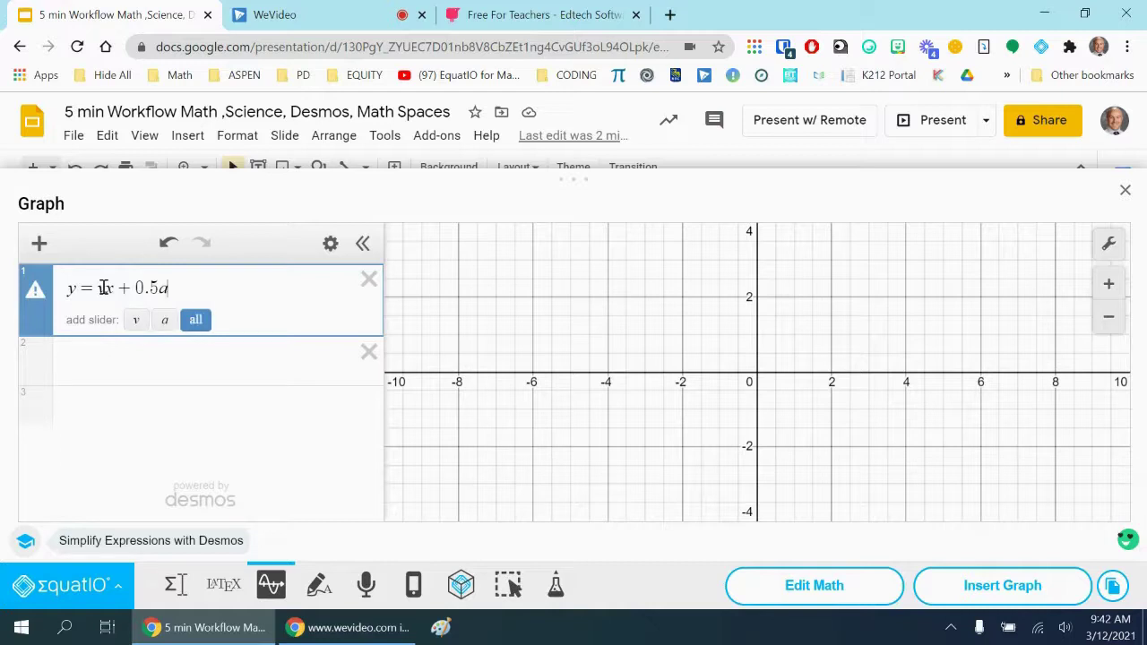
{"action": "type", "text": "t^2"}
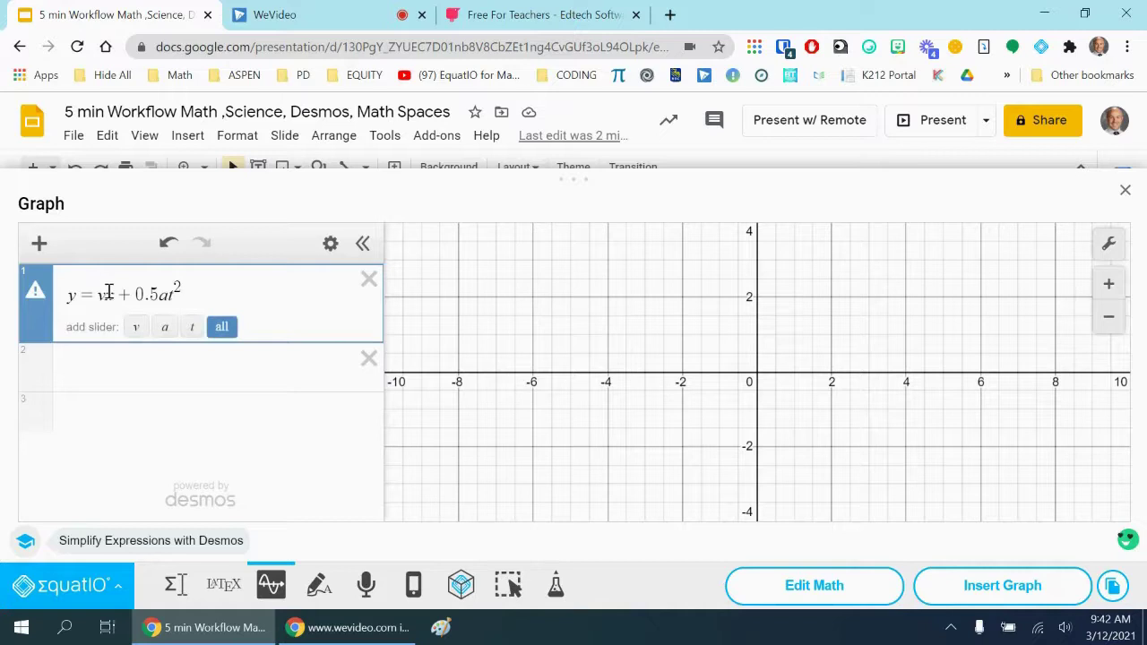
- Add sliders for v, a and t, and set t to 1.4, a to 1.3 and v to 2
{"action": "left_click", "coordinate": [136, 328]}
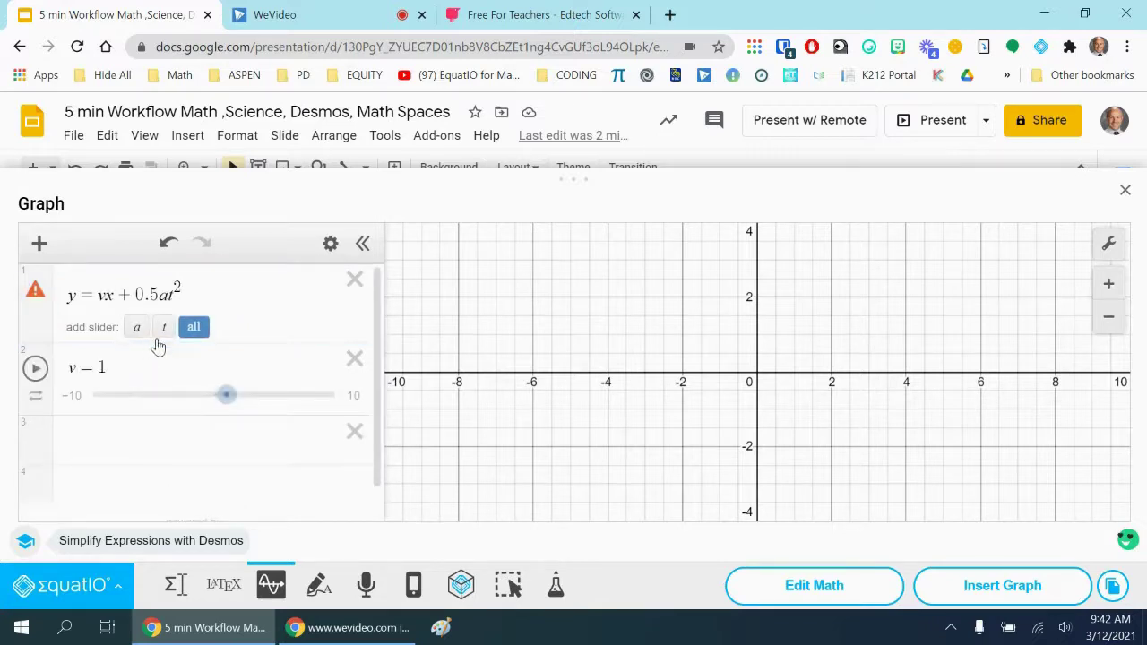
{"action": "left_click", "coordinate": [138, 328]}
{"action": "left_click", "coordinate": [137, 328]}
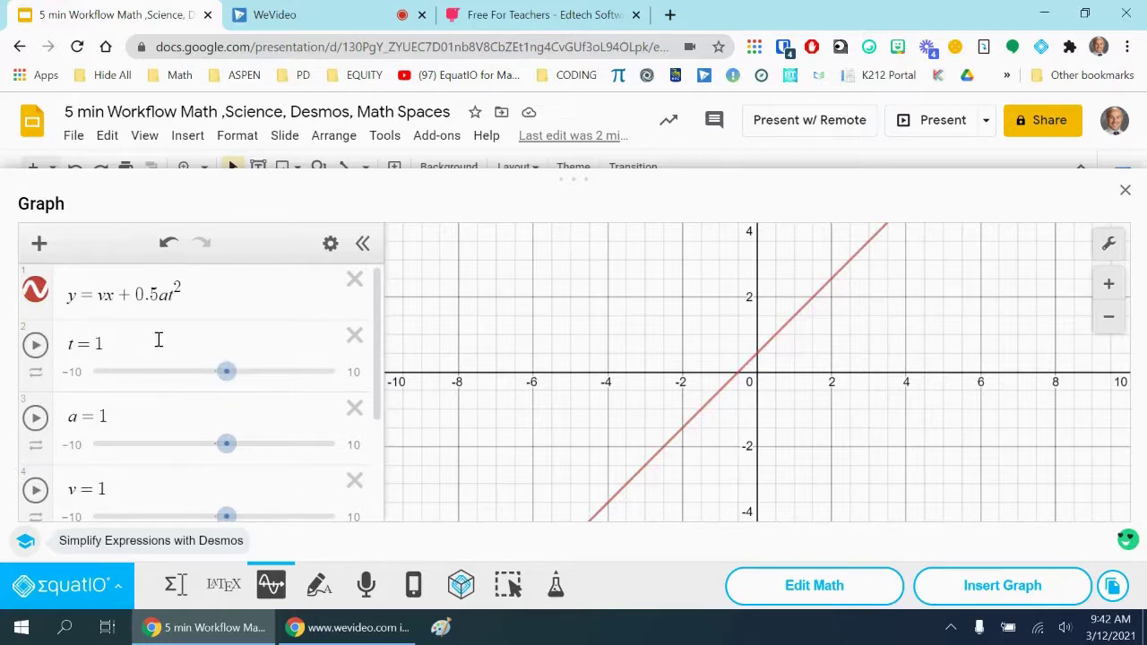
{"action": "mouse_move", "coordinate": [235, 376]}
{"action": "left_mouse_down"}
{"action": "mouse_move", "coordinate": [246, 383]}
{"action": "mouse_move", "coordinate": [236, 383]}
{"action": "left_mouse_up"}
{"action": "mouse_move", "coordinate": [226, 444]}
{"action": "left_mouse_down"}
{"action": "mouse_move", "coordinate": [240, 450]}
{"action": "mouse_move", "coordinate": [231, 440]}
{"action": "mouse_move", "coordinate": [246, 440]}
{"action": "left_mouse_up"}
{"action": "scroll", "coordinate": [235, 446], "scroll_direction": "down", "scroll_amount": 2}
{"action": "scroll", "coordinate": [299, 412], "scroll_direction": "up", "scroll_amount": 2}
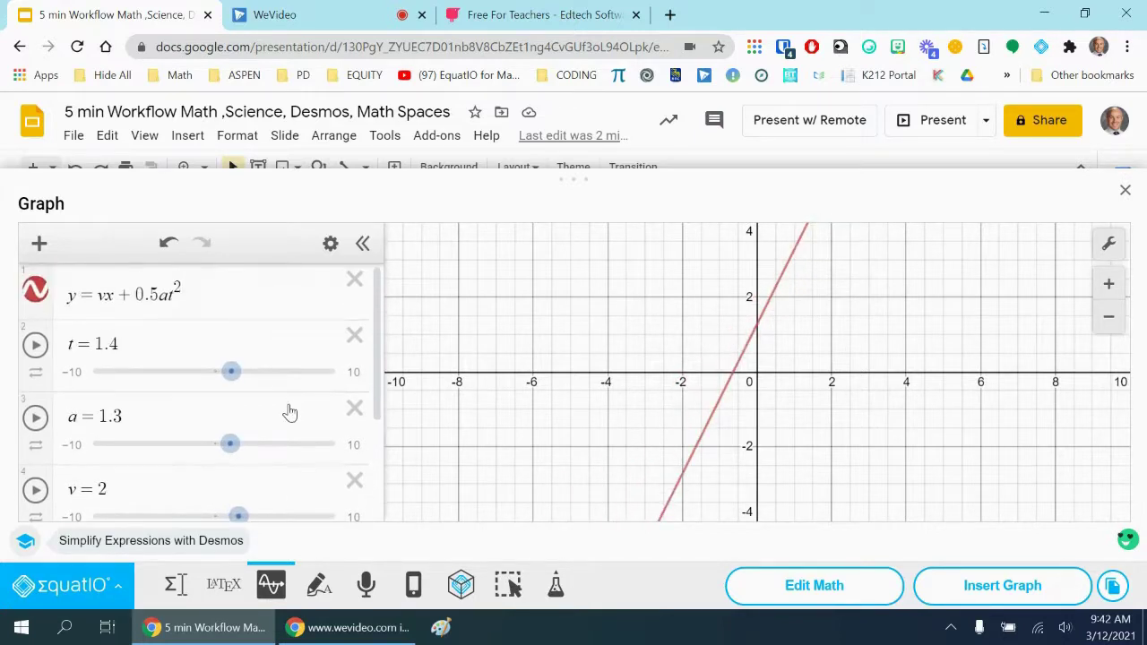
- Change the squared term to 0.5ax² by replacing t with x, and delete the unused t slider
{"action": "left_click", "coordinate": [176, 293]}
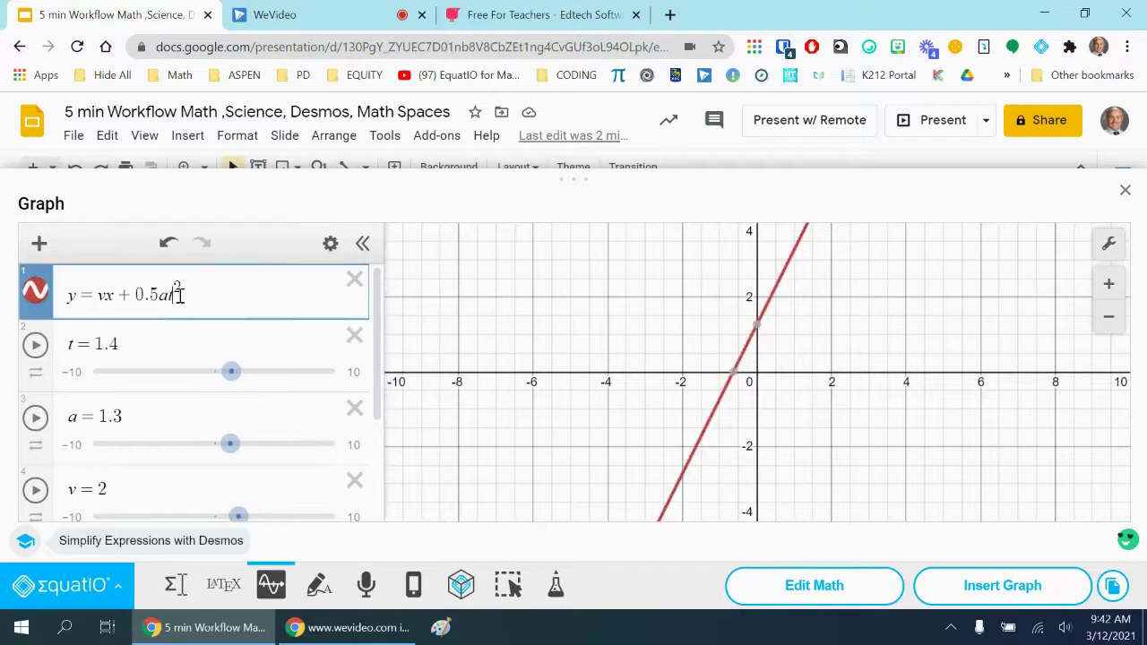
{"action": "key", "text": "BackSpace"}
{"action": "type", "text": "x"}
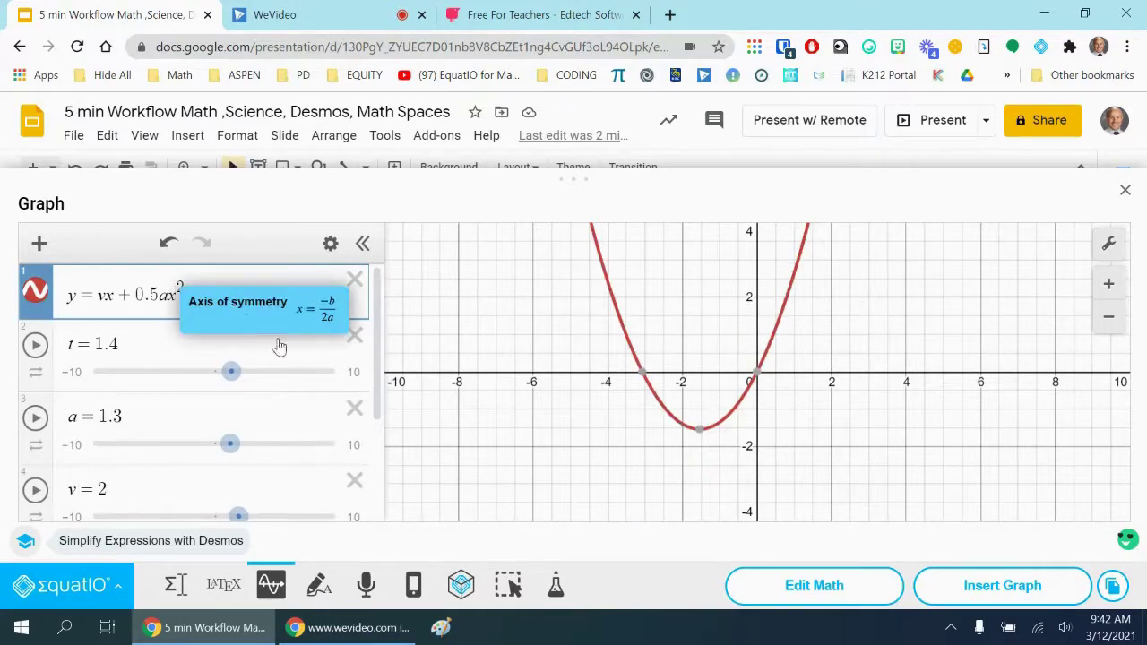
{"action": "left_click_drag", "start_coordinate": [230, 371], "coordinate": [223, 372]}
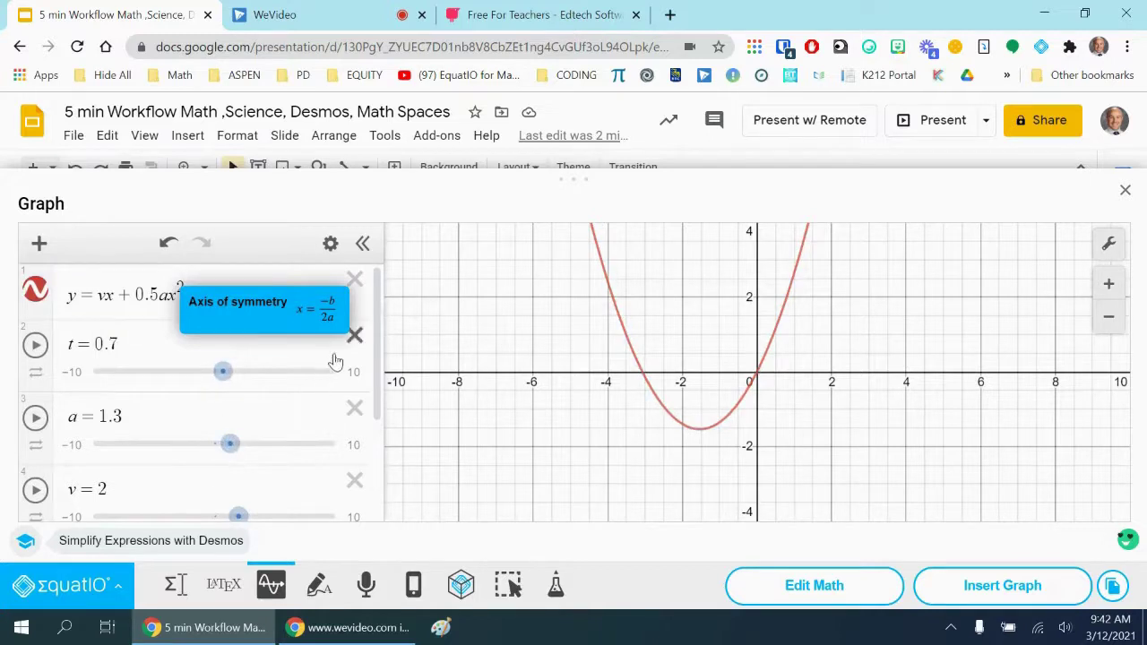
{"action": "left_click", "coordinate": [354, 334]}
- Set a to 1 and v to −0.2, and insert the graph into the Quadratic Function slide
{"action": "left_click_drag", "start_coordinate": [232, 387], "coordinate": [221, 389]}
{"action": "left_click_drag", "start_coordinate": [237, 443], "coordinate": [212, 444]}
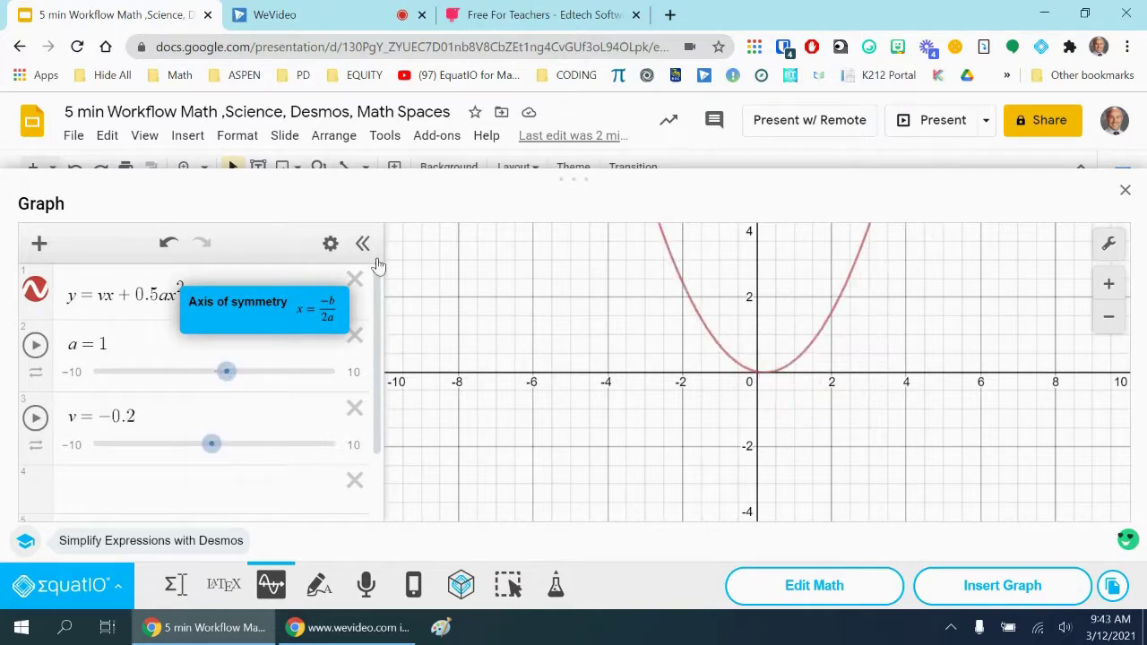
{"action": "left_click", "coordinate": [997, 587]}
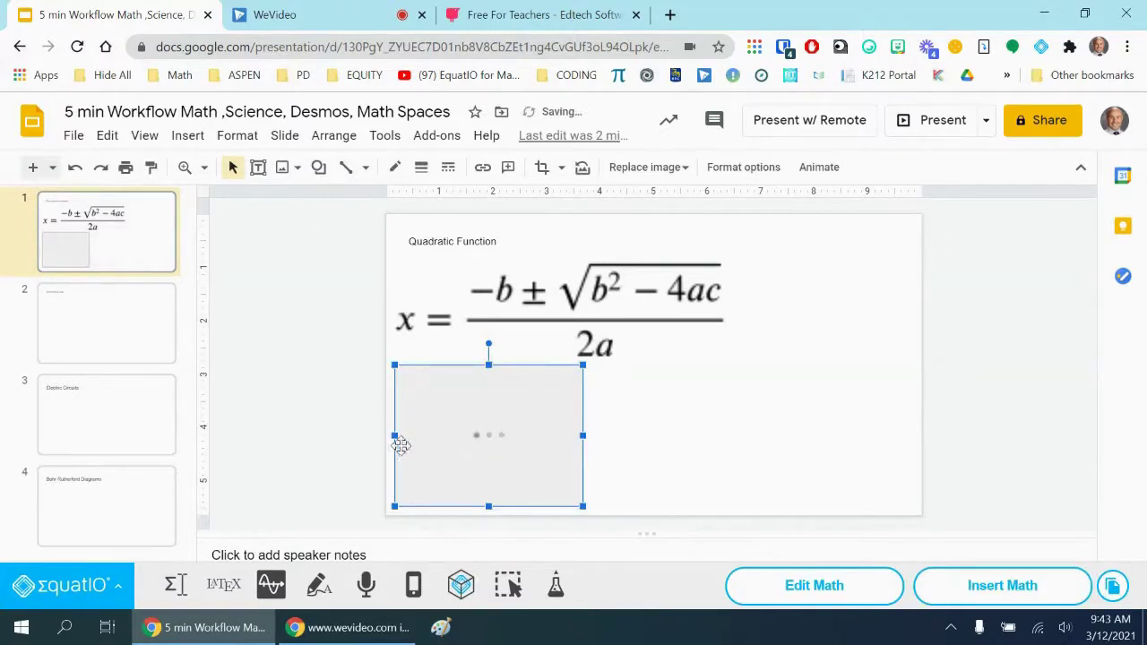
- Reopen the parabola graph on the Quadratic Function slide for editing in the graph editor, and close the editor
{"action": "left_click", "coordinate": [750, 394]}
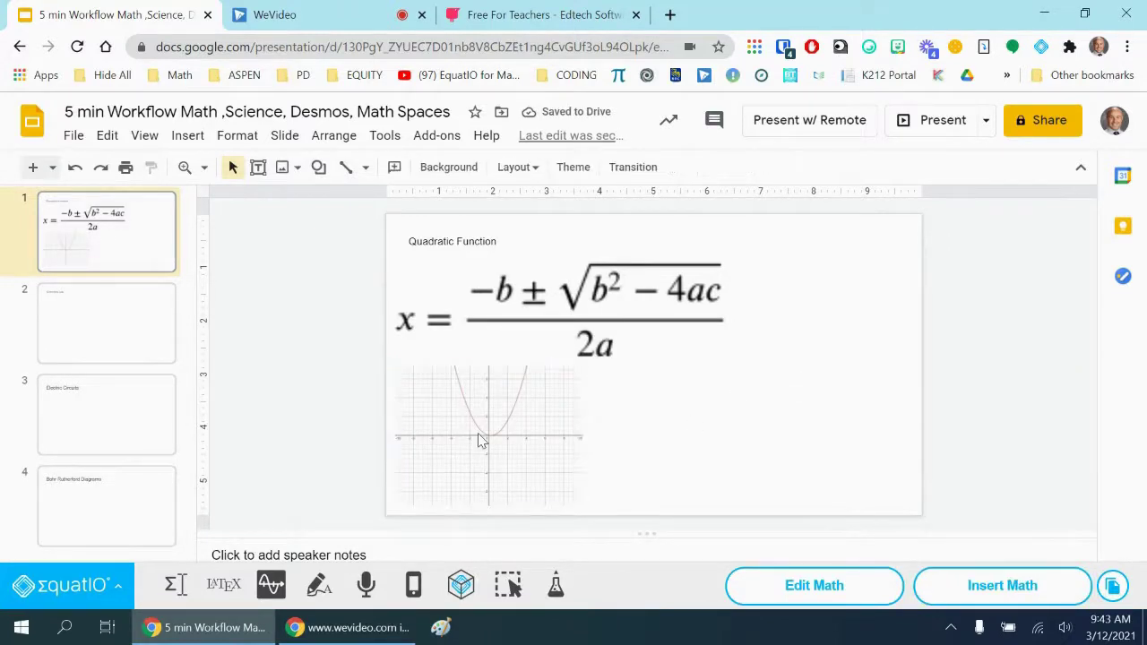
{"action": "left_click", "coordinate": [480, 440]}
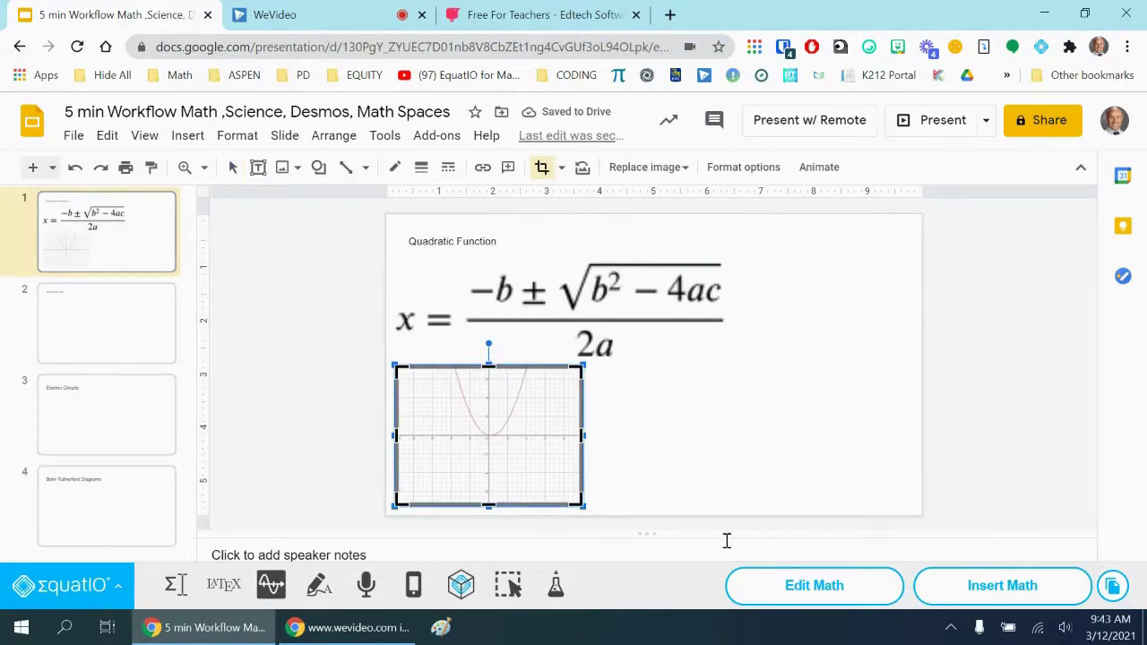
{"action": "left_click", "coordinate": [823, 586]}
{"action": "mouse_move", "coordinate": [225, 371]}
{"action": "left_mouse_down"}
{"action": "mouse_move", "coordinate": [185, 384]}
{"action": "mouse_move", "coordinate": [228, 371]}
{"action": "mouse_move", "coordinate": [214, 372]}
{"action": "left_mouse_up"}
{"action": "left_click", "coordinate": [1126, 190]}
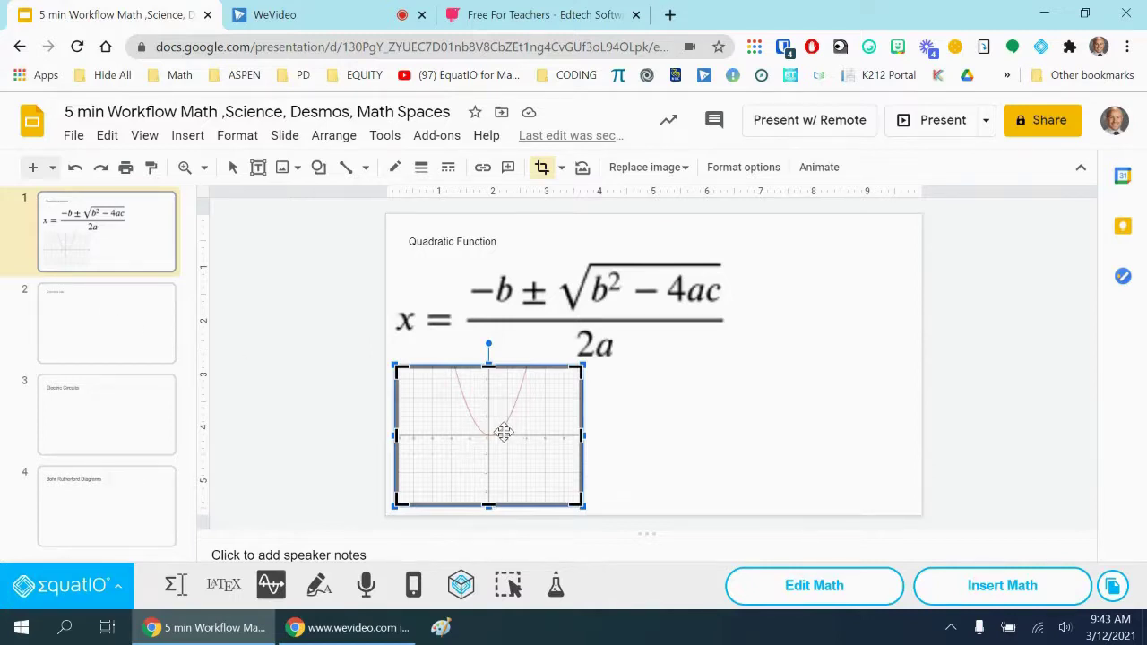
- Go to the Chemistry Lab slide, open the equation editor and clear the quadratic formula from it
{"action": "left_click", "coordinate": [130, 333]}
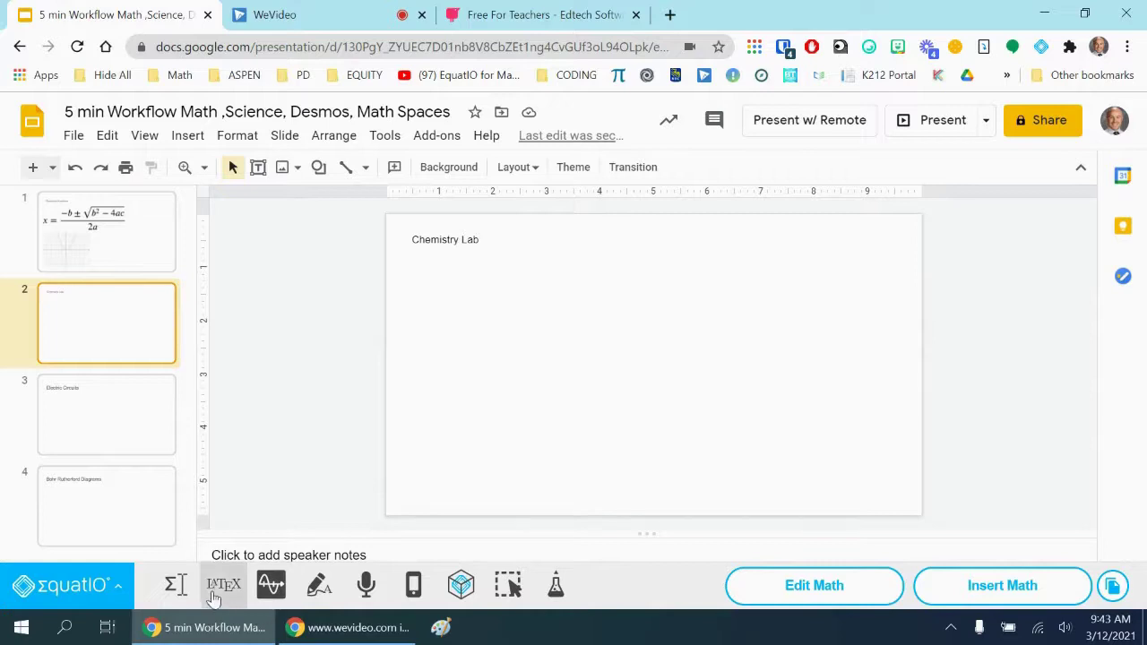
{"action": "left_click", "coordinate": [174, 586]}
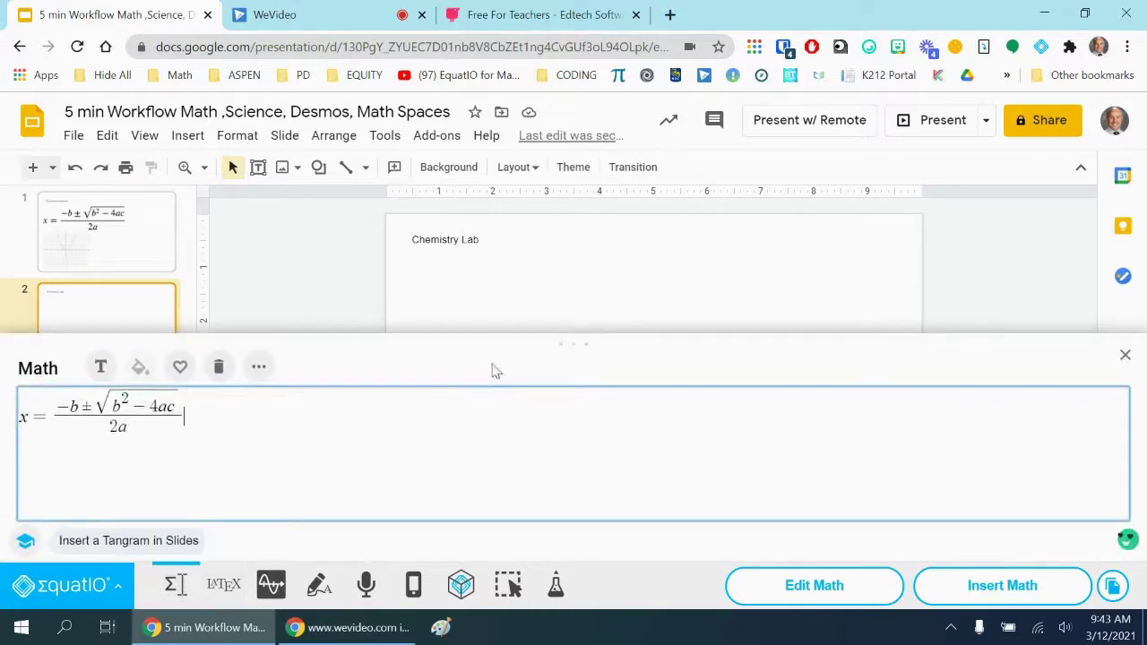
{"action": "left_click_drag", "start_coordinate": [187, 421], "coordinate": [53, 427]}
{"action": "key", "text": "BackSpace"}
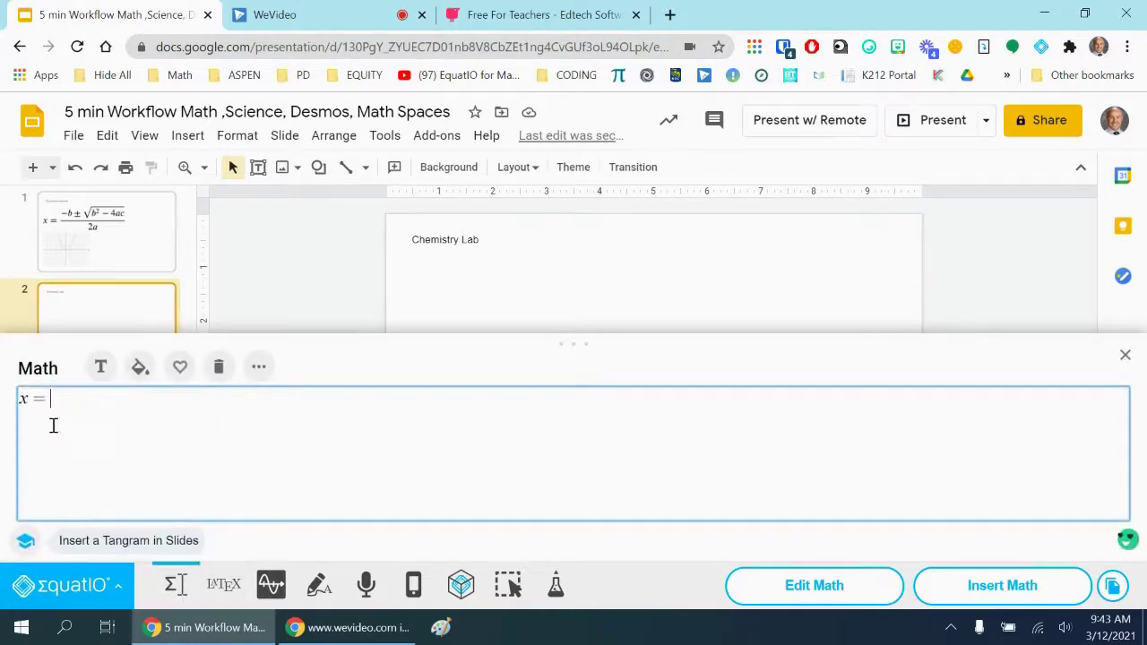
{"action": "key", "text": "BackSpace"}
{"action": "key", "text": "BackSpace"}
- Enter the formula KBr from the potassium bromide suggestion, insert it below the Chemistry Lab title and enlarge it
{"action": "type", "text": "po"}
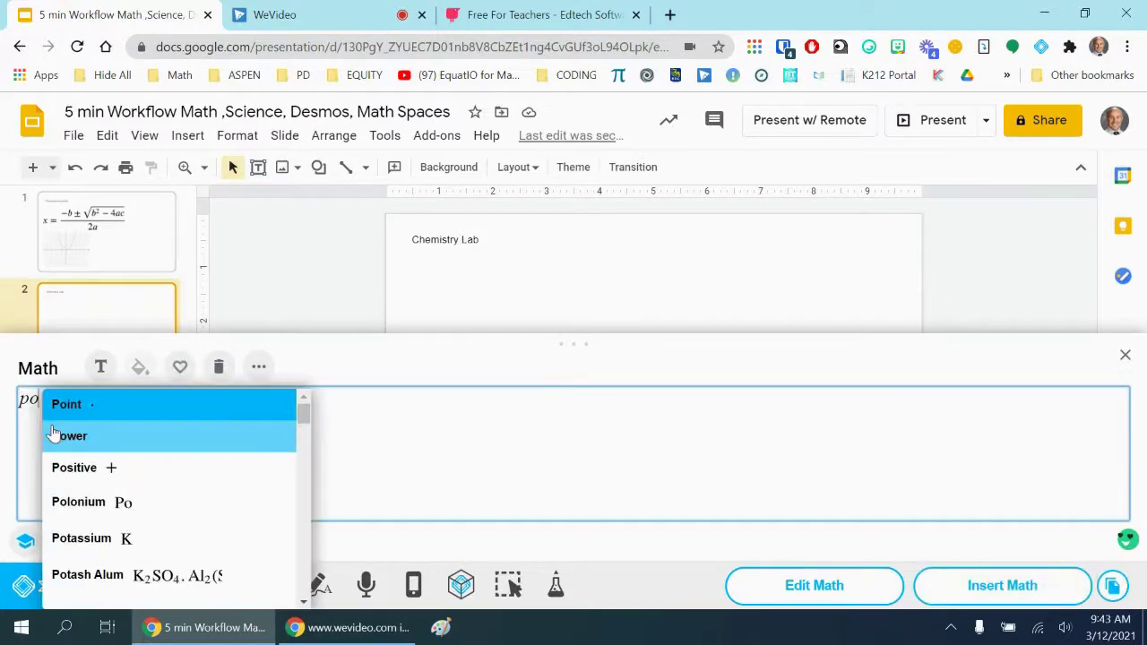
{"action": "type", "text": "ta"}
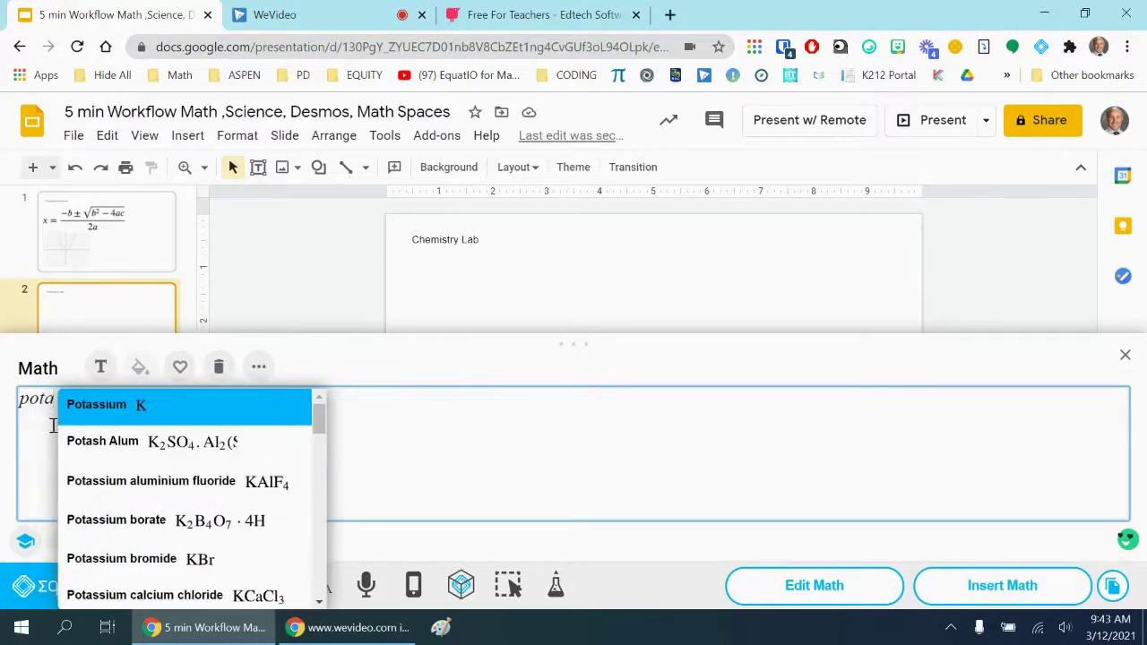
{"action": "left_click", "coordinate": [165, 559]}
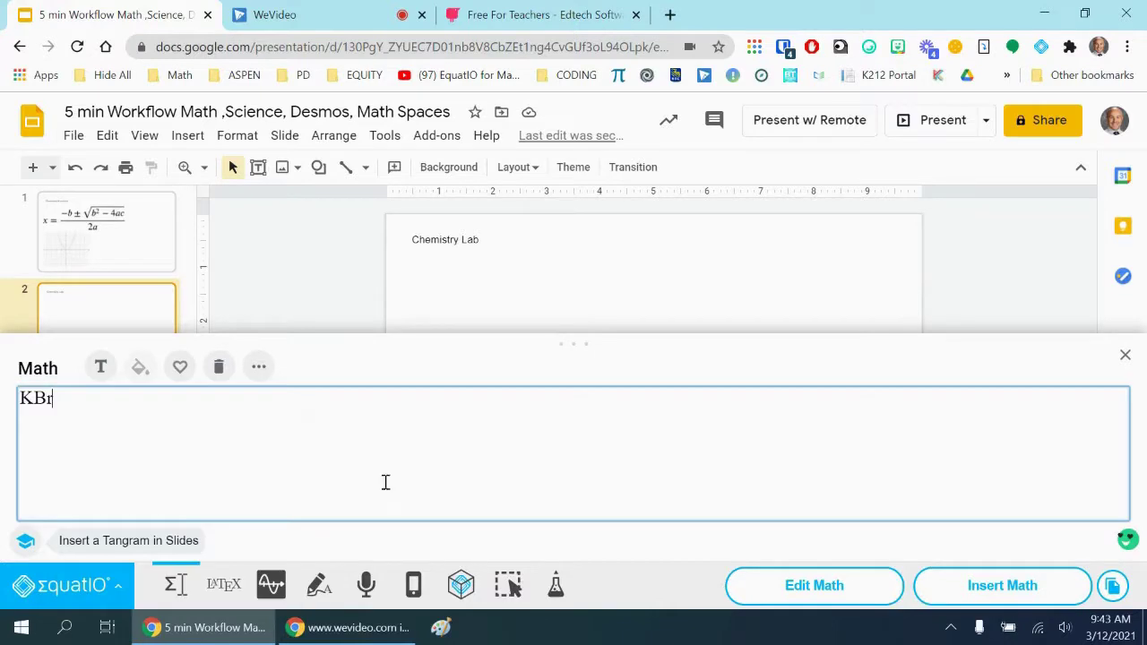
{"action": "left_click", "coordinate": [962, 591]}
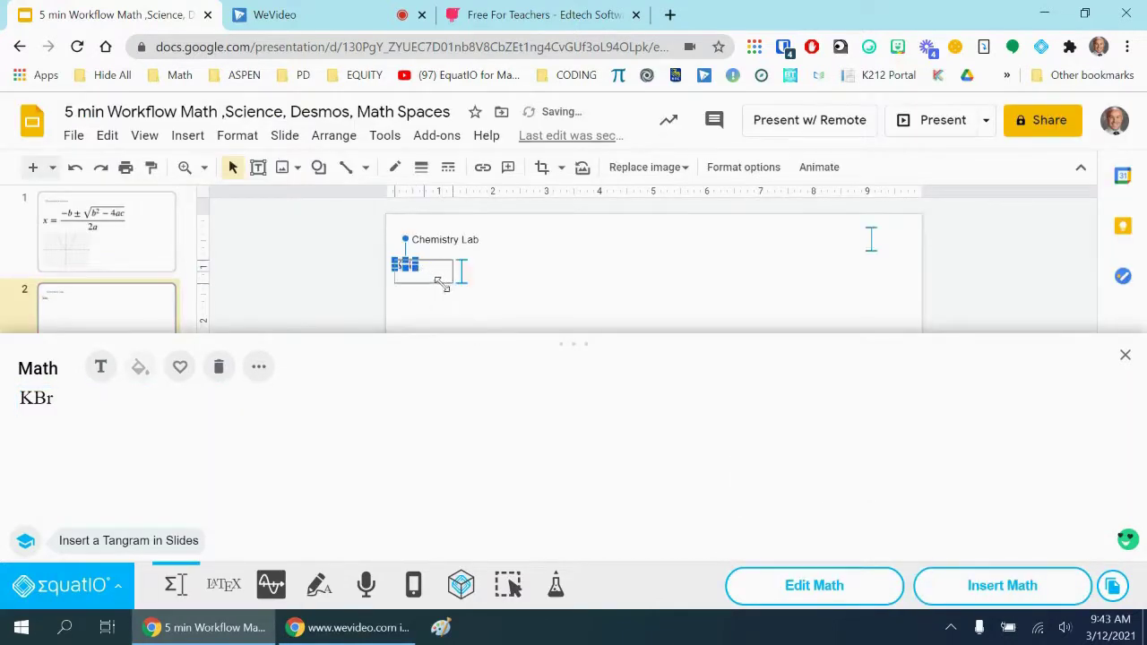
{"action": "left_click", "coordinate": [561, 275]}
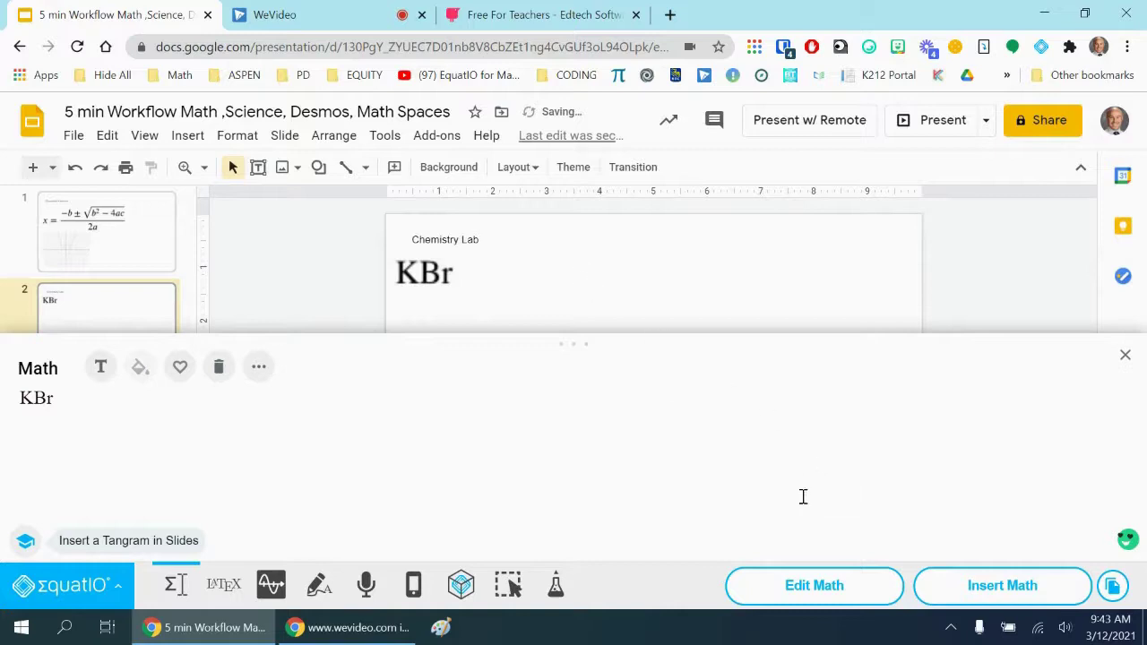
- Clear the KBr formula from the equation editor
{"action": "left_click", "coordinate": [101, 402]}
{"action": "key", "text": "BackSpace"}
{"action": "key", "text": "BackSpace"}
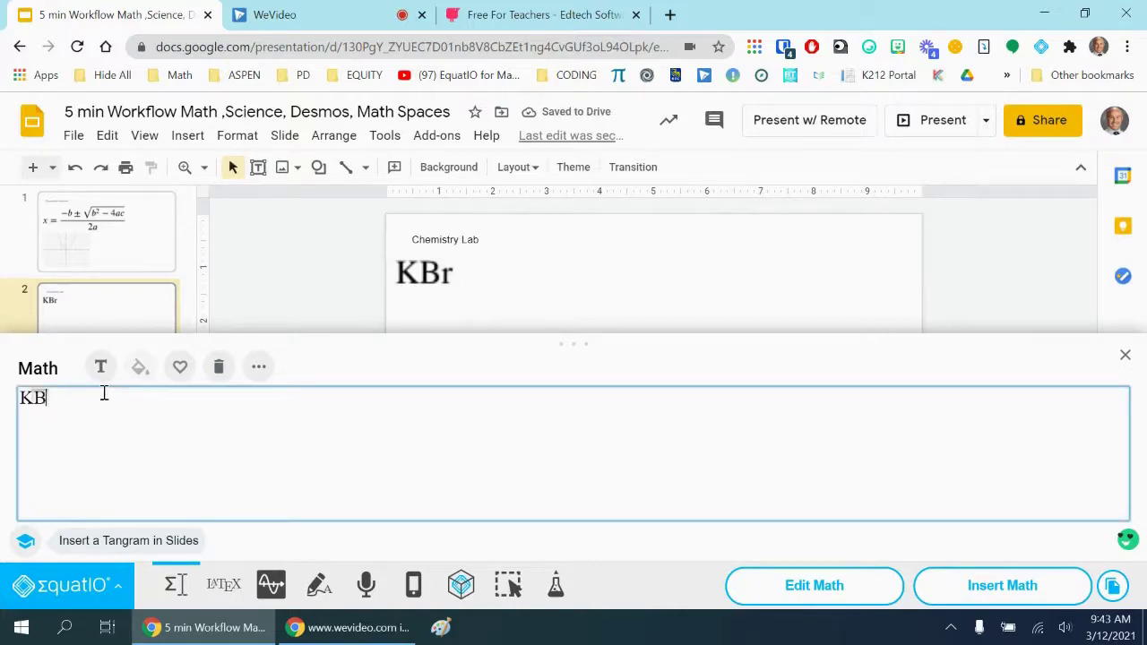
{"action": "key", "text": "BackSpace"}
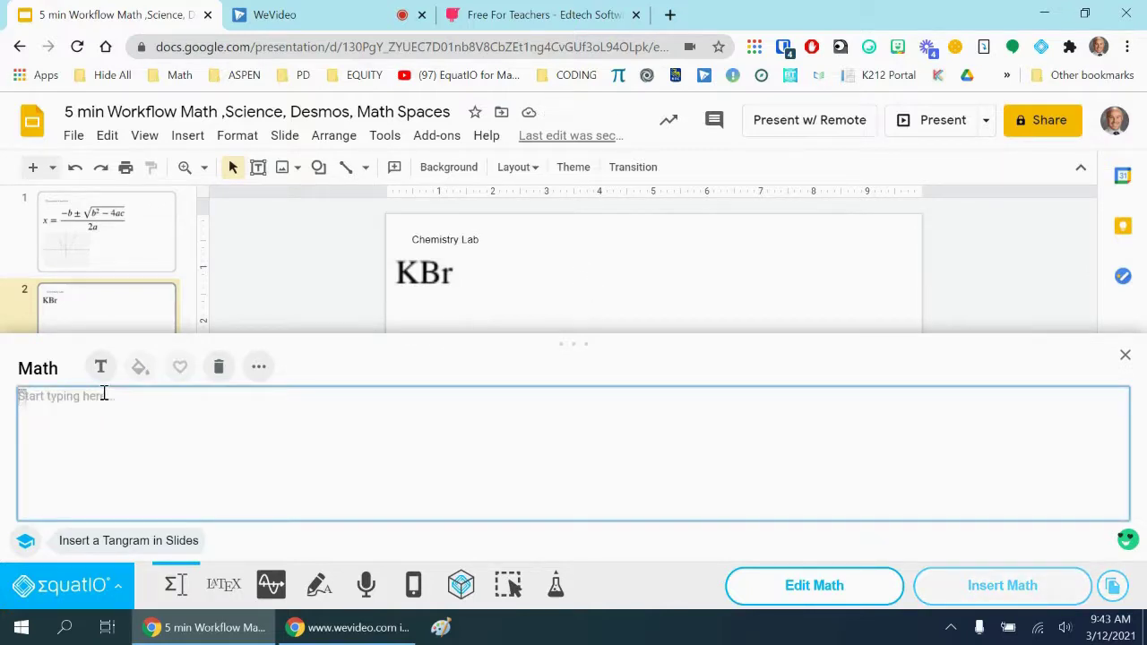
{"action": "type", "text": "methan"}
{"action": "key", "text": "BackSpace"}
{"action": "key", "text": "BackSpace"}
{"action": "key", "text": "BackSpace"}
{"action": "key", "text": "BackSpace"}
{"action": "key", "text": "BackSpace"}
{"action": "key", "text": "BackSpace"}
{"action": "type", "text": "met"}
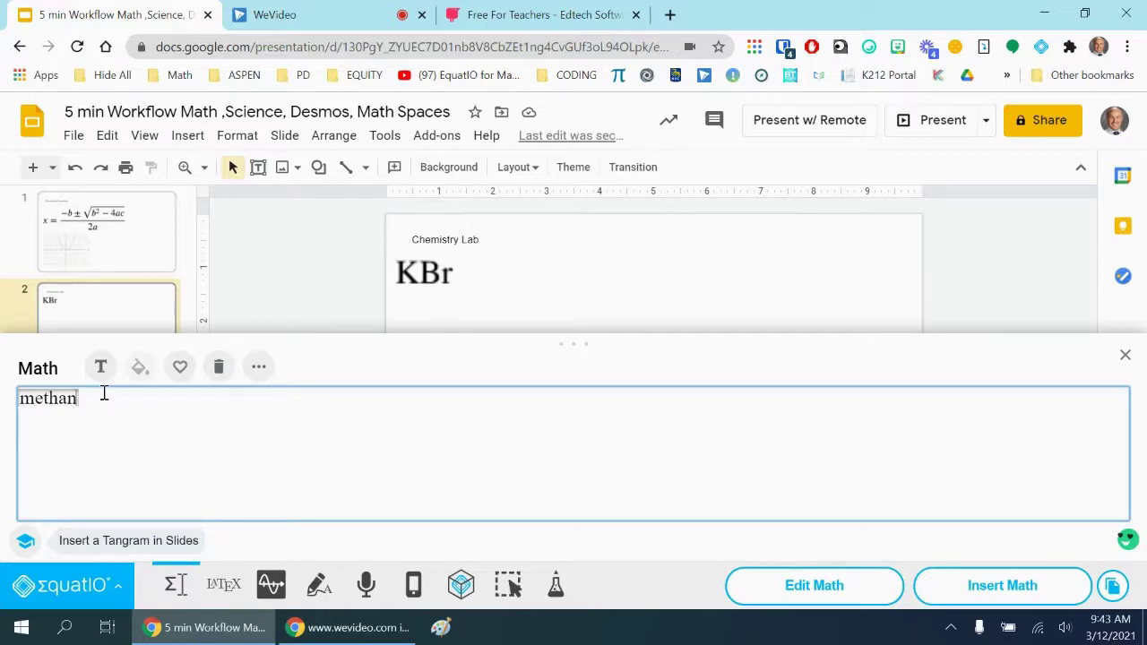
{"action": "type", "text": "e"}
{"action": "key", "text": "Return"}
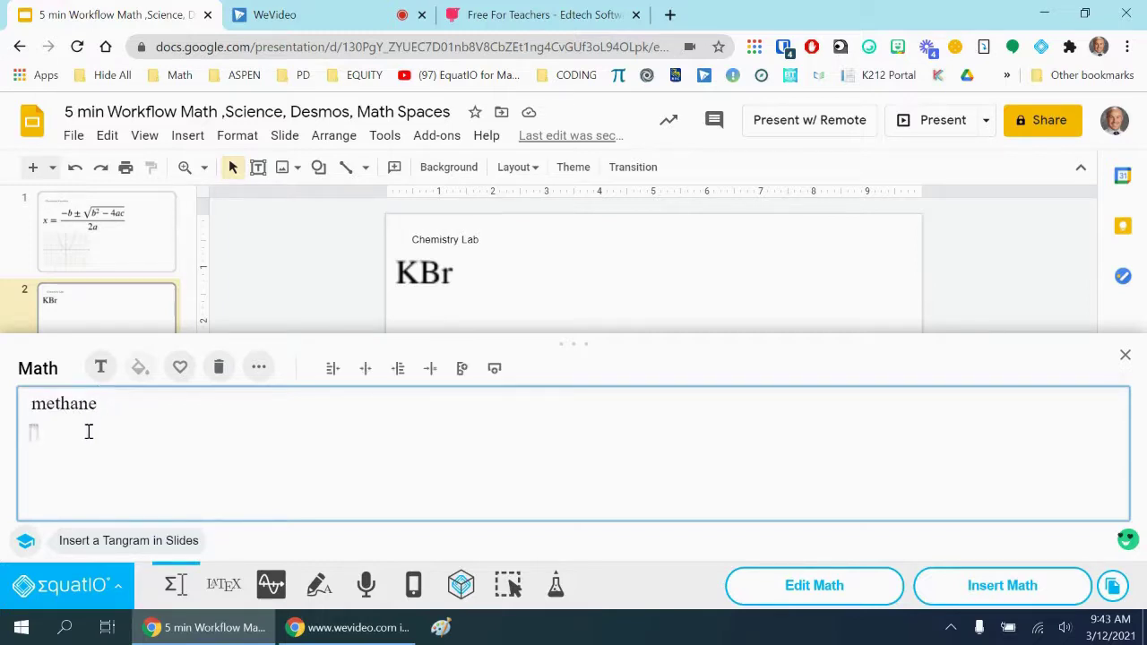
{"action": "left_click_drag", "start_coordinate": [88, 431], "coordinate": [7, 409]}
{"action": "key", "text": "BackSpace"}
- Enter CH₄ from the methane suggestion, insert it enlarged below KBr on the Chemistry Lab slide, and close the equation editor
{"action": "type", "text": "meth"}
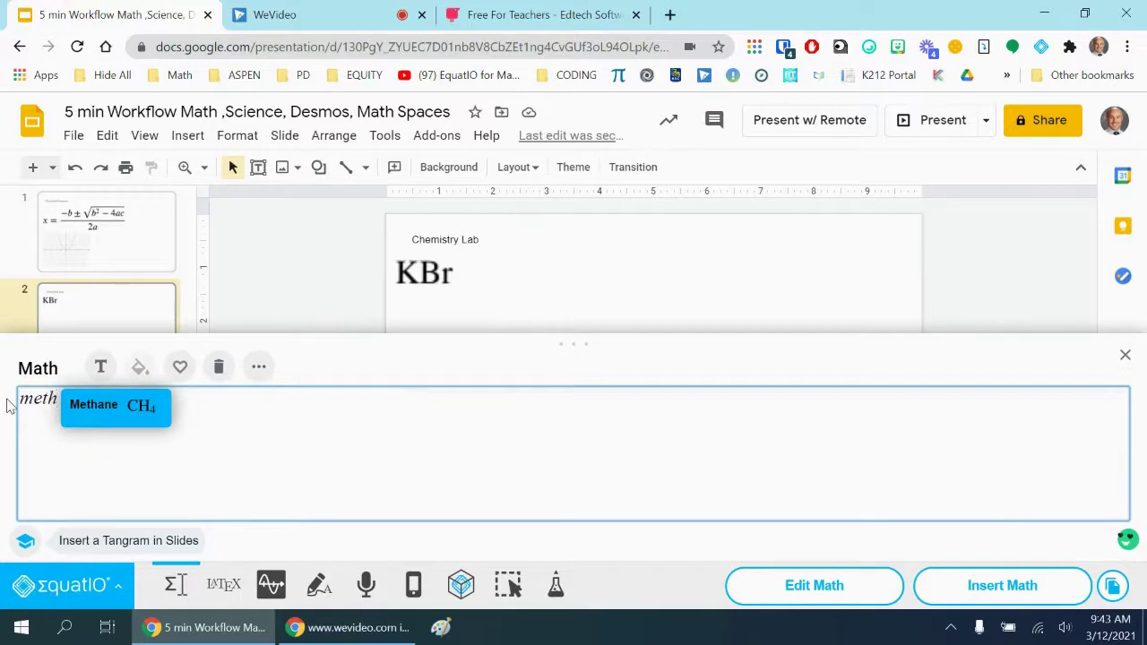
{"action": "left_click", "coordinate": [151, 401]}
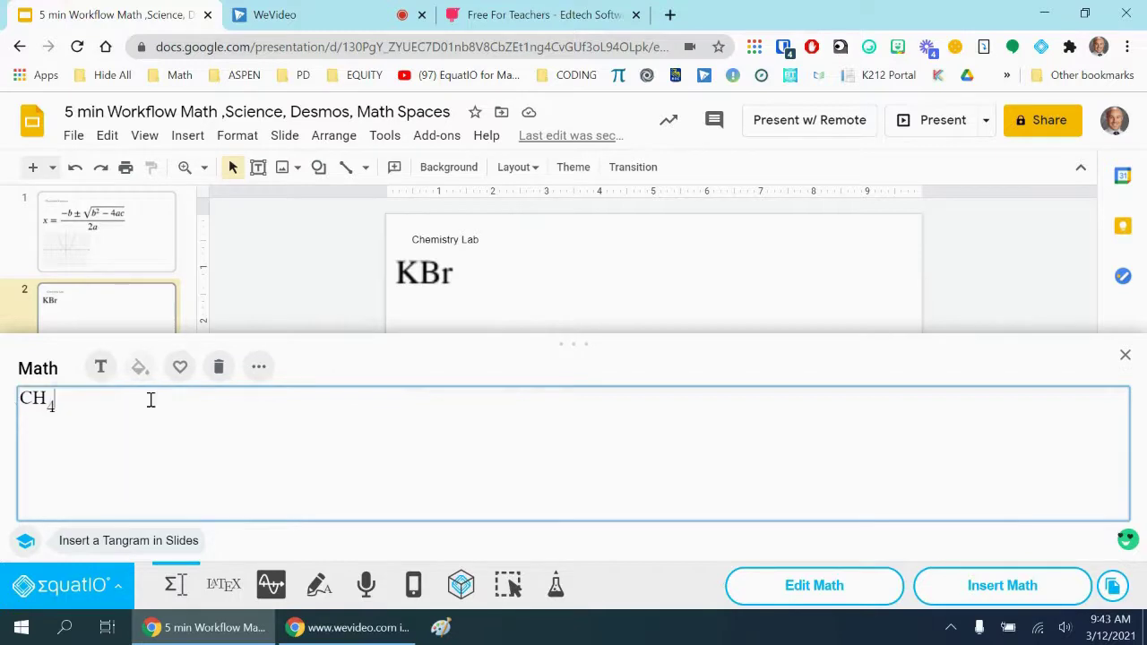
{"action": "left_click", "coordinate": [1002, 585]}
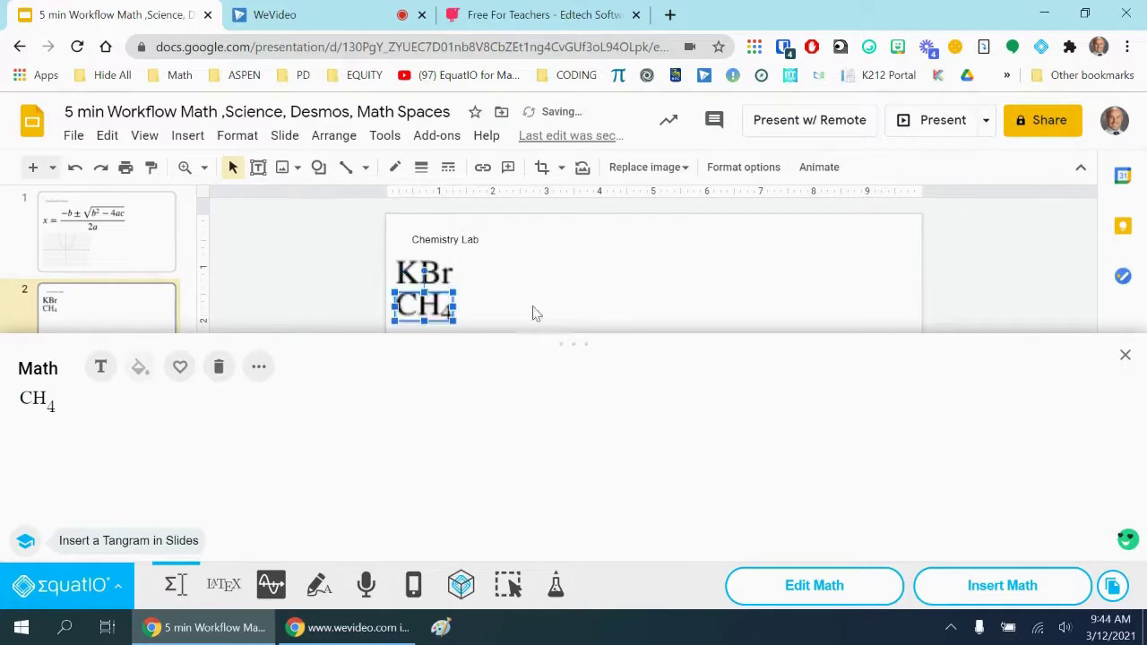
{"action": "left_click", "coordinate": [590, 296]}
{"action": "left_click", "coordinate": [1126, 355]}
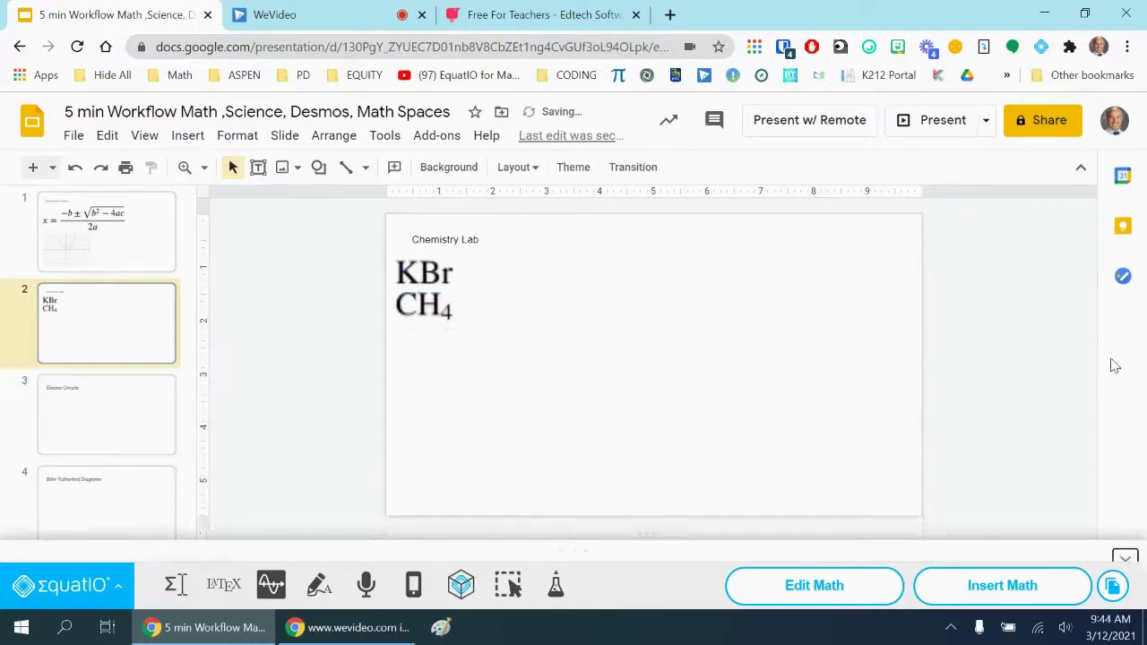
- On the Electric Circuits slide, open the periodic table, view the details of vanadium (V), and close the table
{"action": "left_click", "coordinate": [119, 428]}
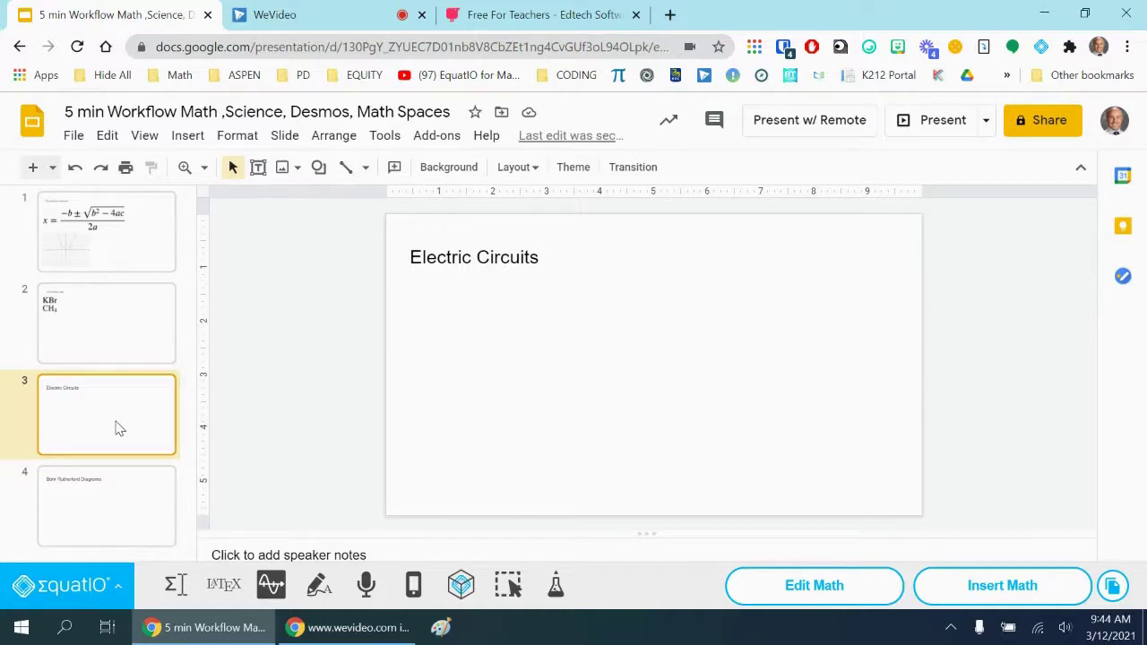
{"action": "left_click", "coordinate": [556, 590]}
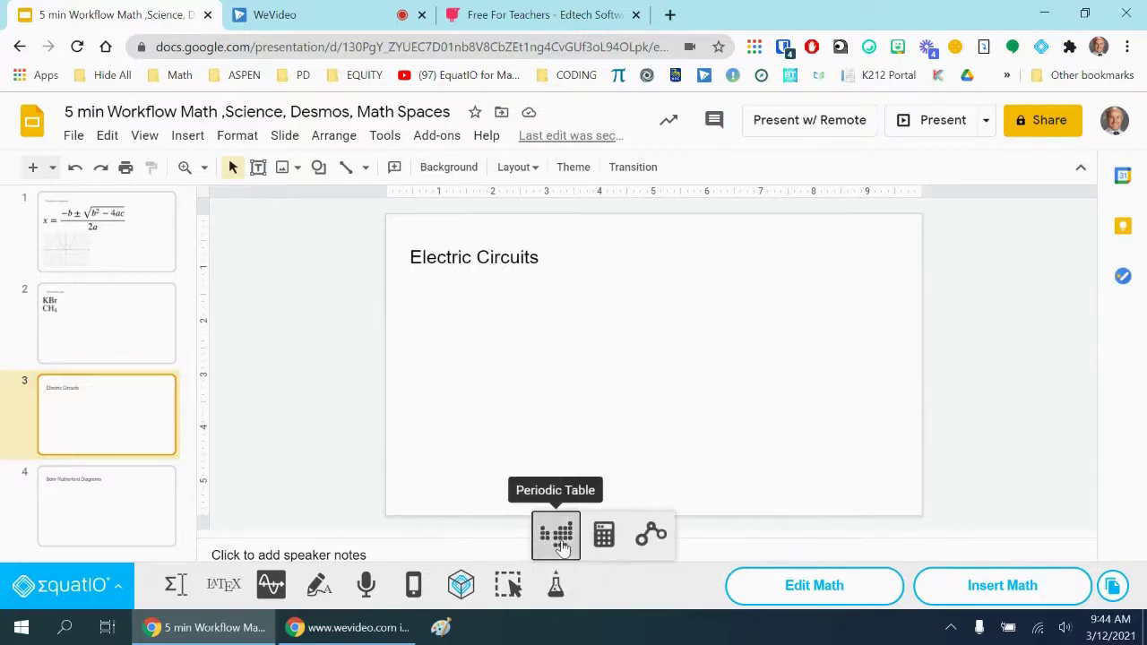
{"action": "left_click", "coordinate": [564, 542]}
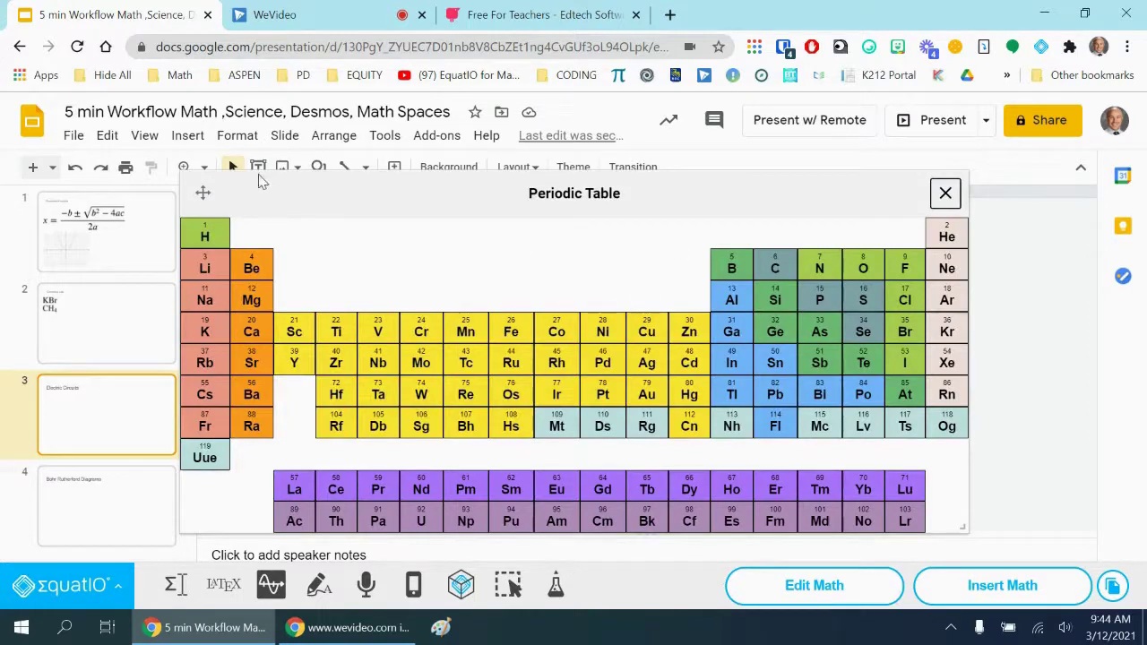
{"action": "left_click_drag", "start_coordinate": [202, 193], "coordinate": [294, 198]}
{"action": "left_click", "coordinate": [469, 345]}
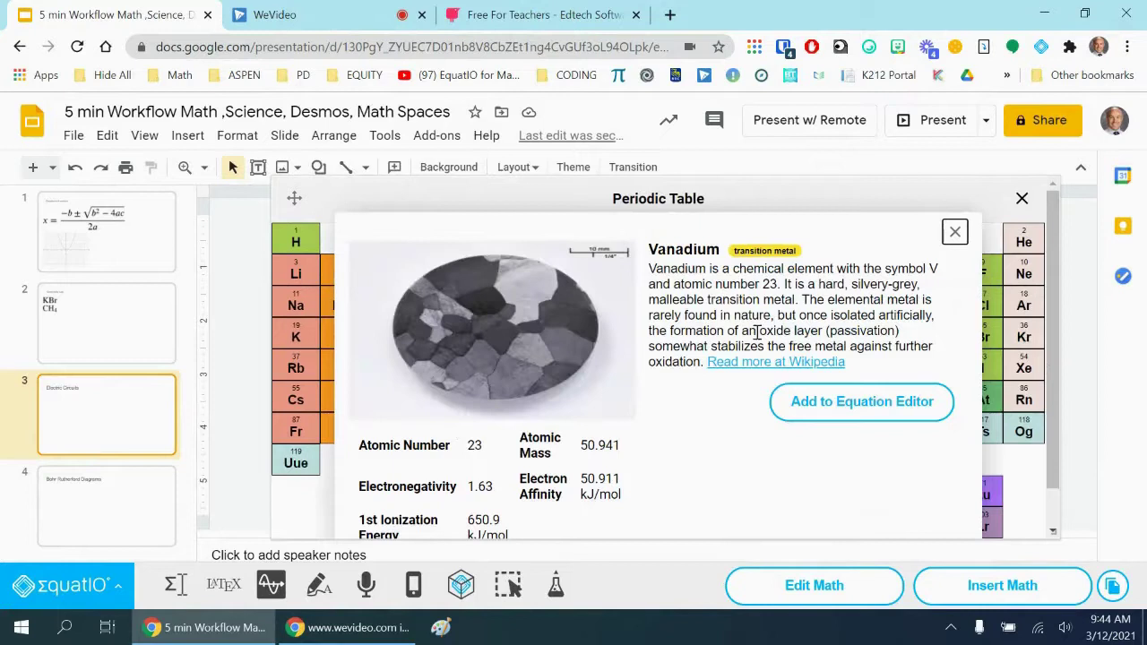
{"action": "left_click", "coordinate": [955, 231]}
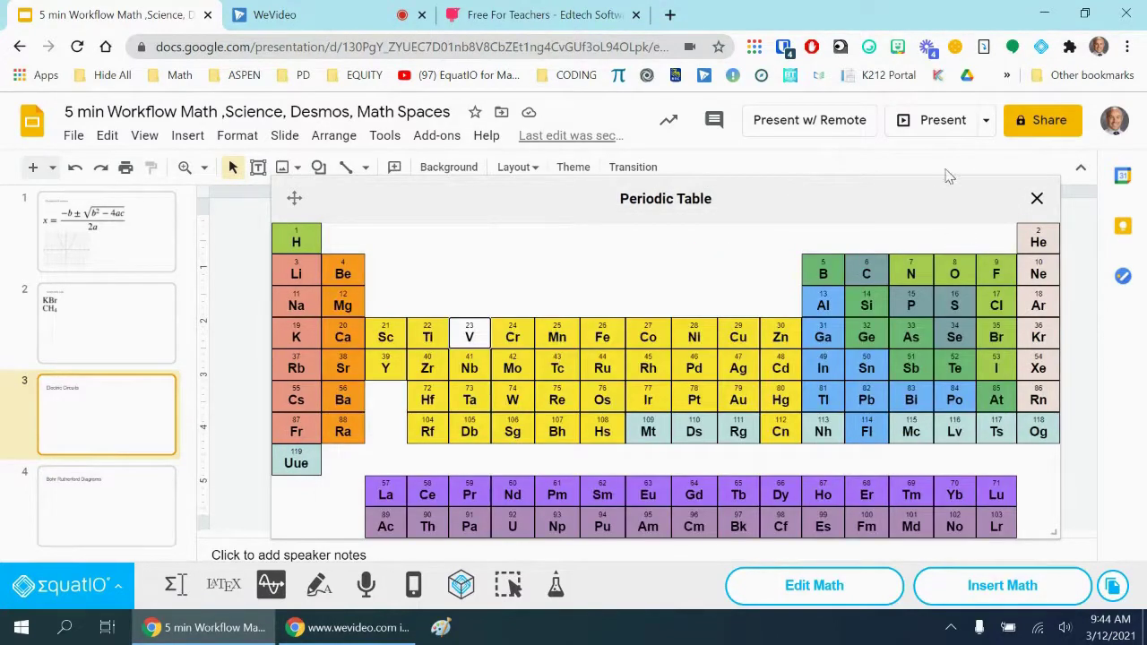
{"action": "left_click", "coordinate": [1036, 198]}
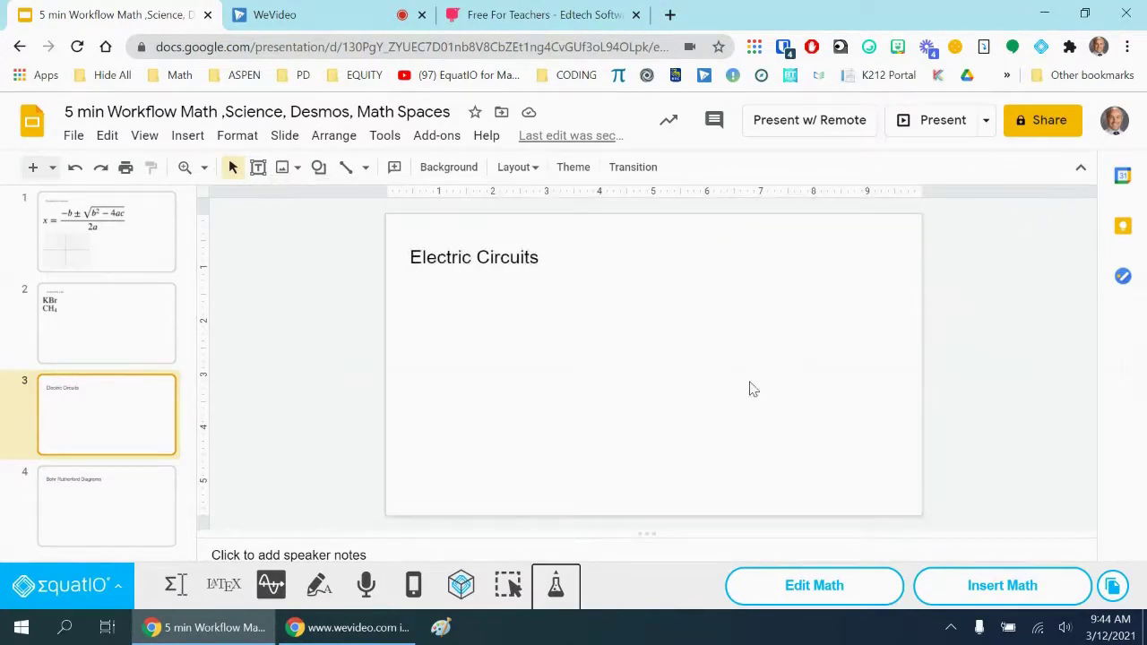
- Open the scientific calculator, look it over and close it
{"action": "left_click", "coordinate": [560, 587]}
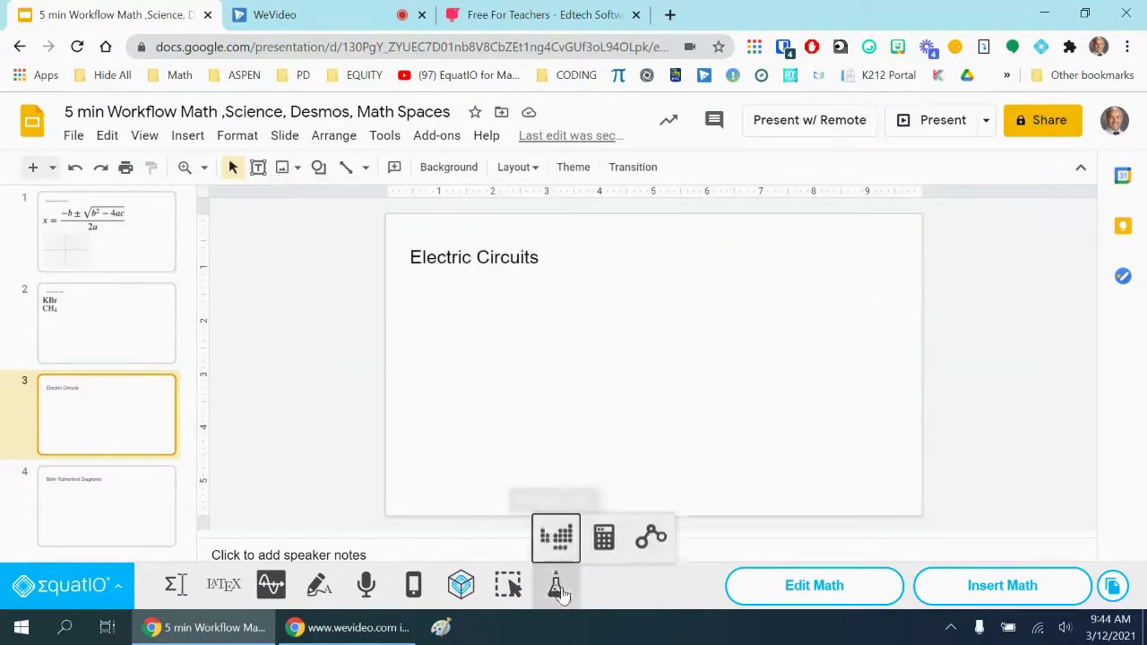
{"action": "left_click", "coordinate": [605, 535]}
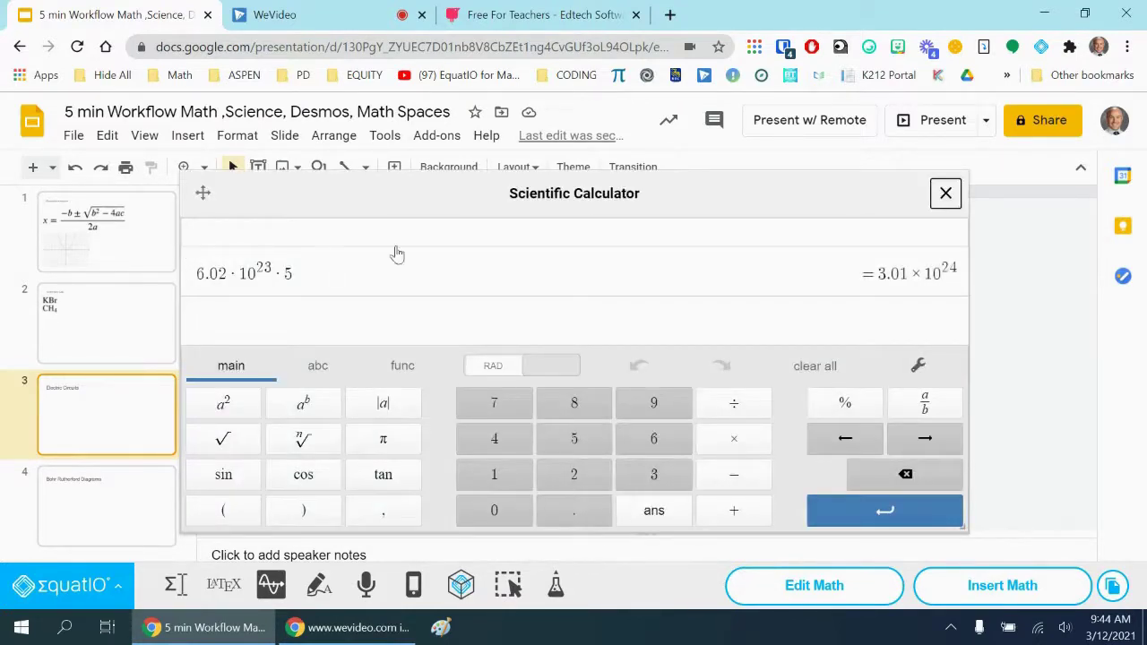
{"action": "left_click", "coordinate": [945, 193]}
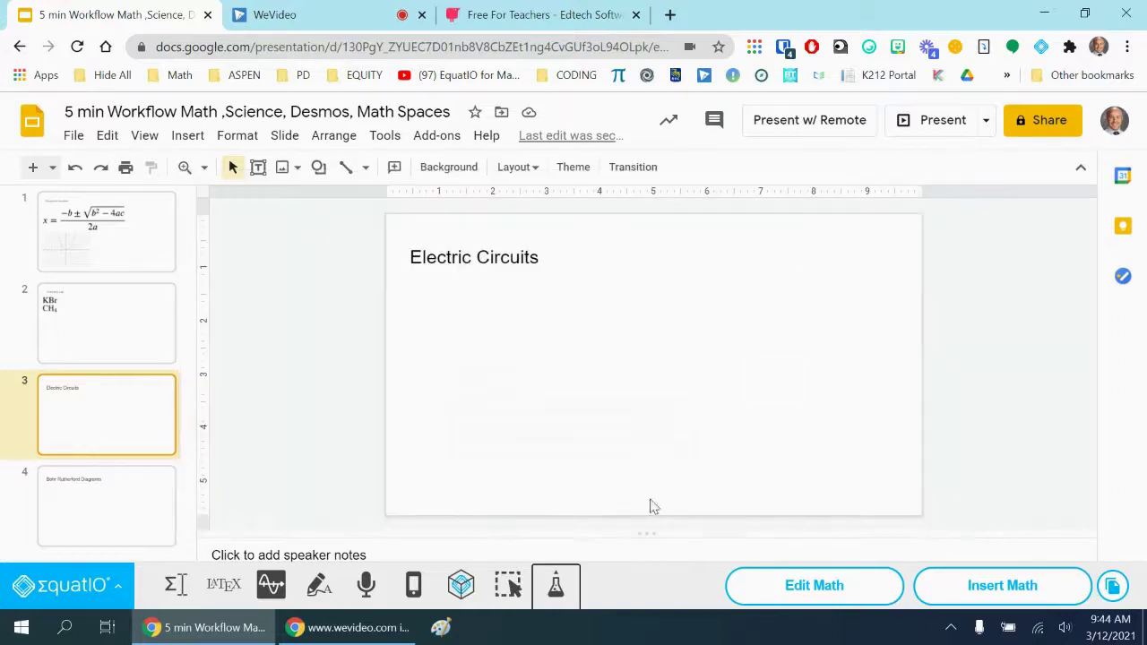
- Look up ethanol by name in the Molecular Viewer, rotate its ball-and-stick model and close the viewer
{"action": "left_click", "coordinate": [555, 584]}
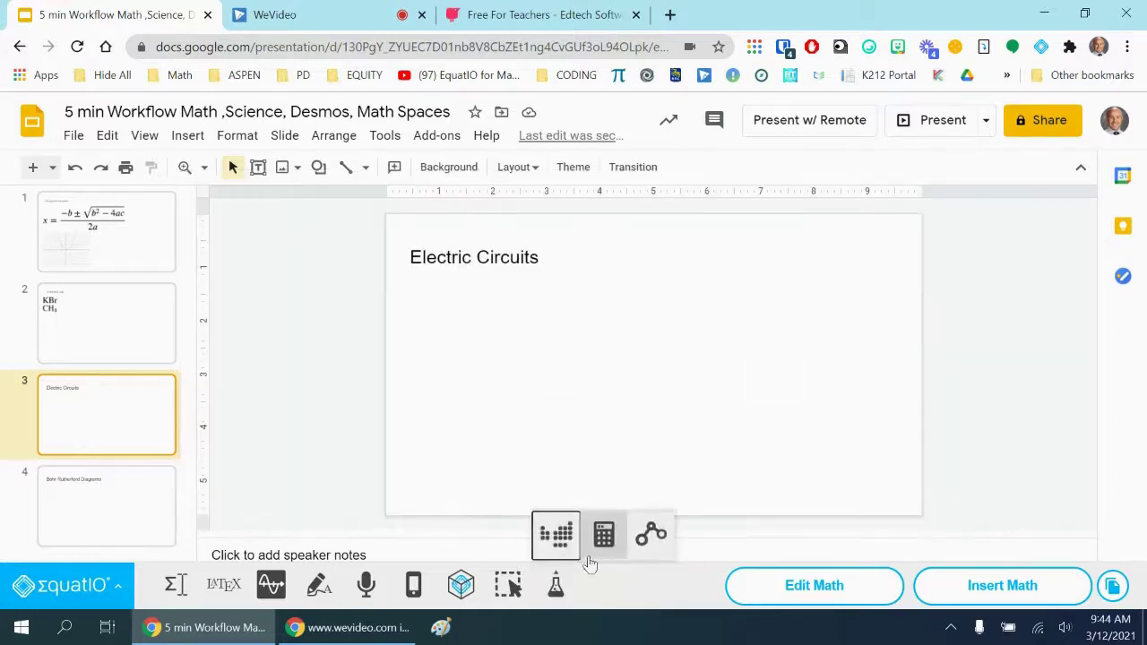
{"action": "left_click", "coordinate": [652, 536]}
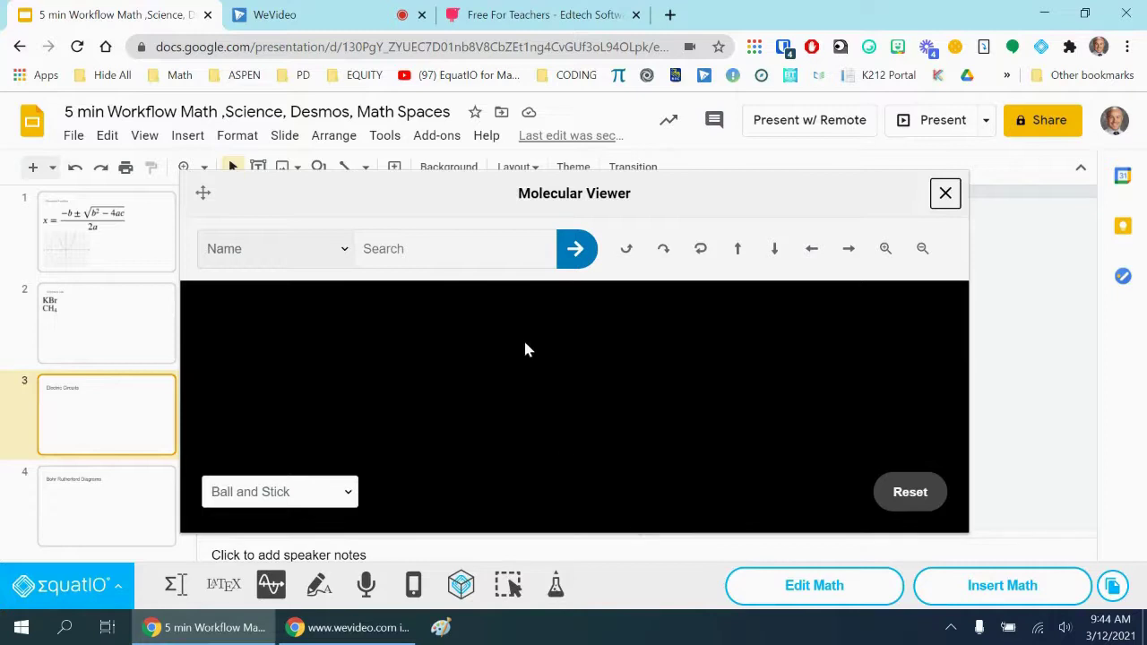
{"action": "left_click", "coordinate": [430, 251]}
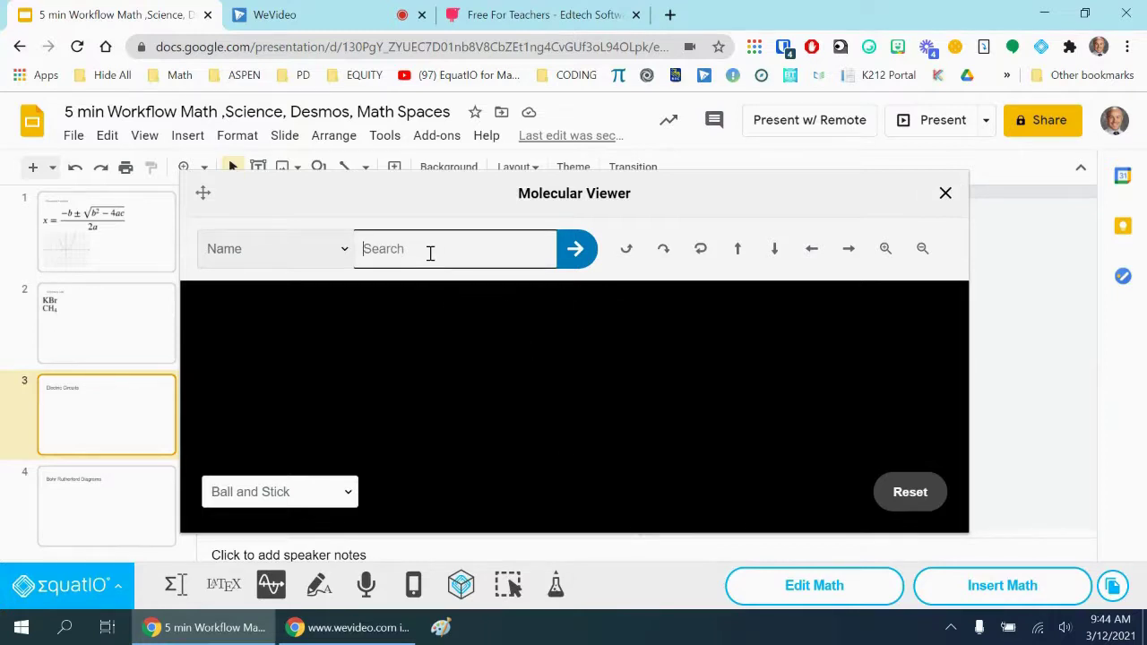
{"action": "type", "text": "ethanol"}
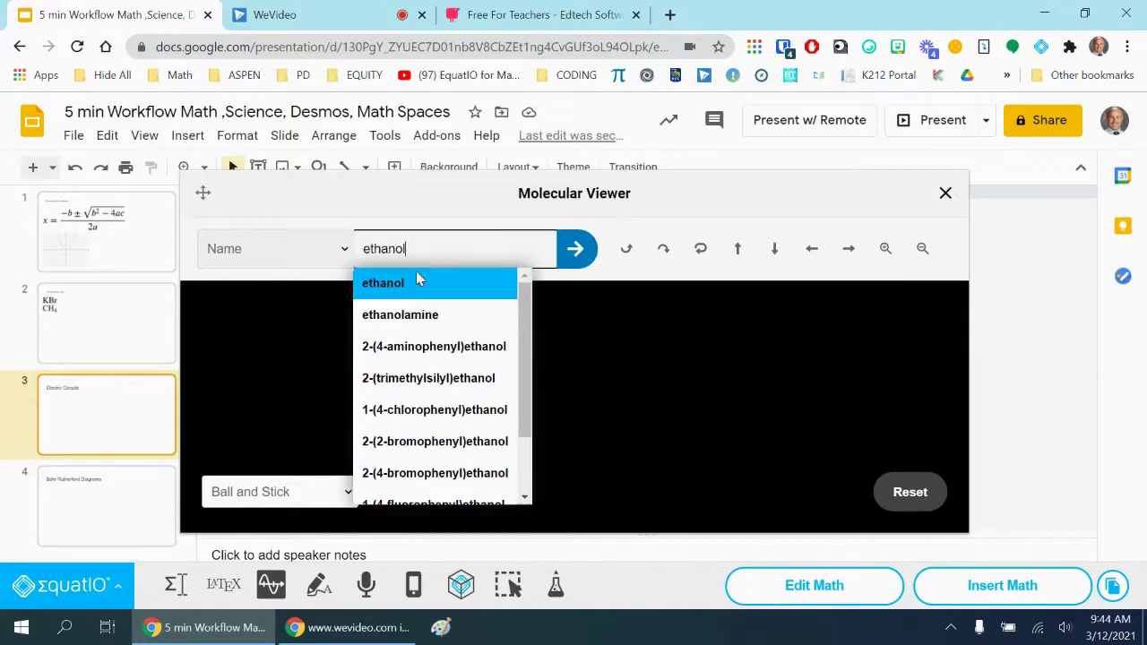
{"action": "left_click", "coordinate": [418, 282]}
{"action": "left_click_drag", "start_coordinate": [638, 365], "coordinate": [610, 366]}
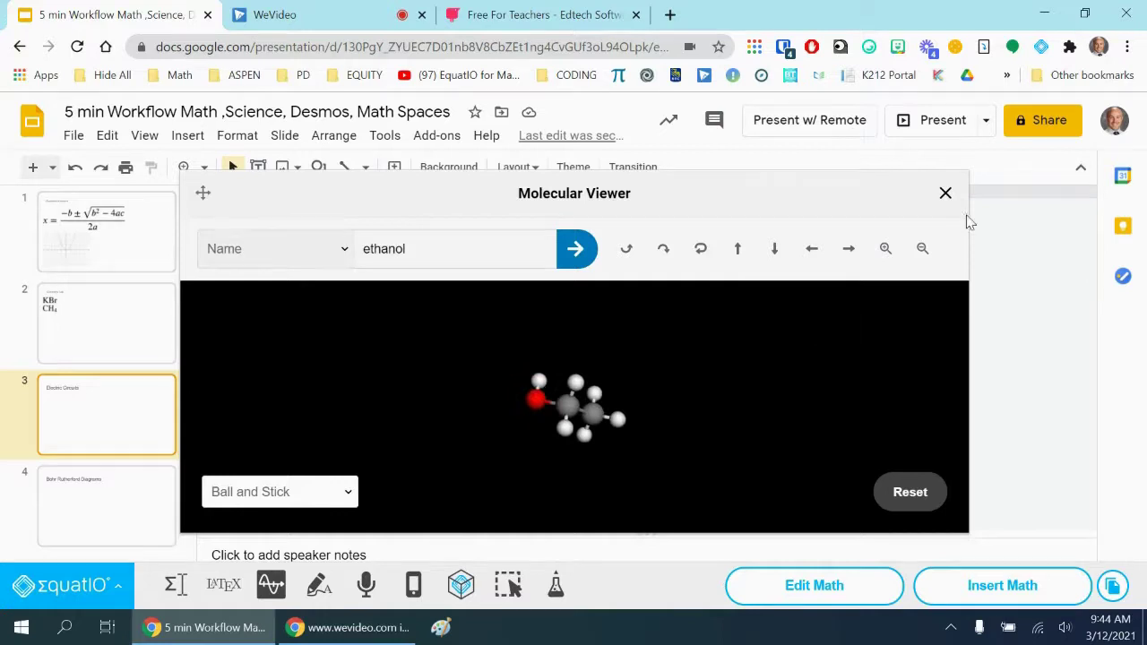
{"action": "left_click", "coordinate": [946, 192]}
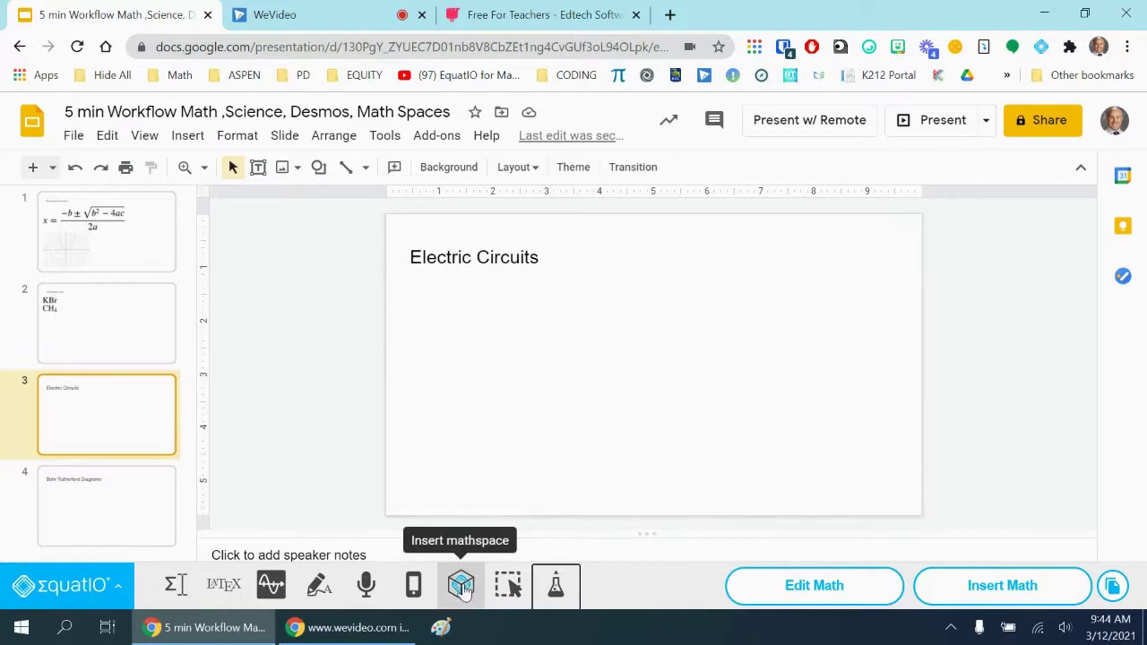
- Start a new mathspace from the Electric Circuits slide and draw a freehand vertical zigzag on its canvas
{"action": "left_click", "coordinate": [112, 587]}
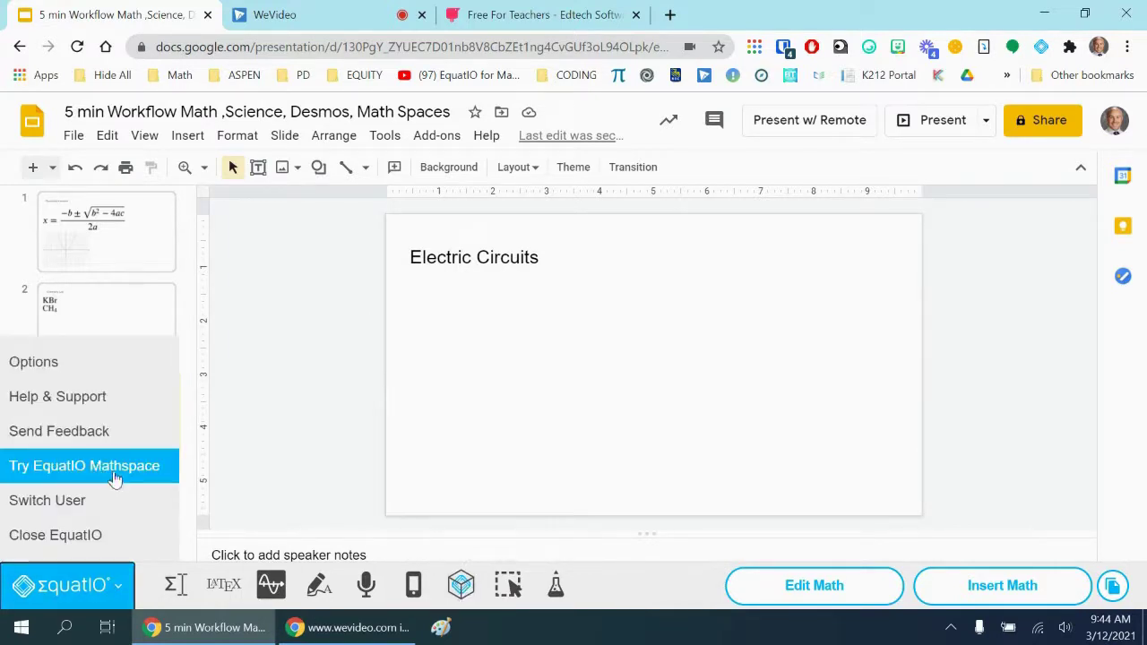
{"action": "left_click", "coordinate": [460, 585]}
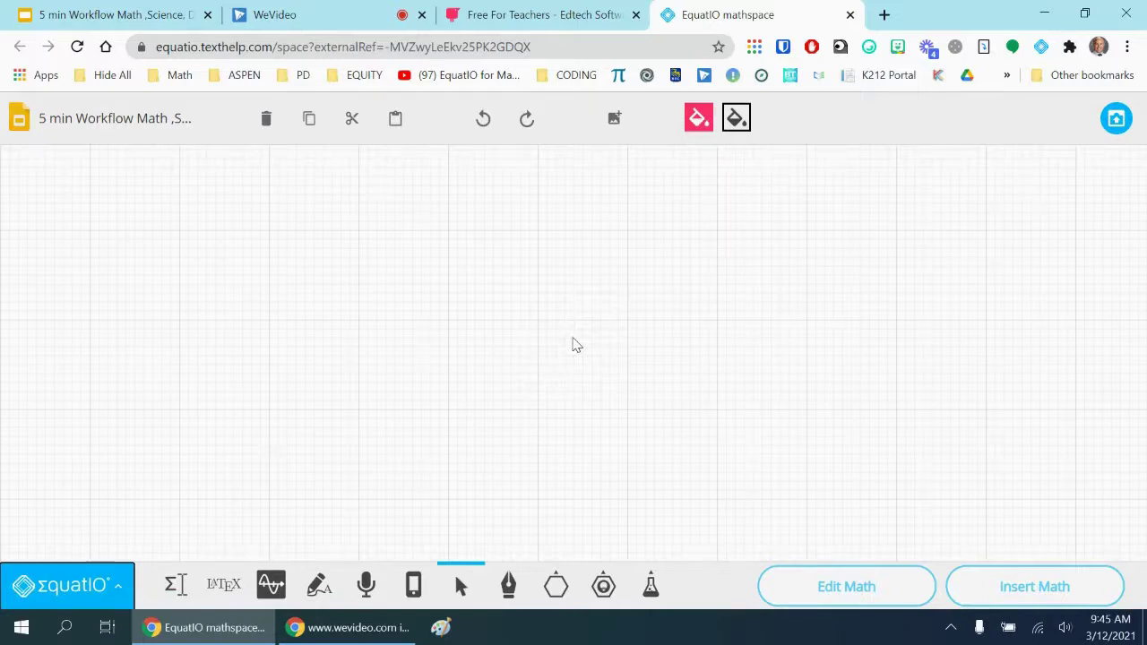
{"action": "left_click", "coordinate": [507, 585]}
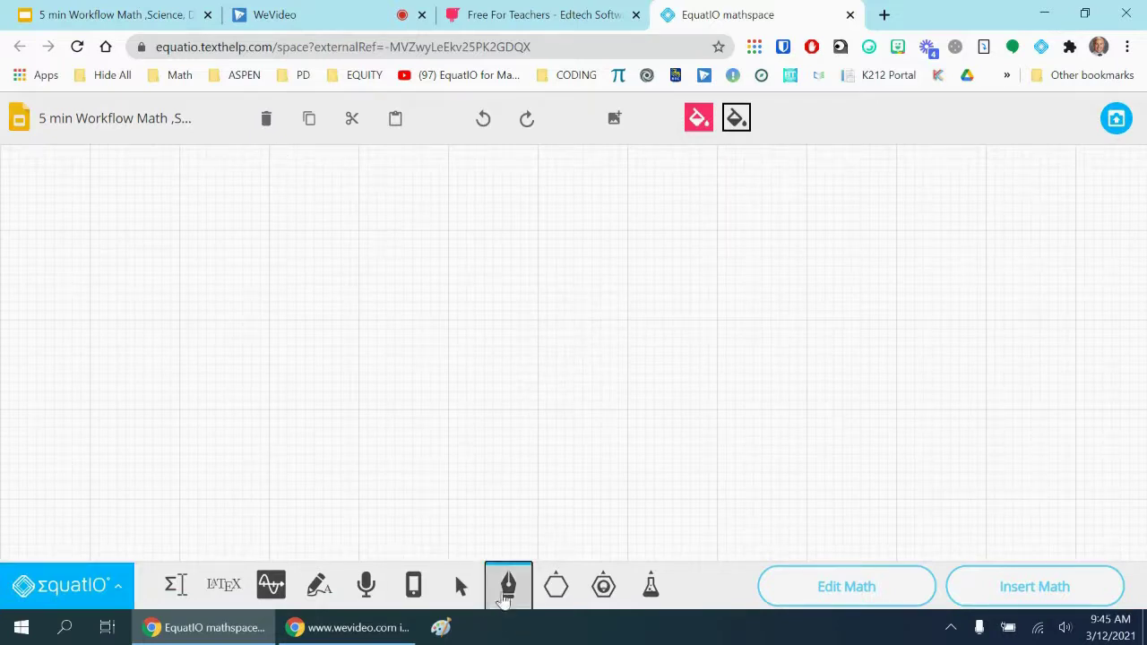
{"action": "mouse_move", "coordinate": [225, 260]}
{"action": "left_mouse_down"}
{"action": "mouse_move", "coordinate": [239, 386]}
{"action": "mouse_move", "coordinate": [272, 444]}
{"action": "left_mouse_up"}
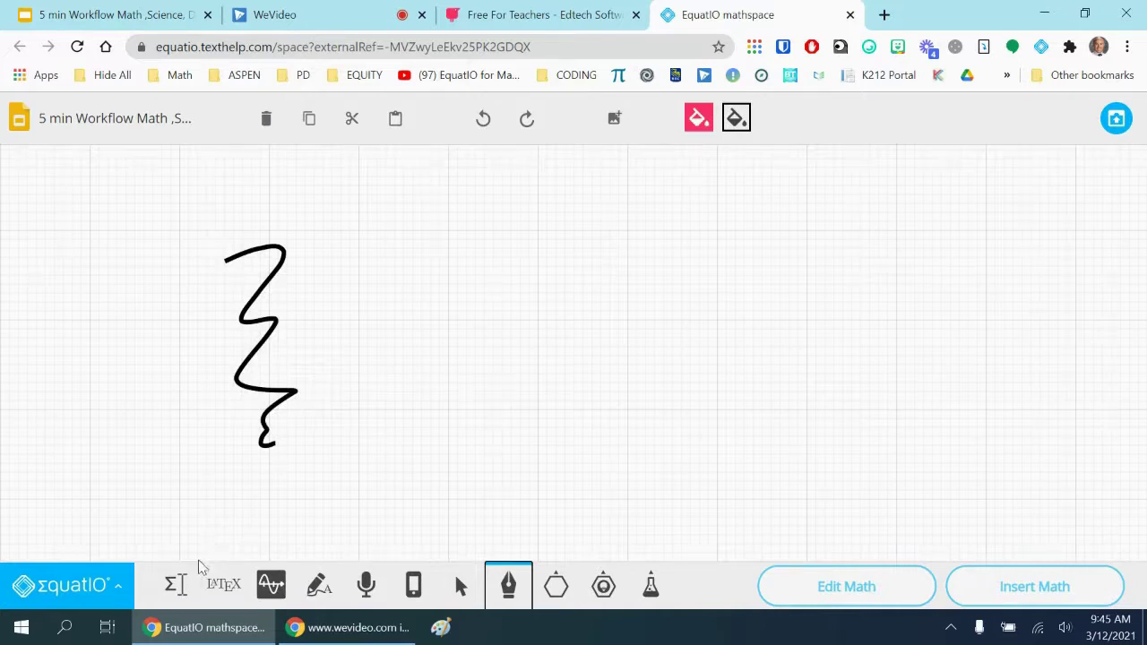
- Find the Resistor shape in the full shape list and place one on the canvas beside the freehand zigzag
{"action": "left_click", "coordinate": [556, 584]}
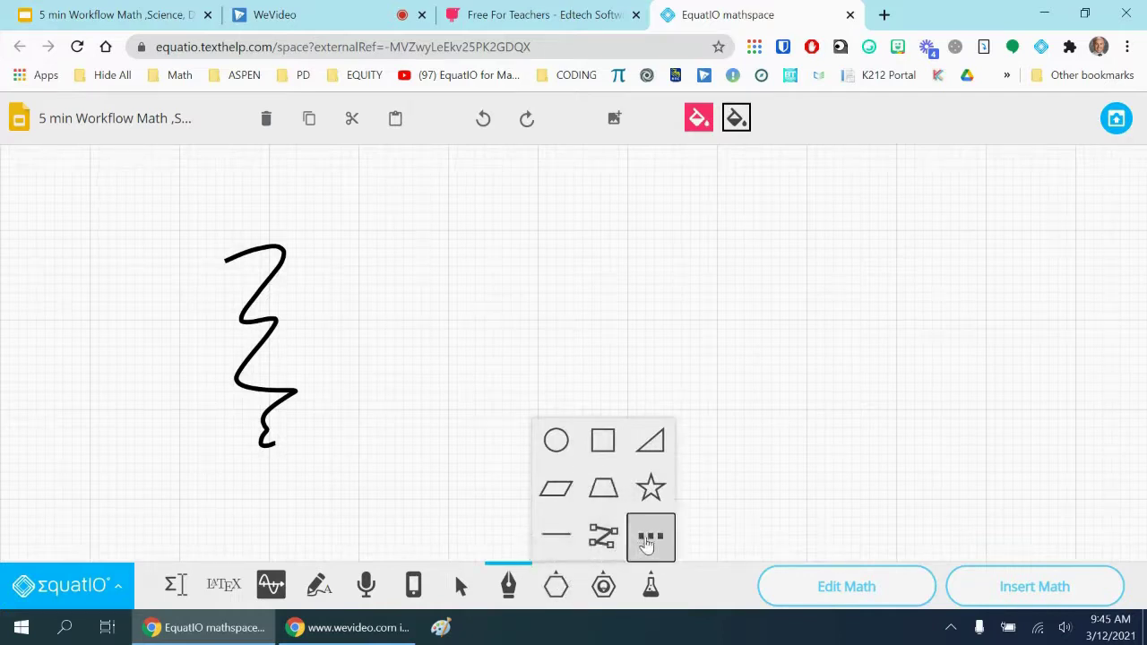
{"action": "left_click", "coordinate": [650, 536]}
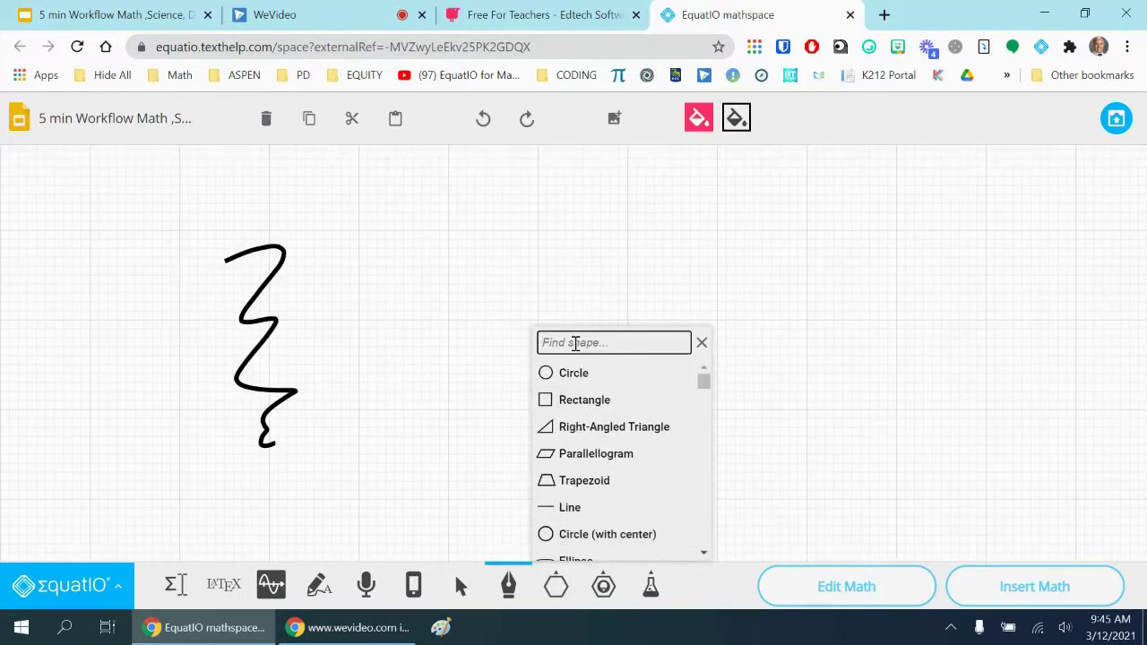
{"action": "type", "text": "resi"}
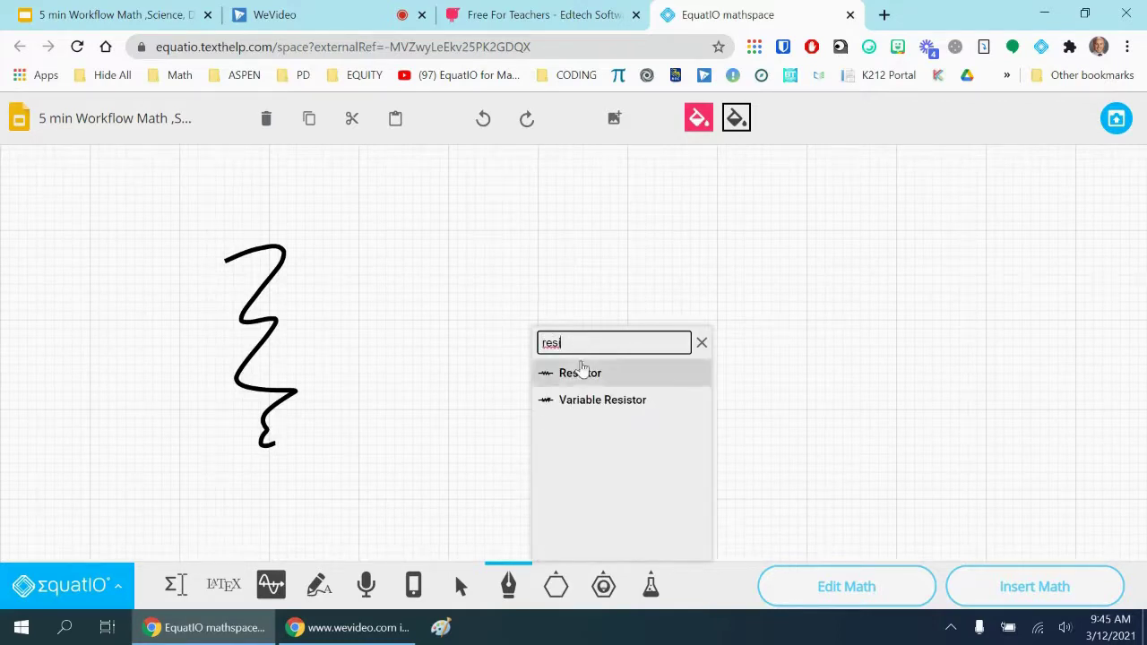
{"action": "left_click", "coordinate": [582, 372]}
{"action": "left_click_drag", "start_coordinate": [534, 279], "coordinate": [634, 285]}
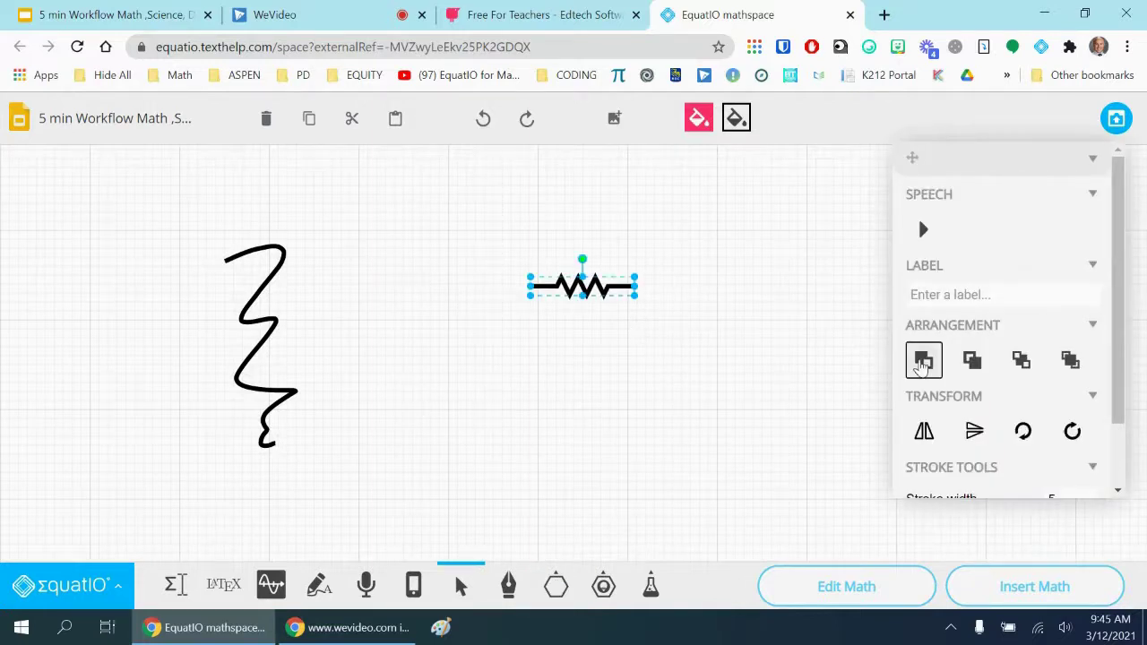
- Copy the resistor, paste four duplicates and spread them apart around the original
{"action": "left_click", "coordinate": [309, 118]}
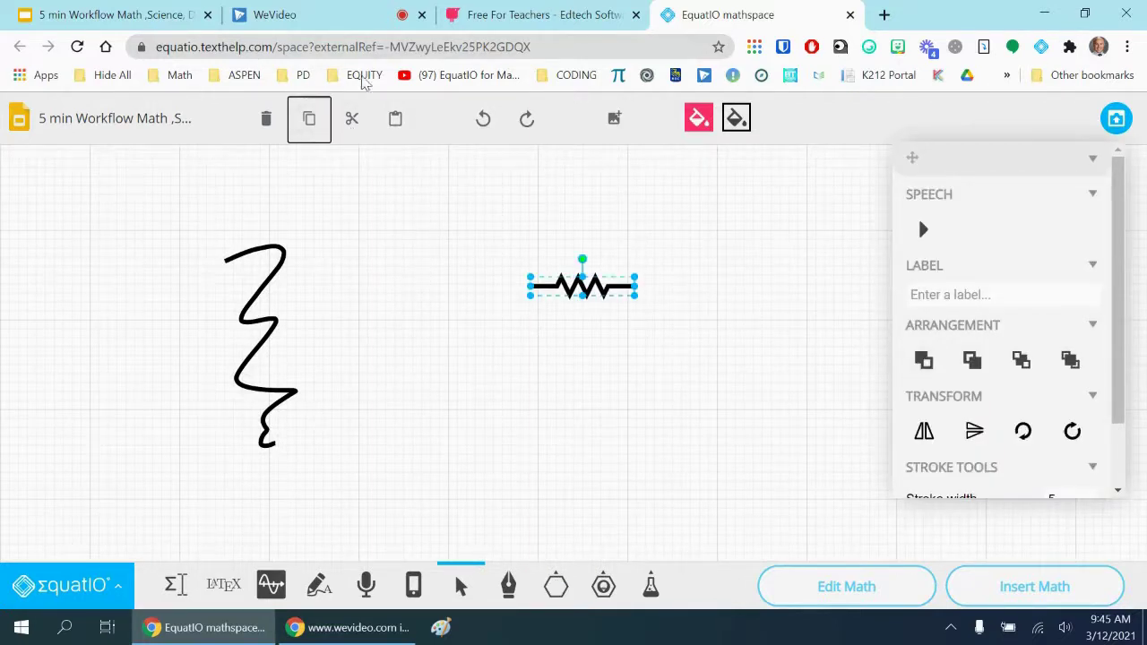
{"action": "left_click", "coordinate": [395, 118]}
{"action": "left_click", "coordinate": [396, 118]}
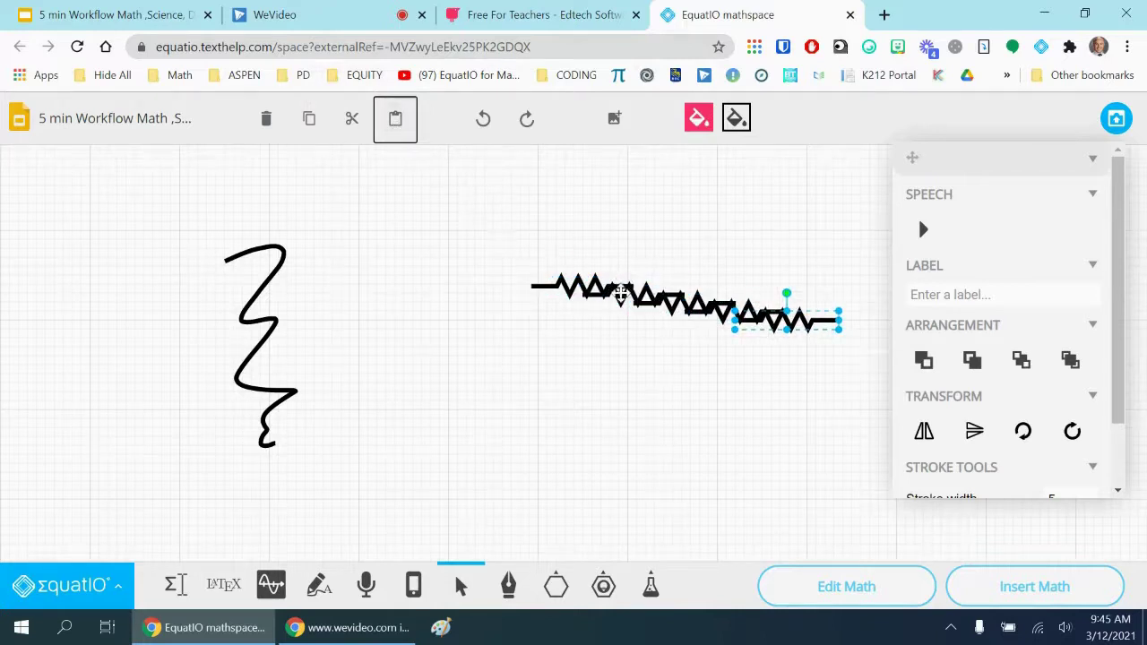
{"action": "left_click_drag", "start_coordinate": [620, 291], "coordinate": [493, 335]}
{"action": "left_click_drag", "start_coordinate": [691, 302], "coordinate": [684, 220]}
{"action": "left_click", "coordinate": [732, 311]}
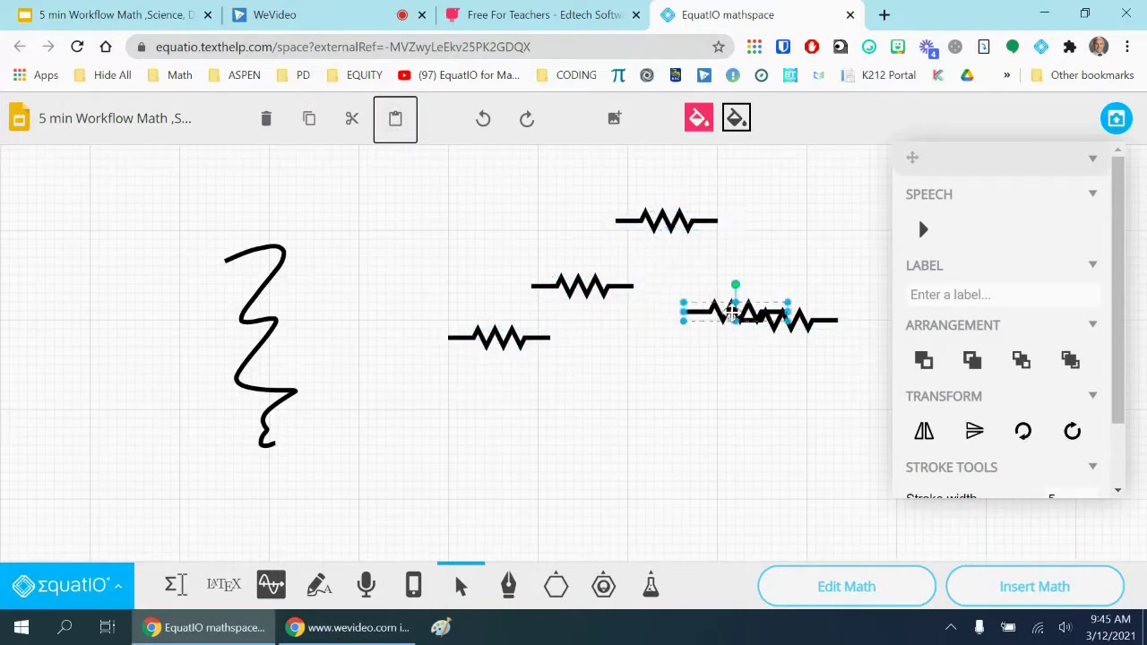
{"action": "left_click_drag", "start_coordinate": [732, 310], "coordinate": [661, 353]}
{"action": "left_click", "coordinate": [824, 300]}
{"action": "mouse_move", "coordinate": [791, 334]}
{"action": "left_mouse_down"}
{"action": "mouse_move", "coordinate": [718, 303]}
{"action": "mouse_move", "coordinate": [717, 285]}
{"action": "left_mouse_up"}
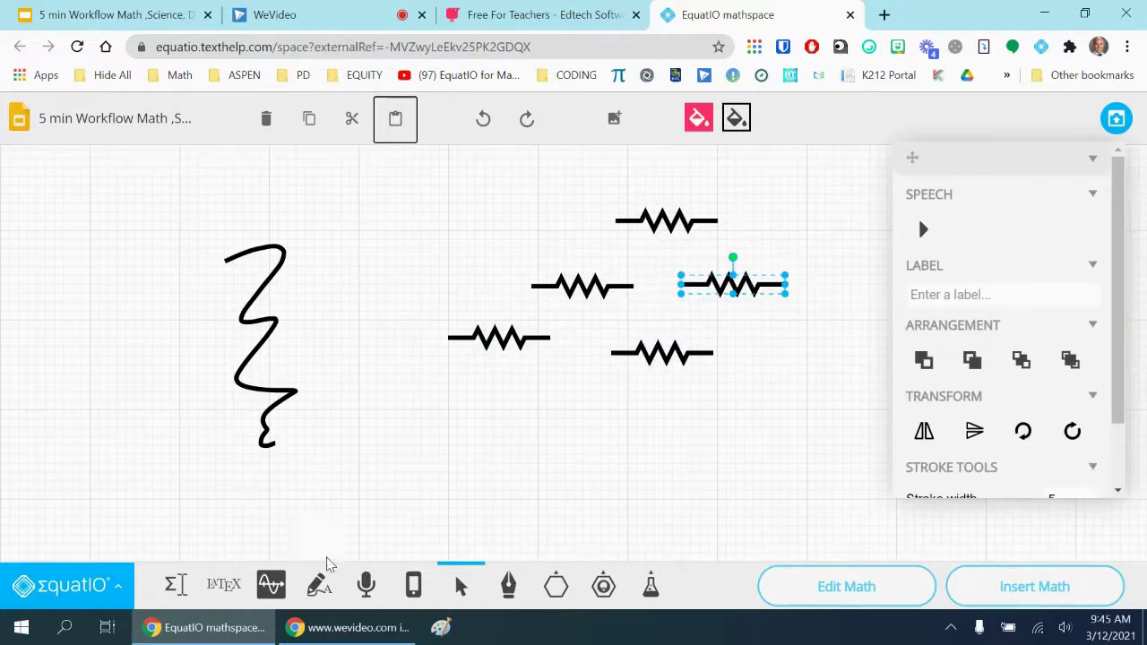
- Handwrite the freehand labels "R = 7 ohms" beside the resistors and "R₂ = 2Ω" below them
{"action": "left_click", "coordinate": [508, 585]}
{"action": "mouse_move", "coordinate": [406, 280]}
{"action": "left_mouse_down"}
{"action": "mouse_move", "coordinate": [436, 312]}
{"action": "mouse_move", "coordinate": [458, 297]}
{"action": "mouse_move", "coordinate": [467, 265]}
{"action": "mouse_move", "coordinate": [455, 269]}
{"action": "mouse_move", "coordinate": [490, 281]}
{"action": "mouse_move", "coordinate": [486, 261]}
{"action": "mouse_move", "coordinate": [531, 275]}
{"action": "mouse_move", "coordinate": [536, 258]}
{"action": "mouse_move", "coordinate": [529, 269]}
{"action": "left_mouse_up"}
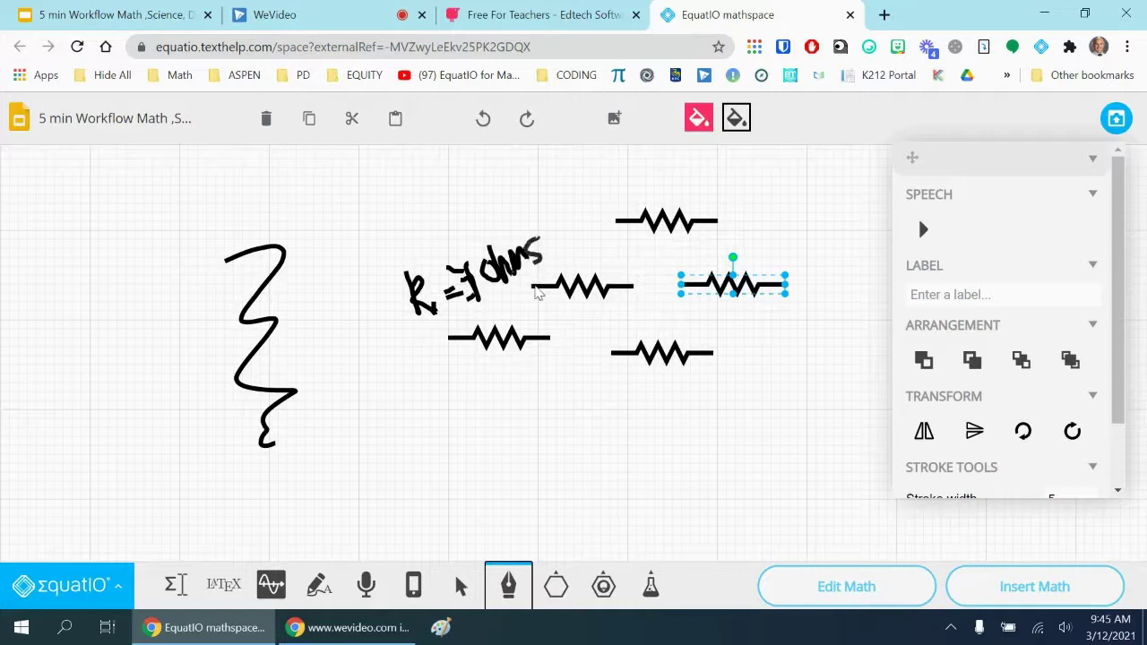
{"action": "mouse_move", "coordinate": [431, 452]}
{"action": "left_mouse_down"}
{"action": "mouse_move", "coordinate": [438, 509]}
{"action": "mouse_move", "coordinate": [442, 461]}
{"action": "mouse_move", "coordinate": [465, 480]}
{"action": "left_mouse_up"}
{"action": "mouse_move", "coordinate": [471, 464]}
{"action": "left_mouse_down"}
{"action": "mouse_move", "coordinate": [493, 479]}
{"action": "mouse_move", "coordinate": [513, 439]}
{"action": "left_mouse_up"}
{"action": "mouse_move", "coordinate": [521, 421]}
{"action": "left_mouse_down"}
{"action": "mouse_move", "coordinate": [536, 421]}
{"action": "mouse_move", "coordinate": [545, 475]}
{"action": "mouse_move", "coordinate": [568, 455]}
{"action": "mouse_move", "coordinate": [580, 479]}
{"action": "left_mouse_up"}
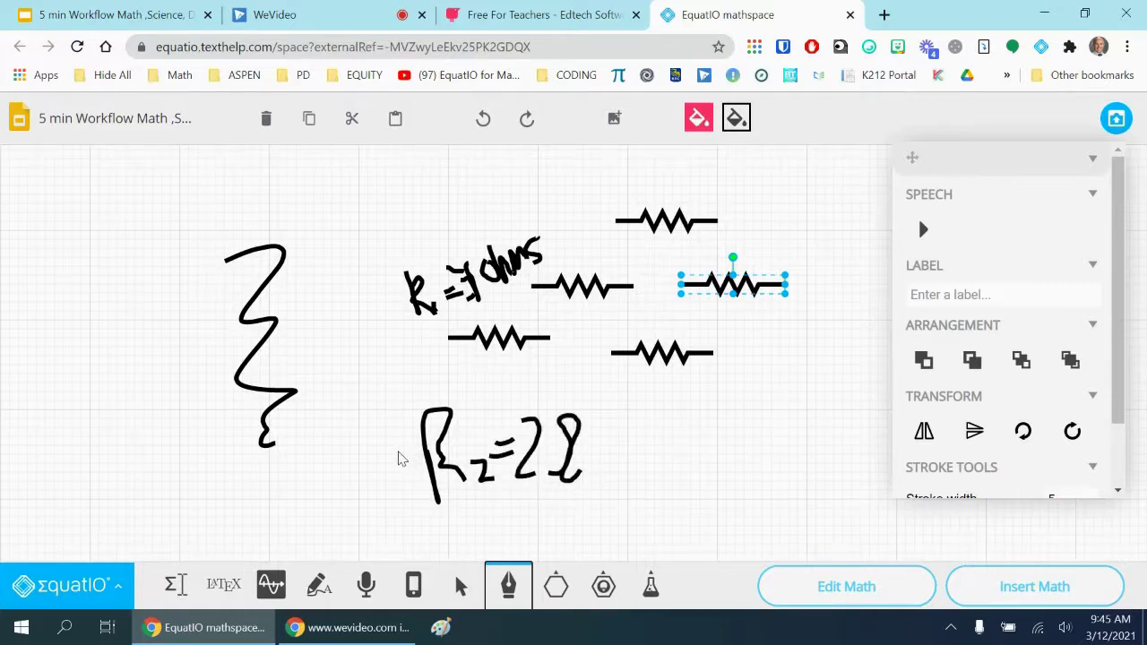
- Insert the mathspace drawing into the Electric Circuits slide and move it slightly right beneath the title
{"action": "left_click", "coordinate": [1117, 121]}
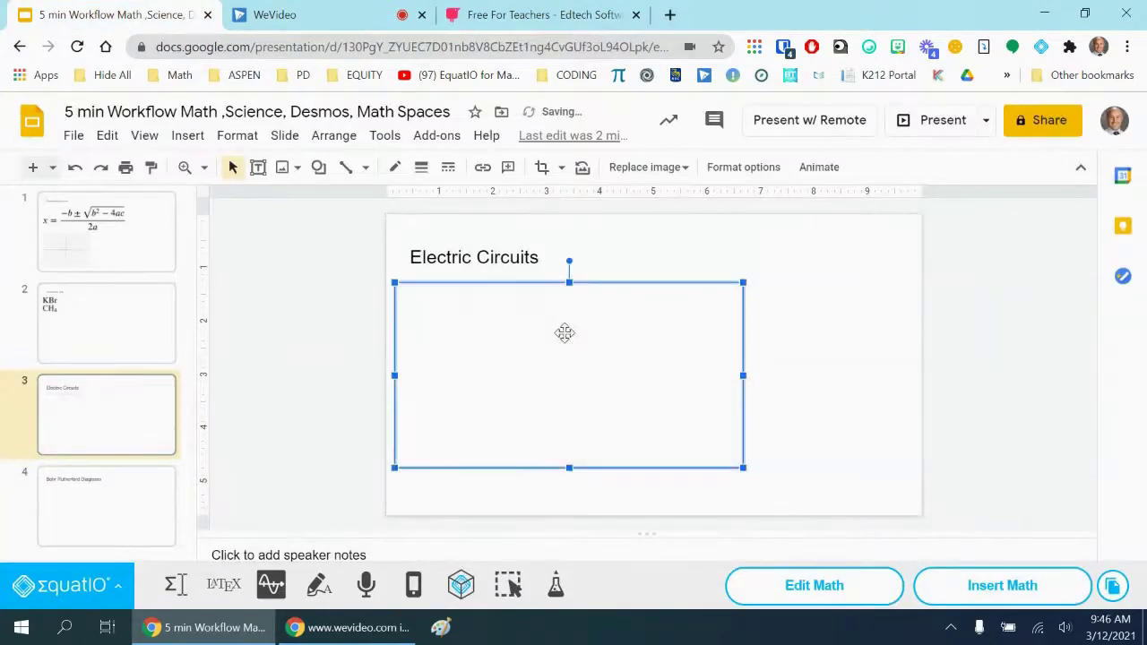
{"action": "left_click_drag", "start_coordinate": [561, 331], "coordinate": [618, 323]}
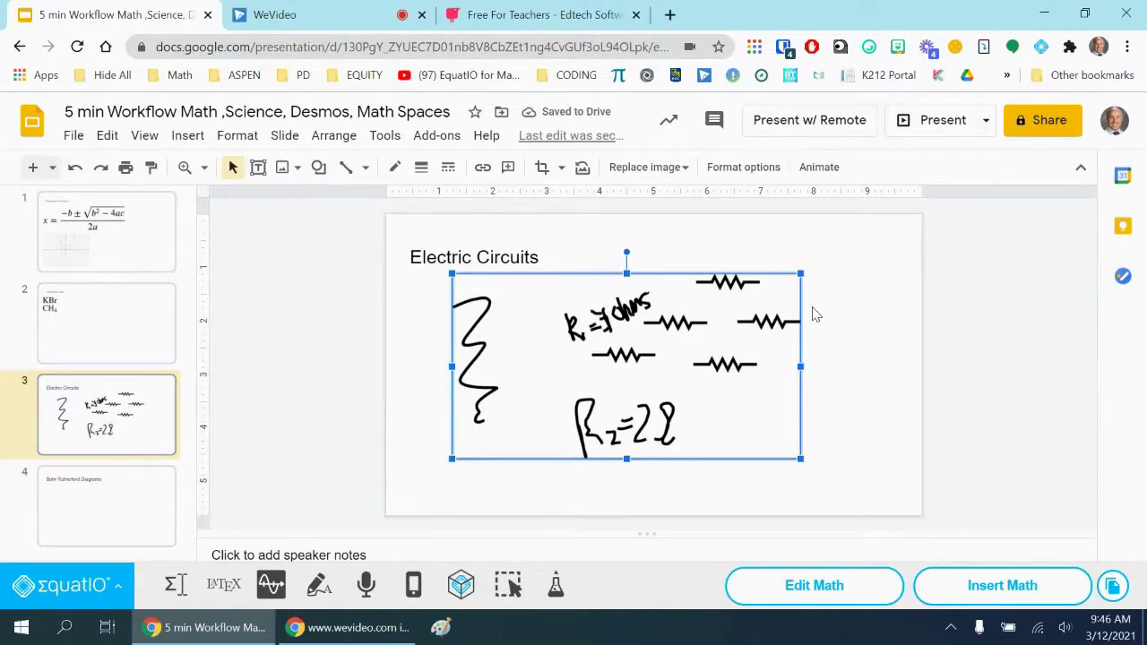
- Open the EquatIO Mathspace dashboard, look through My Spaces and create a new space
{"action": "left_click", "coordinate": [120, 592]}
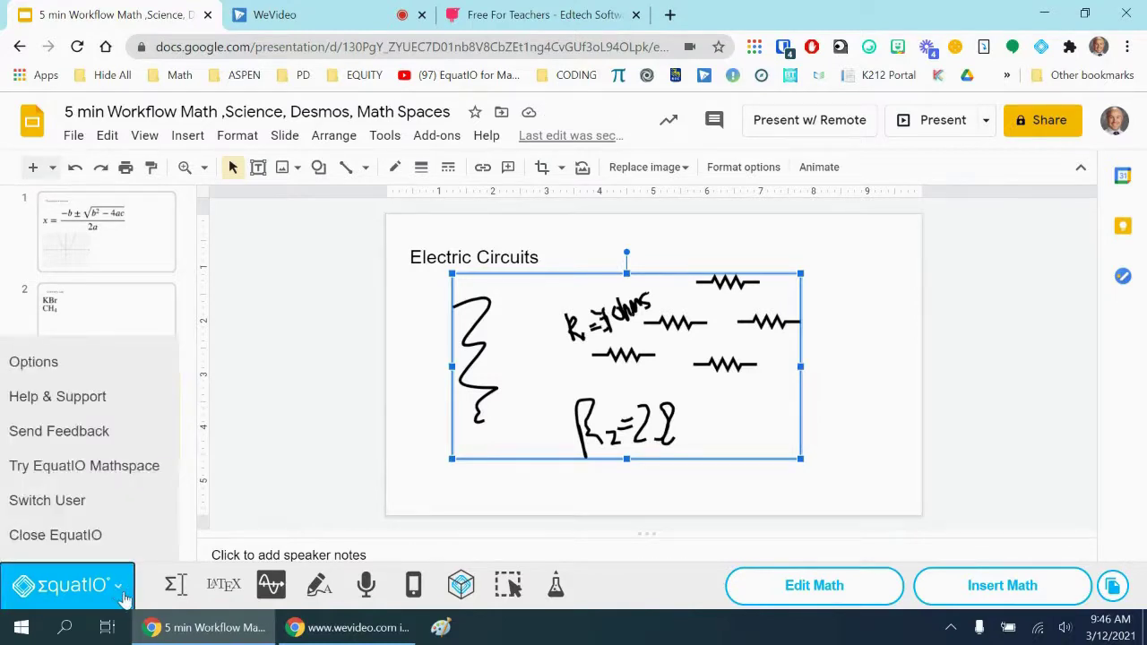
{"action": "left_click", "coordinate": [84, 466]}
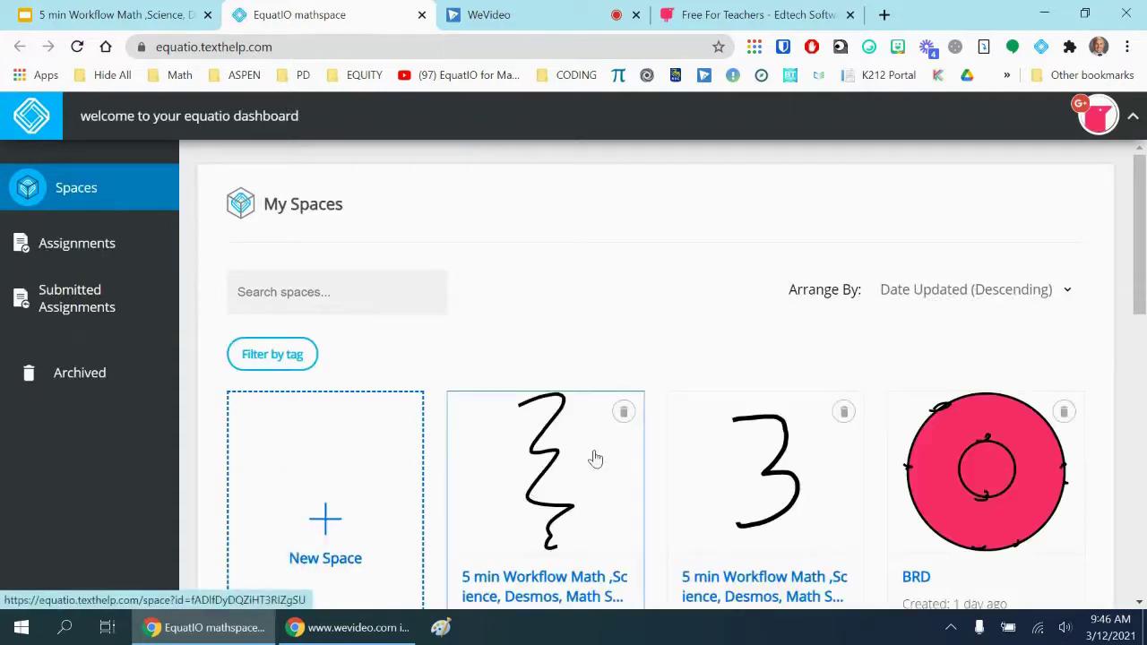
{"action": "scroll", "coordinate": [596, 327], "scroll_direction": "down", "scroll_amount": 2}
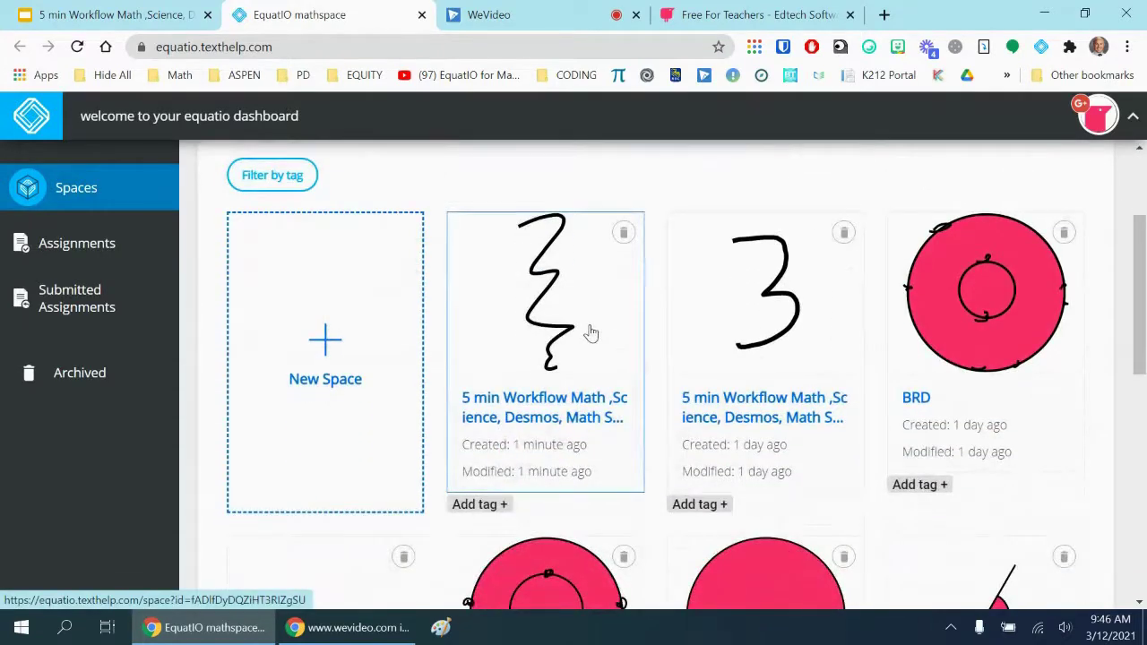
{"action": "left_click", "coordinate": [308, 366]}
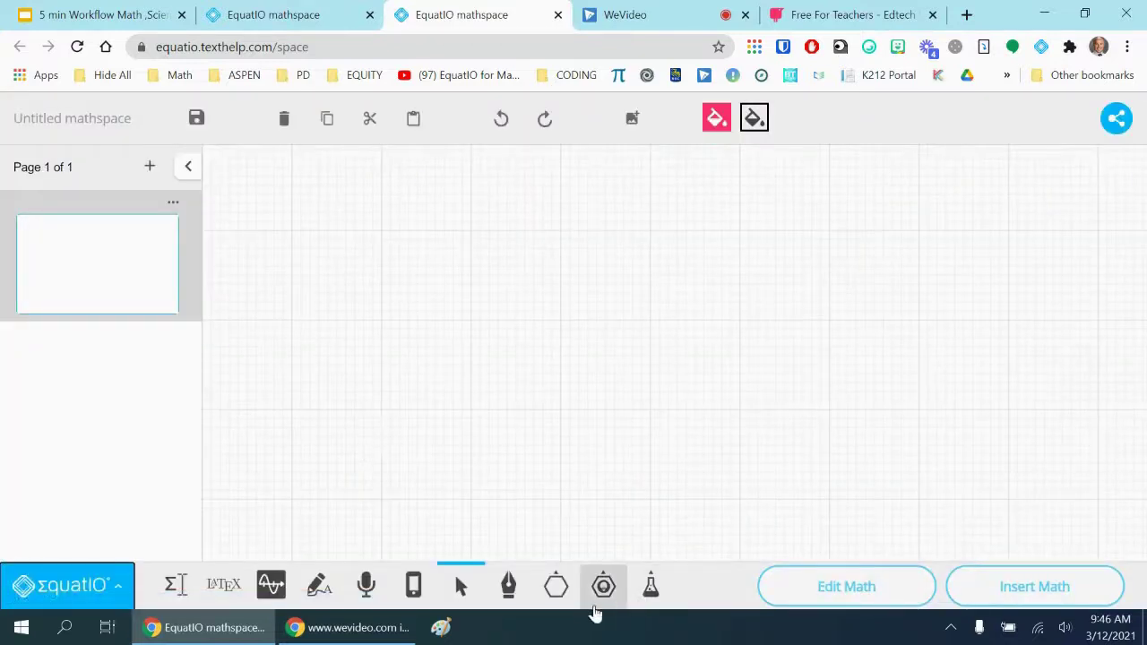
- Draw a large circle filling the canvas height and centre a smaller circle about half its diameter inside it
{"action": "left_click", "coordinate": [556, 585]}
{"action": "left_click", "coordinate": [553, 440]}
{"action": "mouse_move", "coordinate": [363, 219]}
{"action": "left_mouse_down"}
{"action": "mouse_move", "coordinate": [546, 407]}
{"action": "mouse_move", "coordinate": [511, 362]}
{"action": "left_mouse_up"}
{"action": "mouse_move", "coordinate": [402, 230]}
{"action": "left_mouse_down"}
{"action": "mouse_move", "coordinate": [555, 329]}
{"action": "mouse_move", "coordinate": [574, 372]}
{"action": "left_mouse_up"}
{"action": "left_click", "coordinate": [570, 581]}
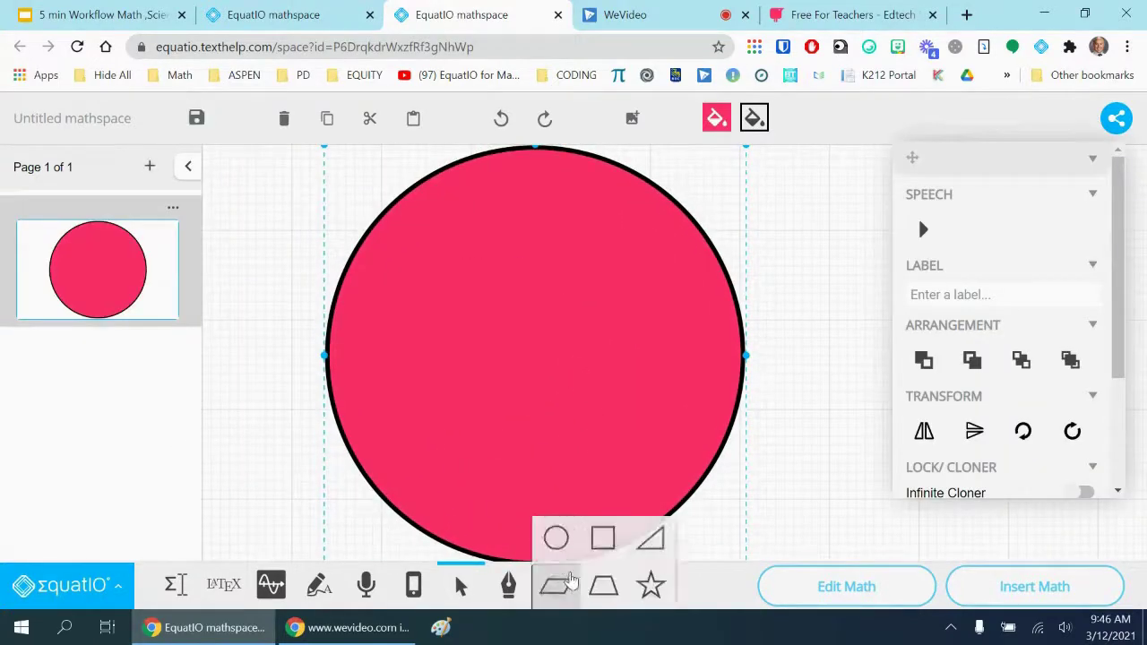
{"action": "left_click", "coordinate": [550, 440]}
{"action": "mouse_move", "coordinate": [456, 302]}
{"action": "left_mouse_down"}
{"action": "mouse_move", "coordinate": [536, 371]}
{"action": "mouse_move", "coordinate": [558, 351]}
{"action": "left_mouse_up"}
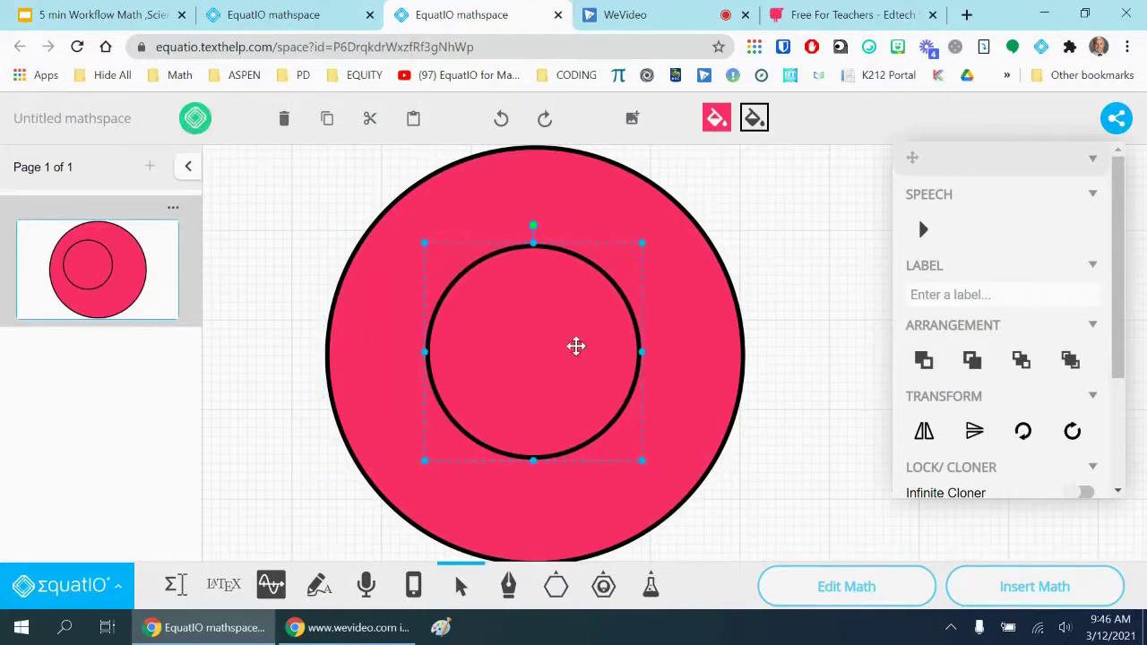
{"action": "left_click", "coordinate": [791, 270]}
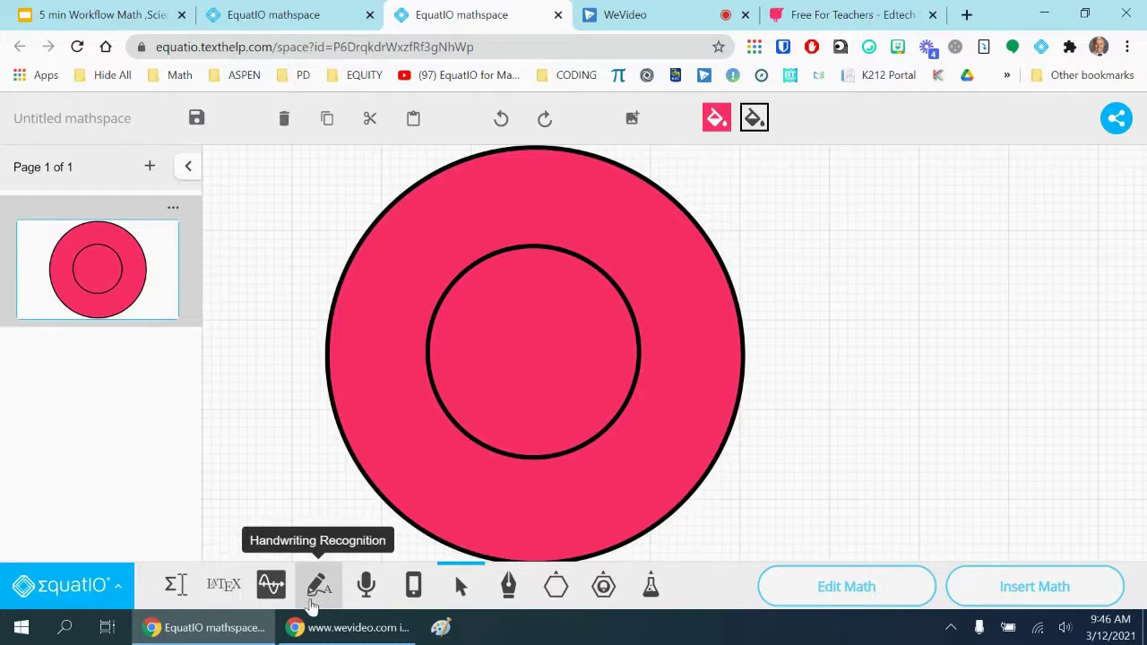
- Insert the math text "sodium BRD" beside the circles and close the equation editor
{"action": "left_click", "coordinate": [188, 603]}
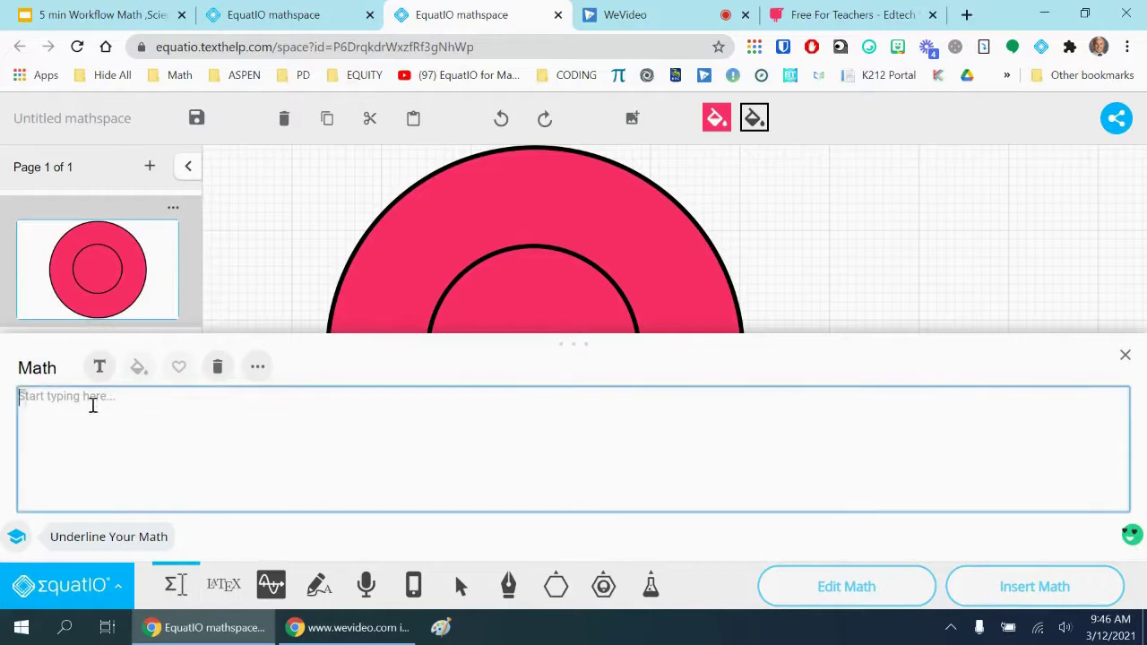
{"action": "type", "text": "sodiem"}
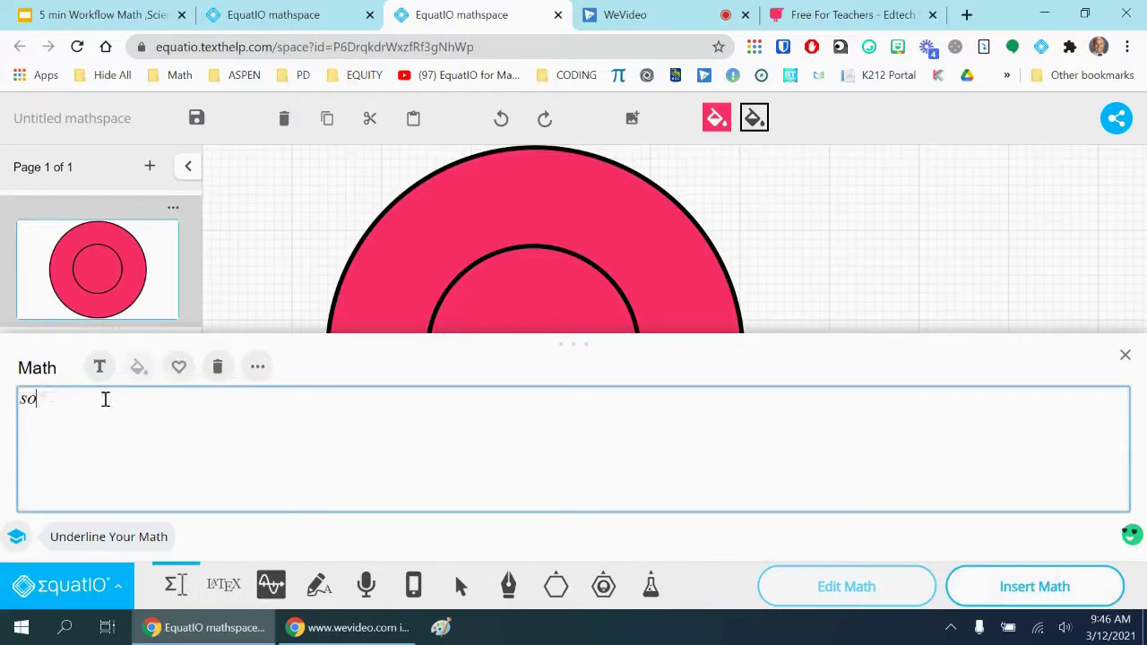
{"action": "key", "text": "BackSpace"}
{"action": "key", "text": "BackSpace"}
{"action": "key", "text": "BackSpace"}
{"action": "type", "text": "um BRD"}
{"action": "left_click", "coordinate": [999, 597]}
{"action": "left_click", "coordinate": [806, 251]}
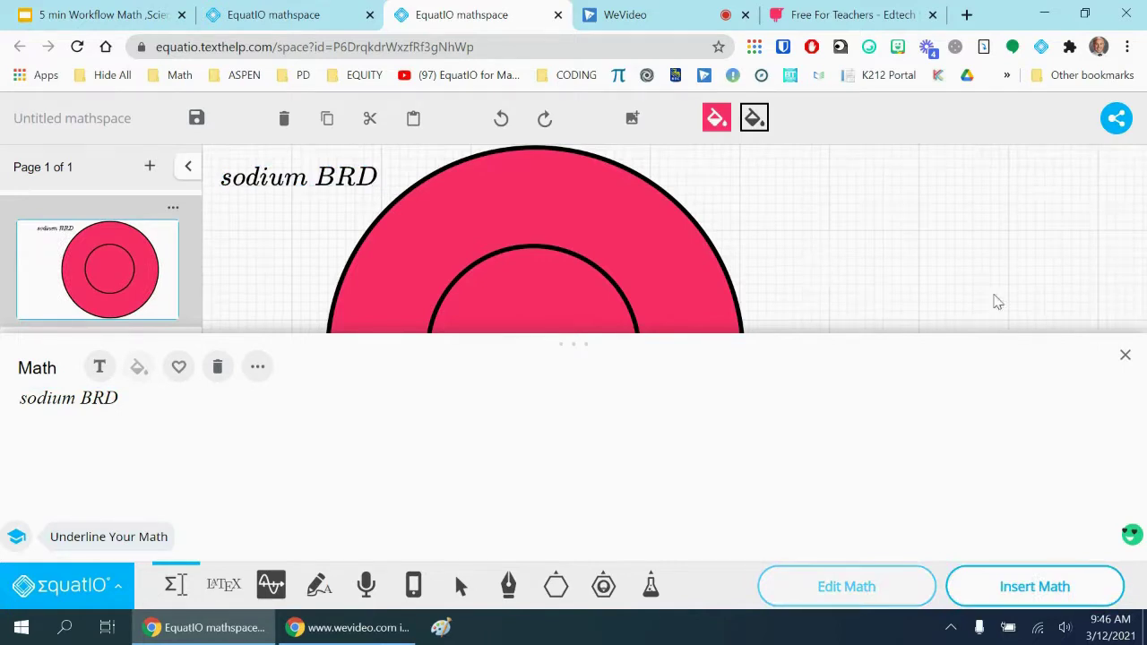
{"action": "left_click", "coordinate": [1125, 355]}
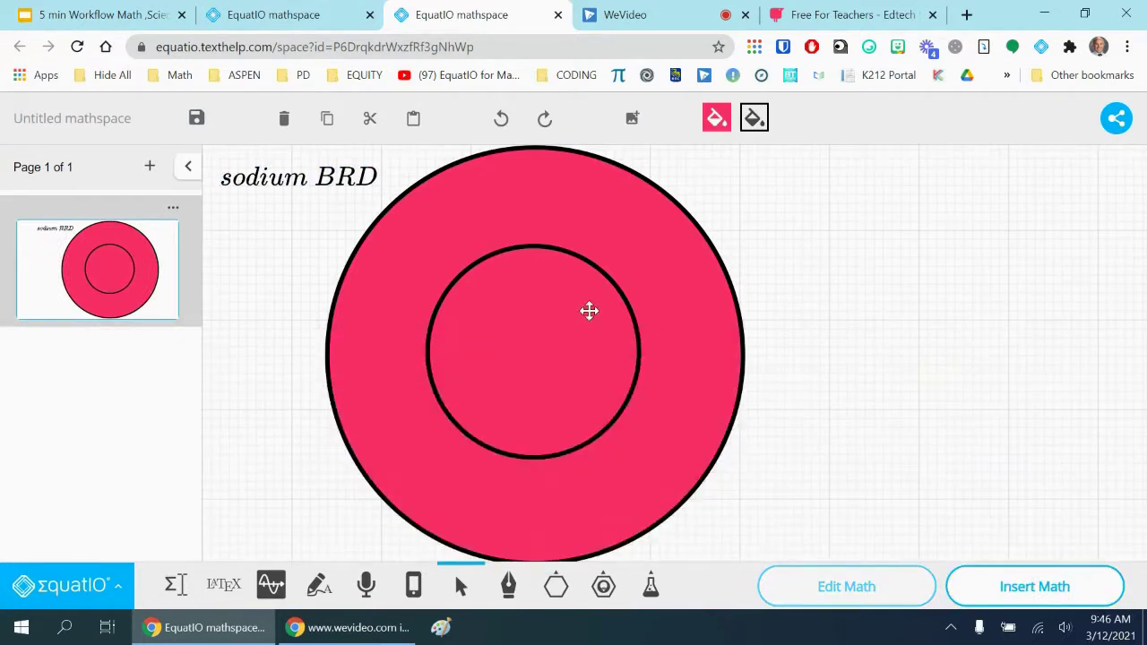
- Draw freehand electrons at the top and bottom of the inner circle and a pair at the top of the outer circle
{"action": "left_click", "coordinate": [508, 587]}
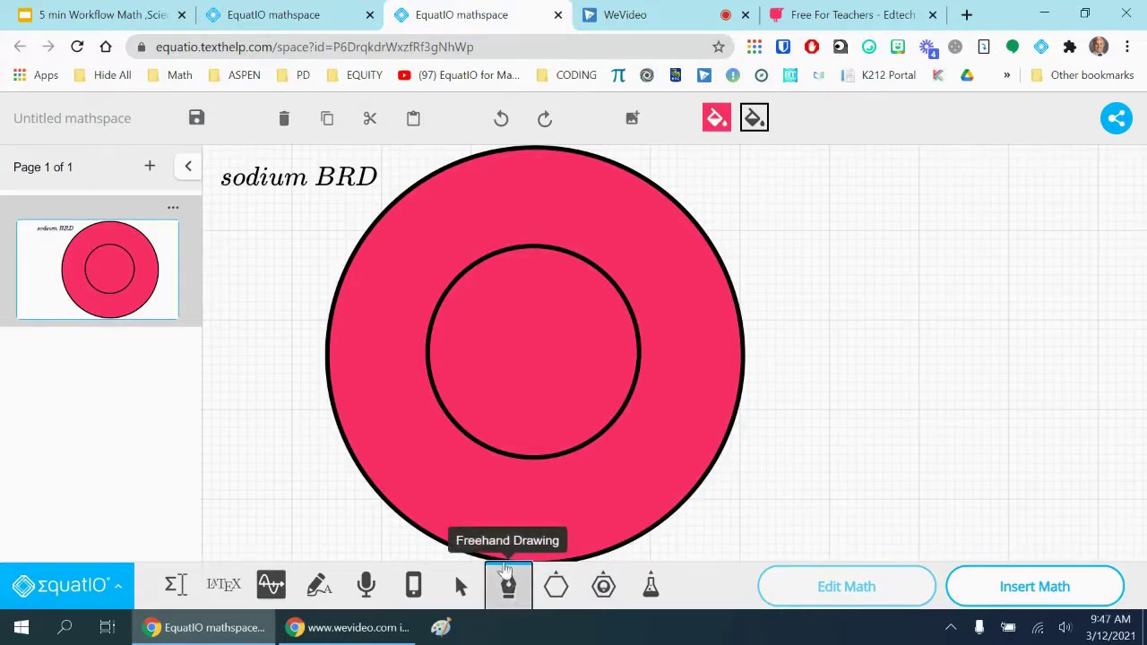
{"action": "left_click_drag", "start_coordinate": [535, 266], "coordinate": [535, 258]}
{"action": "left_click_drag", "start_coordinate": [538, 454], "coordinate": [543, 449]}
{"action": "left_click_drag", "start_coordinate": [513, 154], "coordinate": [502, 155]}
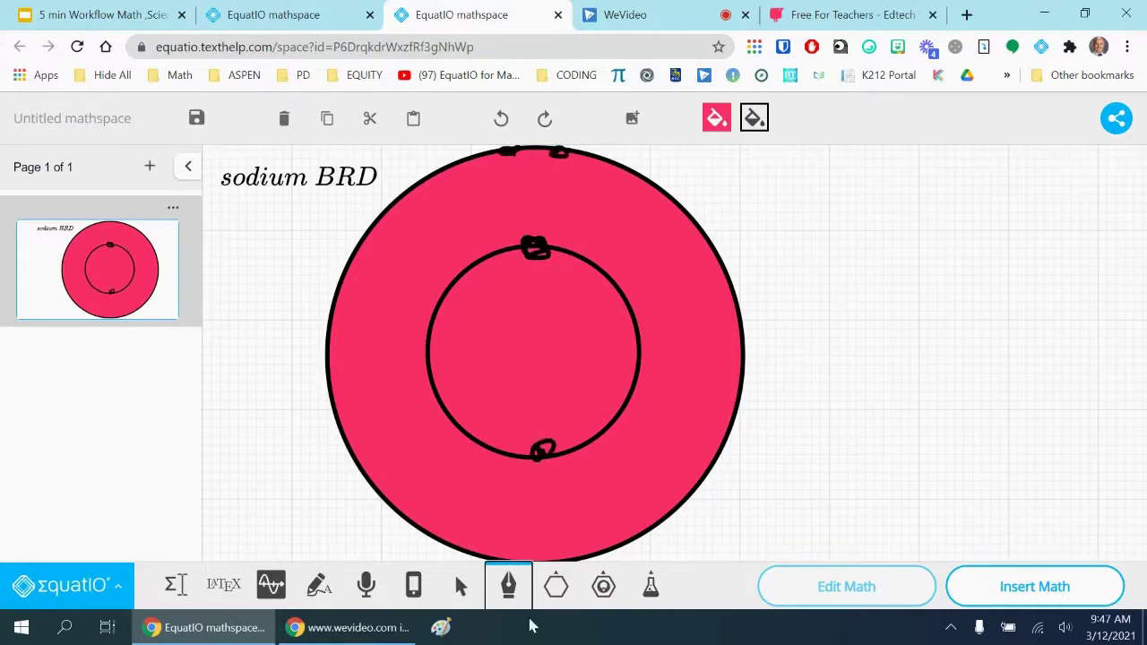
- Generate a shareable mathspace link with the sharing type "Make a copy for each person"
{"action": "left_click", "coordinate": [1115, 127]}
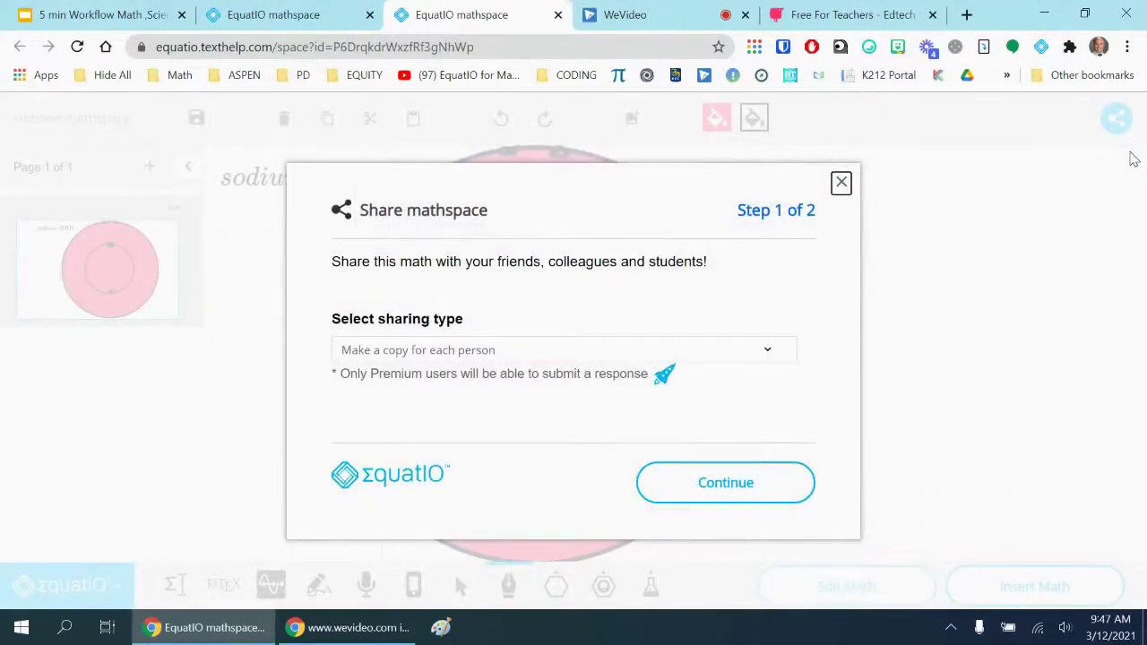
{"action": "left_click", "coordinate": [772, 355]}
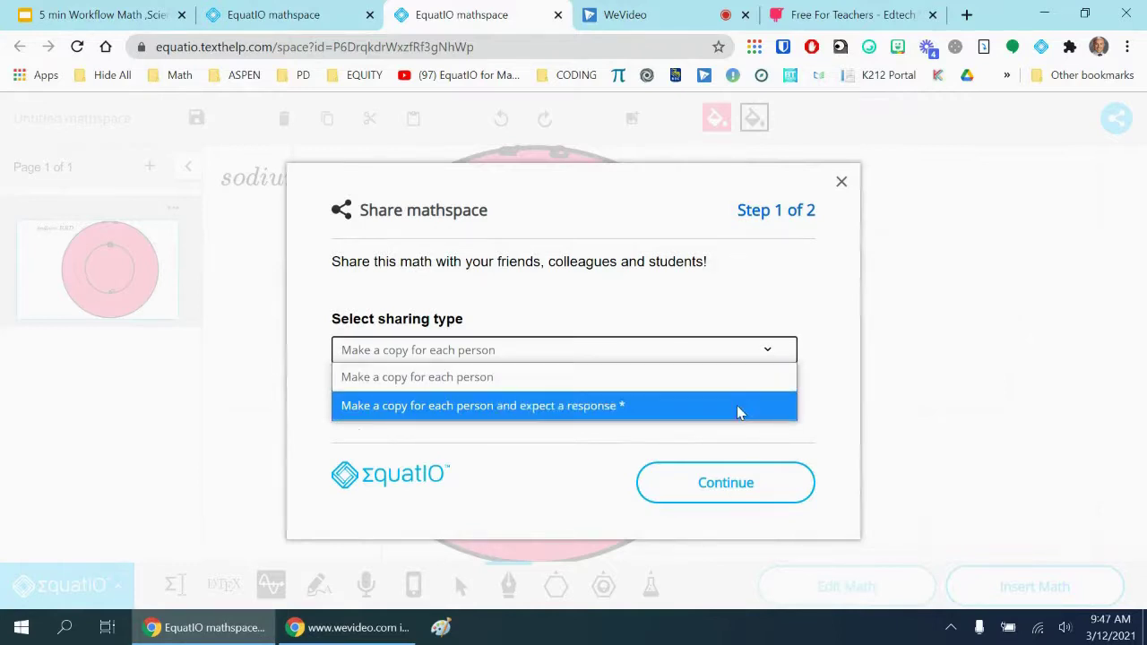
{"action": "left_click", "coordinate": [722, 376]}
{"action": "left_click", "coordinate": [775, 487]}
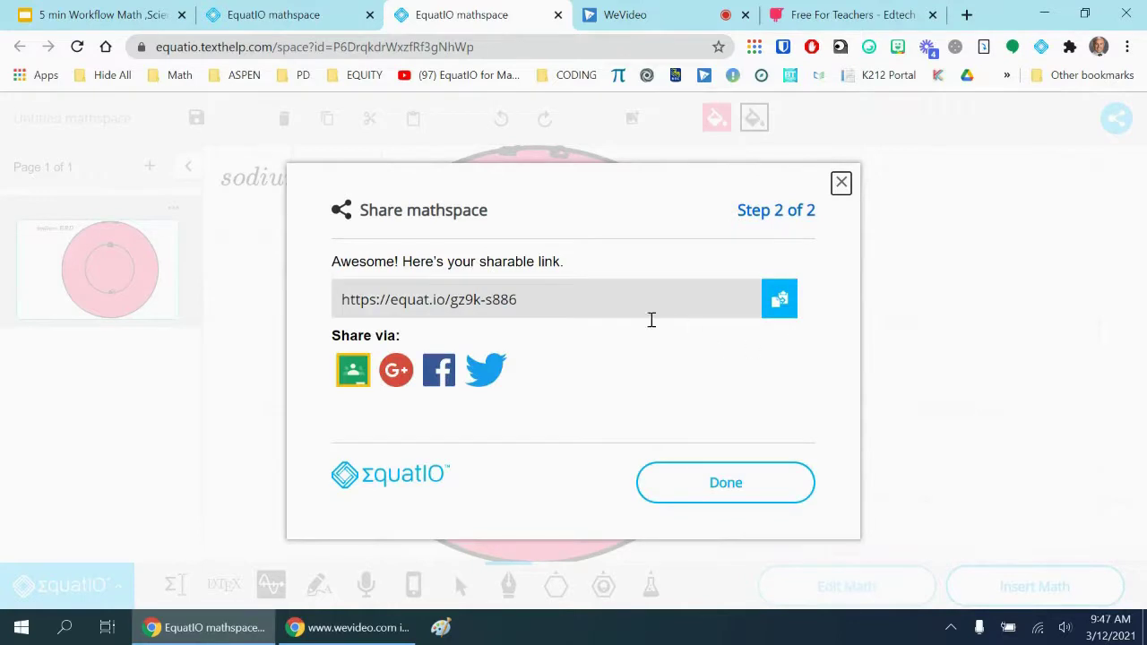
- View the Google Classroom sharing page for the mathspace, close it and return to the shareable link
{"action": "left_click", "coordinate": [351, 375]}
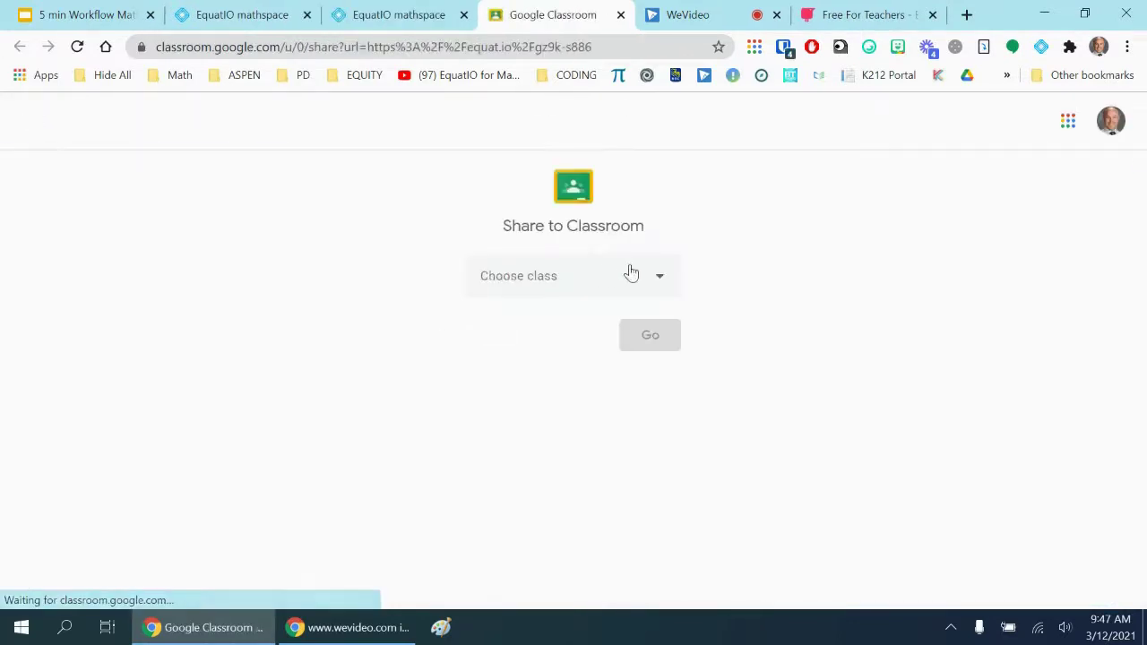
{"action": "left_click", "coordinate": [620, 16]}
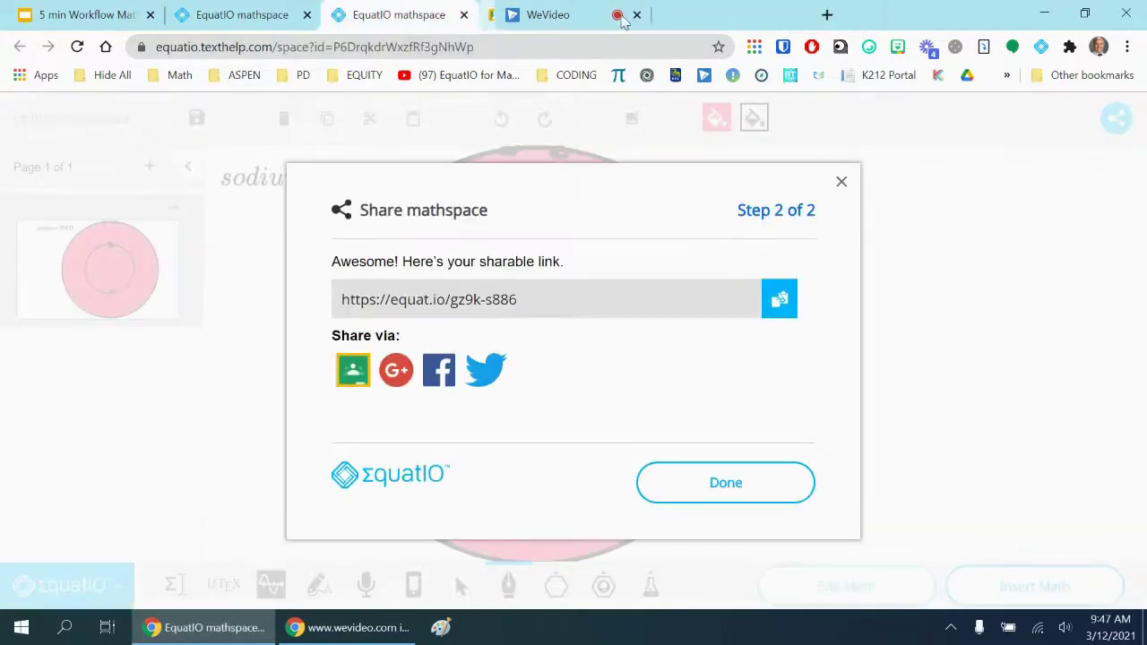
{"action": "left_click", "coordinate": [625, 299]}
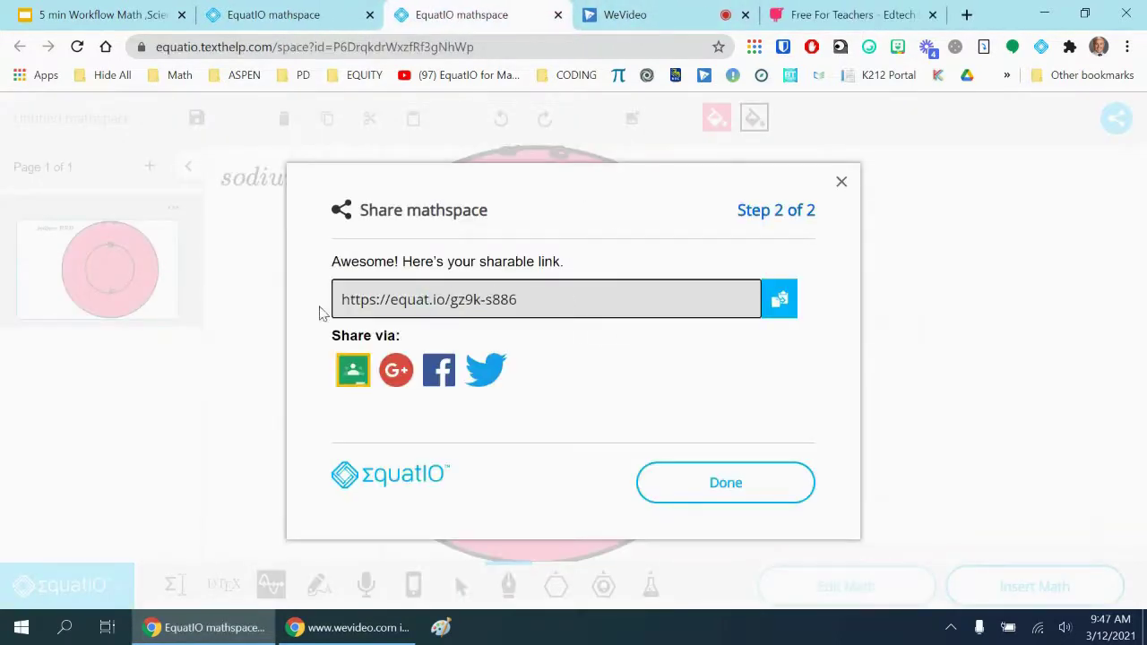
- Highlight the shareable mathspace link and close the share dialog
{"action": "left_click_drag", "start_coordinate": [517, 300], "coordinate": [332, 299]}
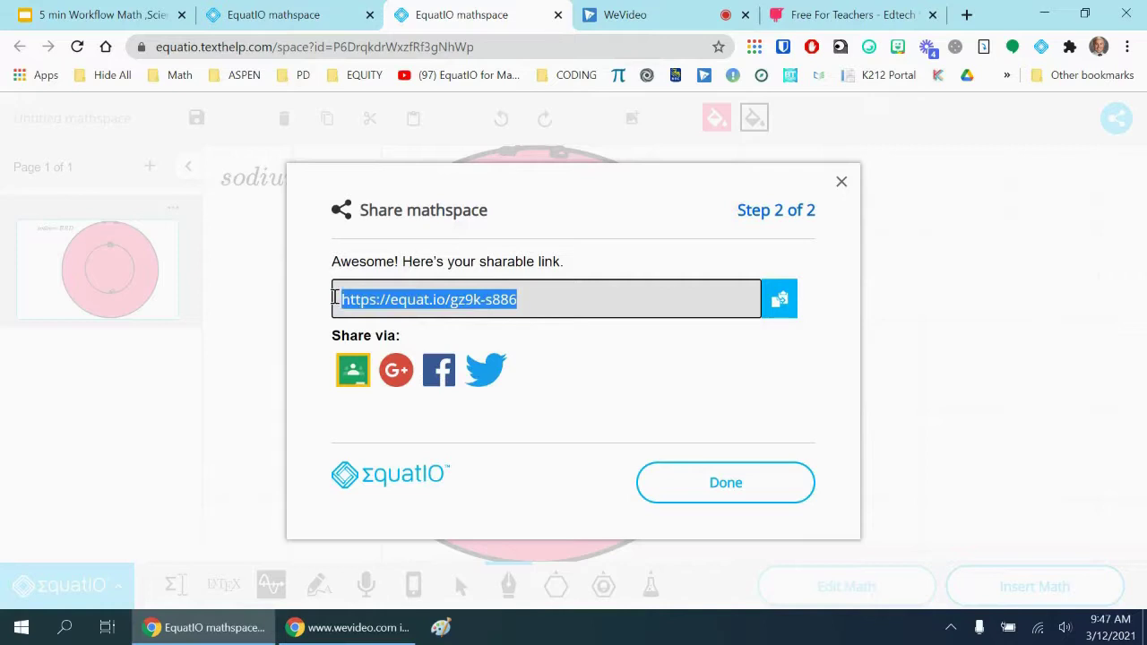
{"action": "left_click", "coordinate": [788, 481]}
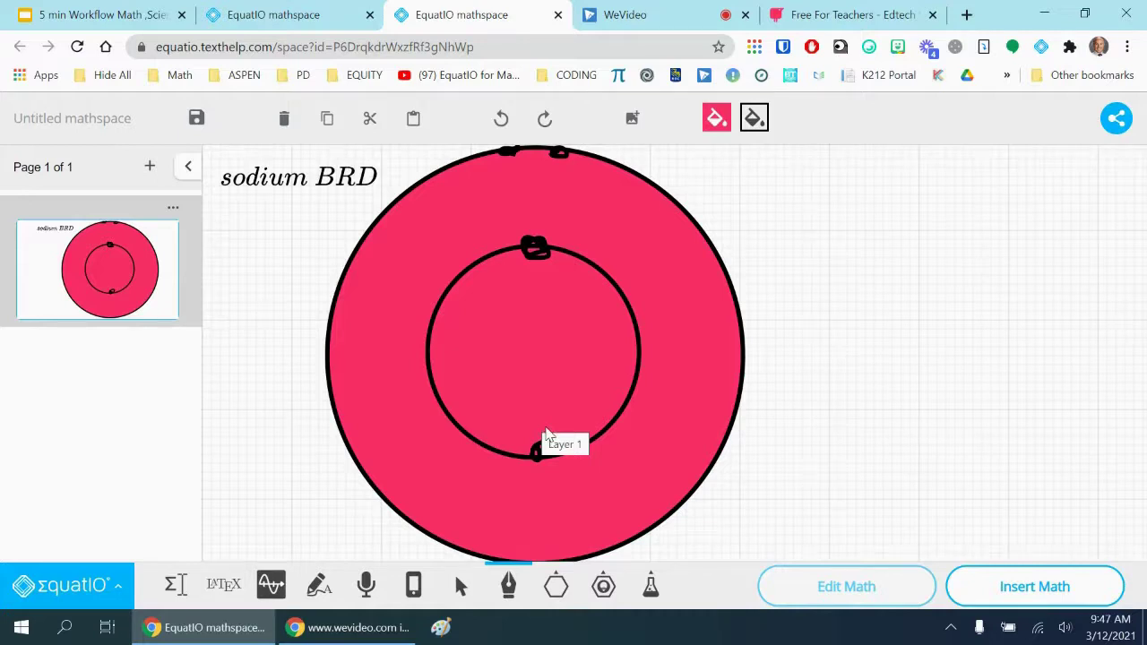
- Show the periodic table over the mathspace, shrink its window and move it beside the sodium diagram
{"action": "left_click", "coordinate": [655, 595]}
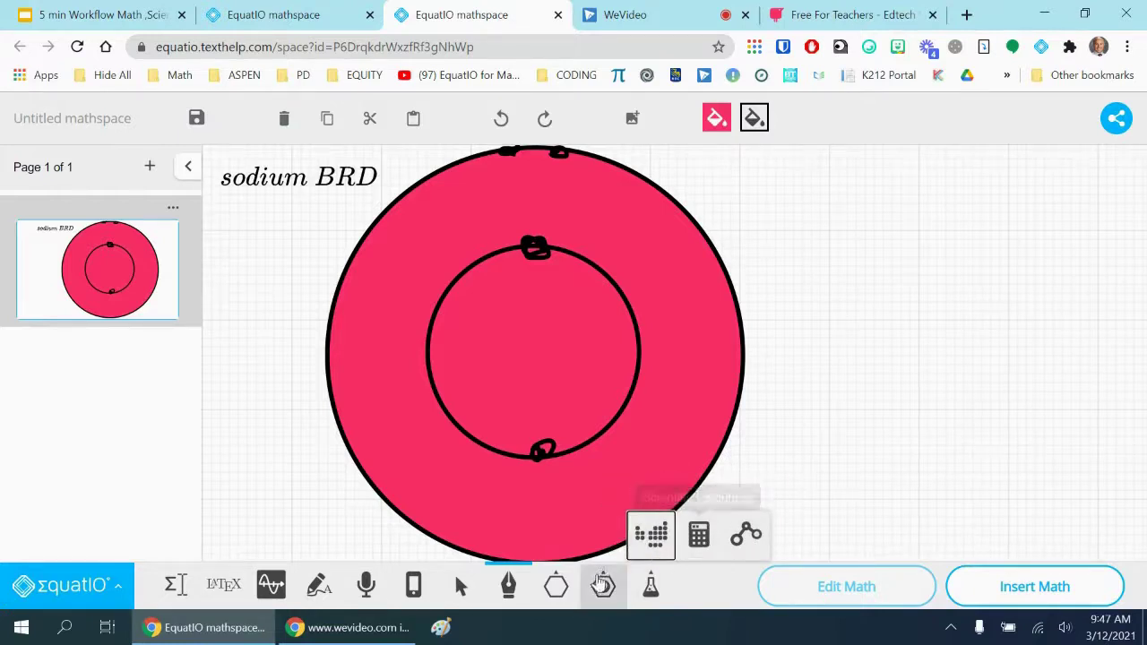
{"action": "left_click", "coordinate": [651, 536]}
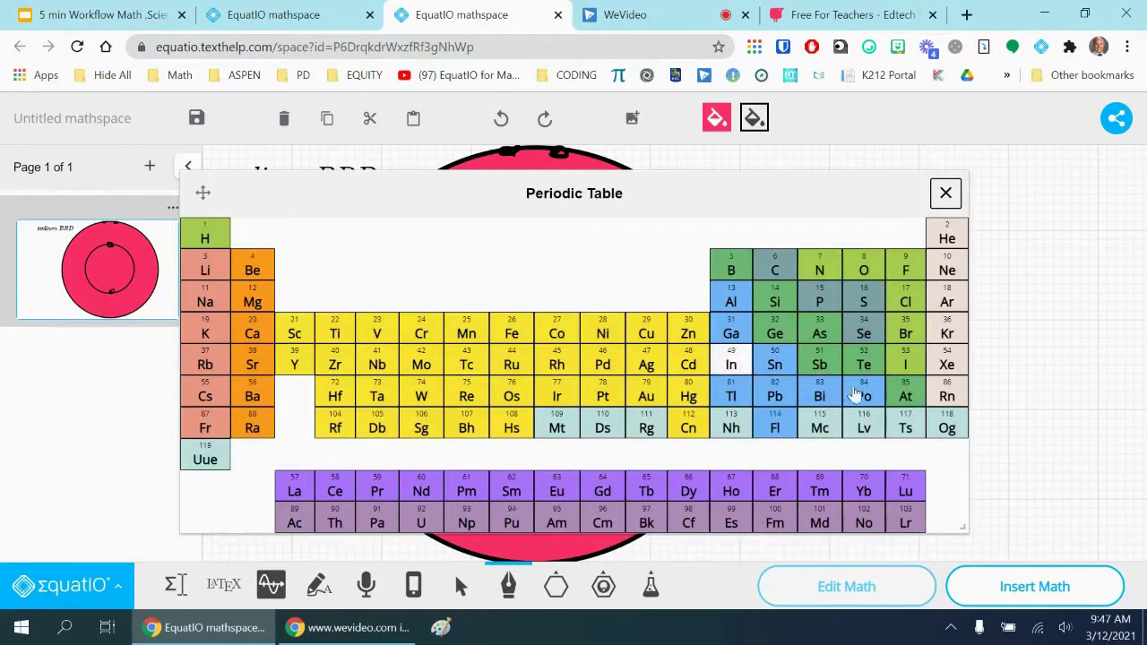
{"action": "left_click_drag", "start_coordinate": [957, 529], "coordinate": [668, 390]}
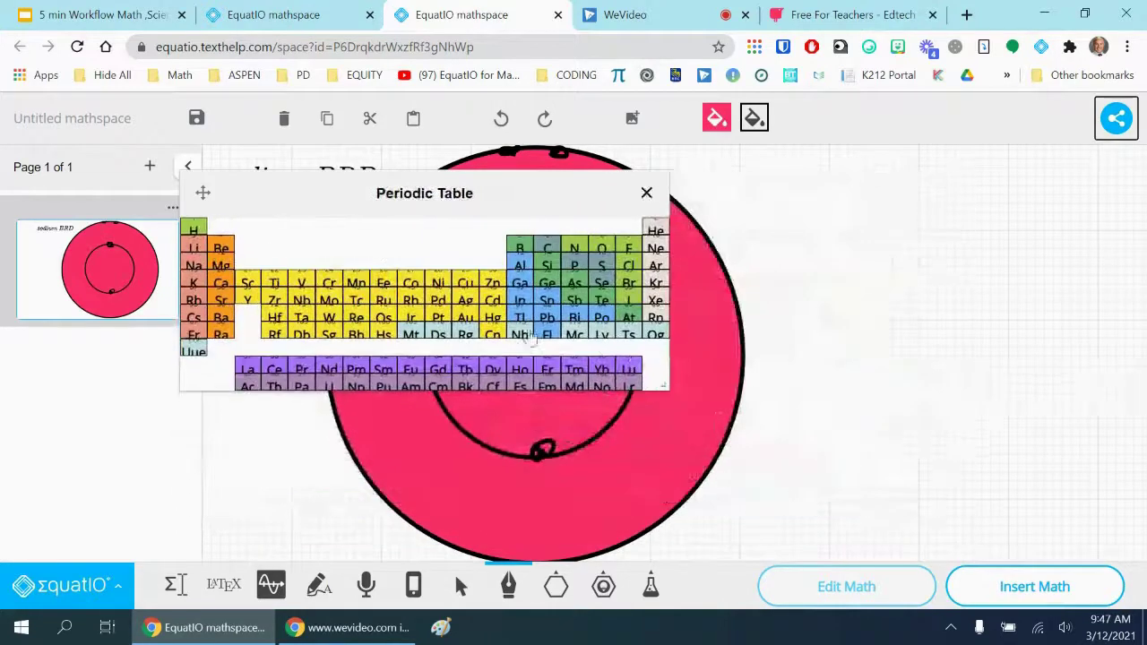
{"action": "left_click_drag", "start_coordinate": [336, 199], "coordinate": [813, 192]}
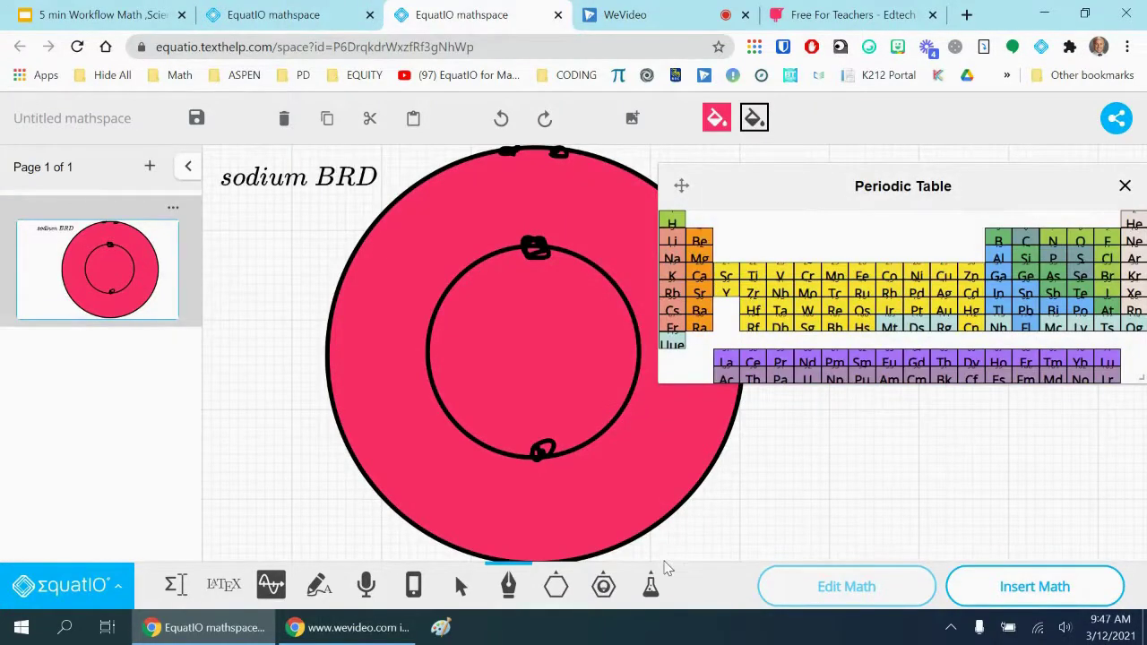
- Show the scientific calculator, shrink its window and place it below the periodic table
{"action": "left_click", "coordinate": [653, 591]}
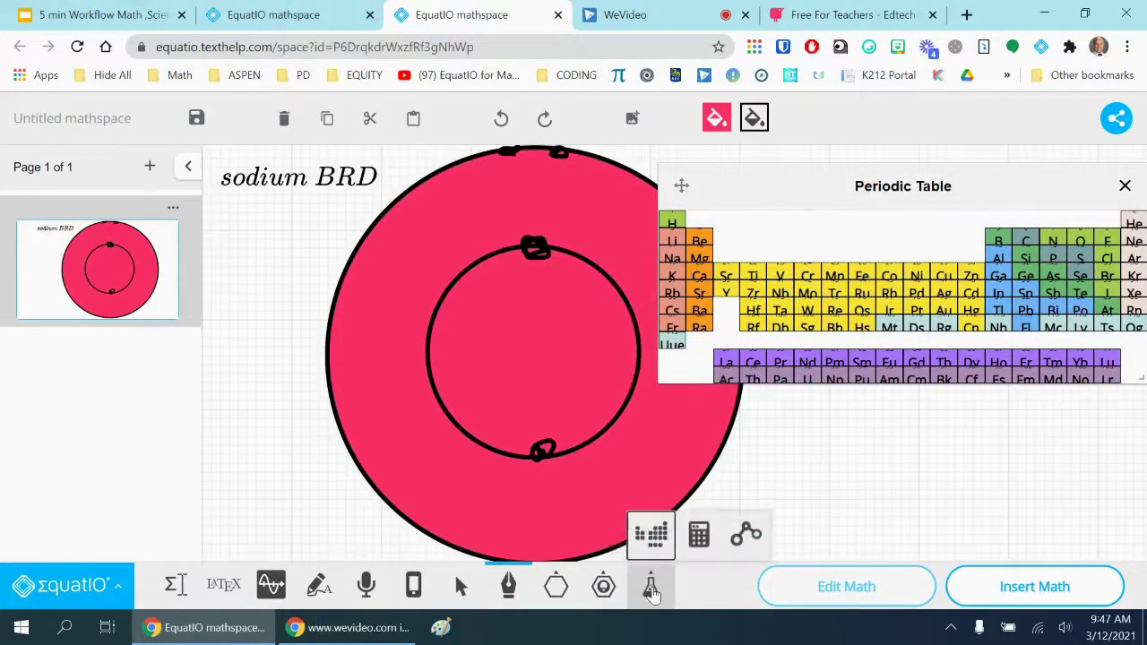
{"action": "left_click", "coordinate": [698, 536]}
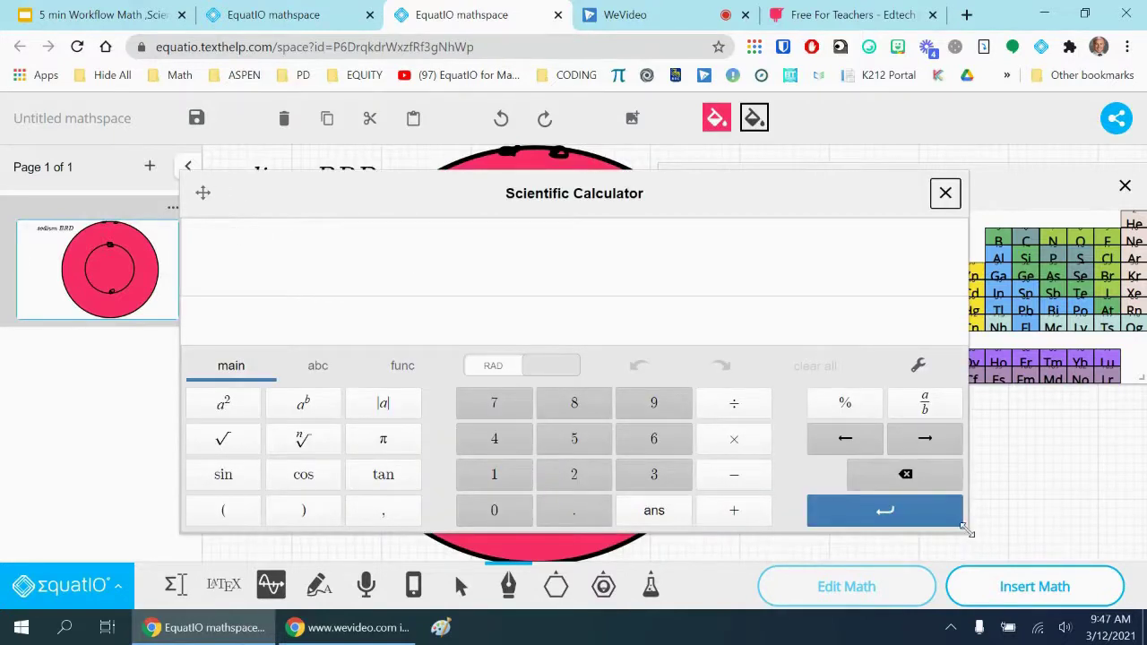
{"action": "left_click_drag", "start_coordinate": [966, 529], "coordinate": [481, 408]}
{"action": "left_click_drag", "start_coordinate": [304, 206], "coordinate": [940, 418]}
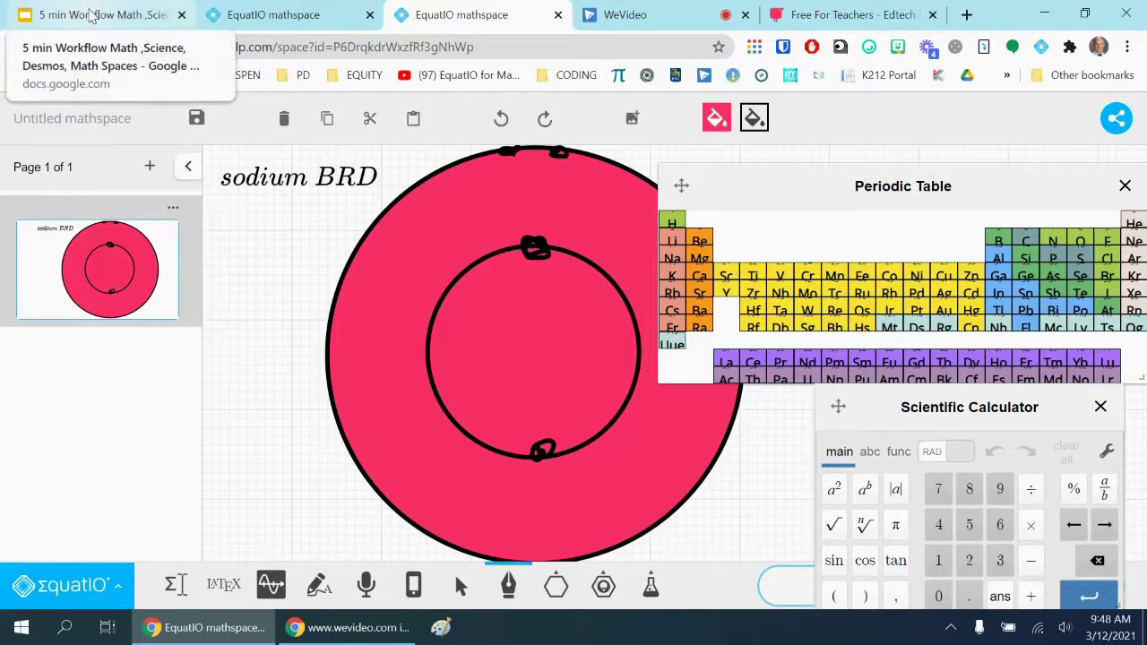
- Create a new Google Docs document with doc.new in place of the EquatIO dashboard and turn on the EquatIO toolbar in it
{"action": "left_click", "coordinate": [90, 14]}
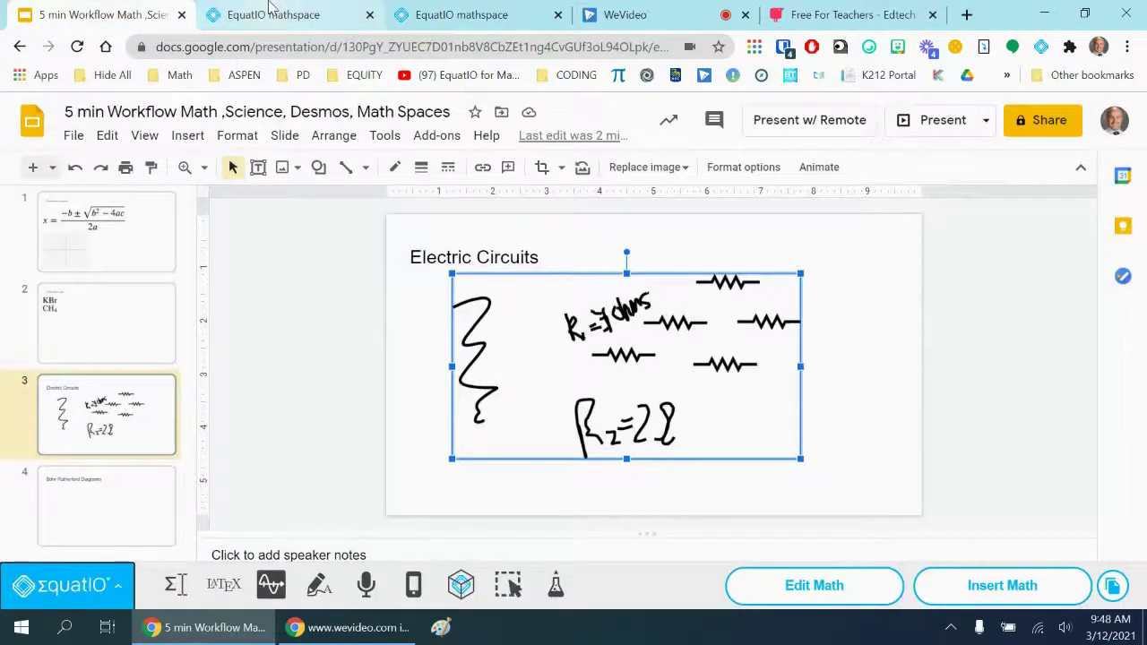
{"action": "left_click", "coordinate": [269, 14]}
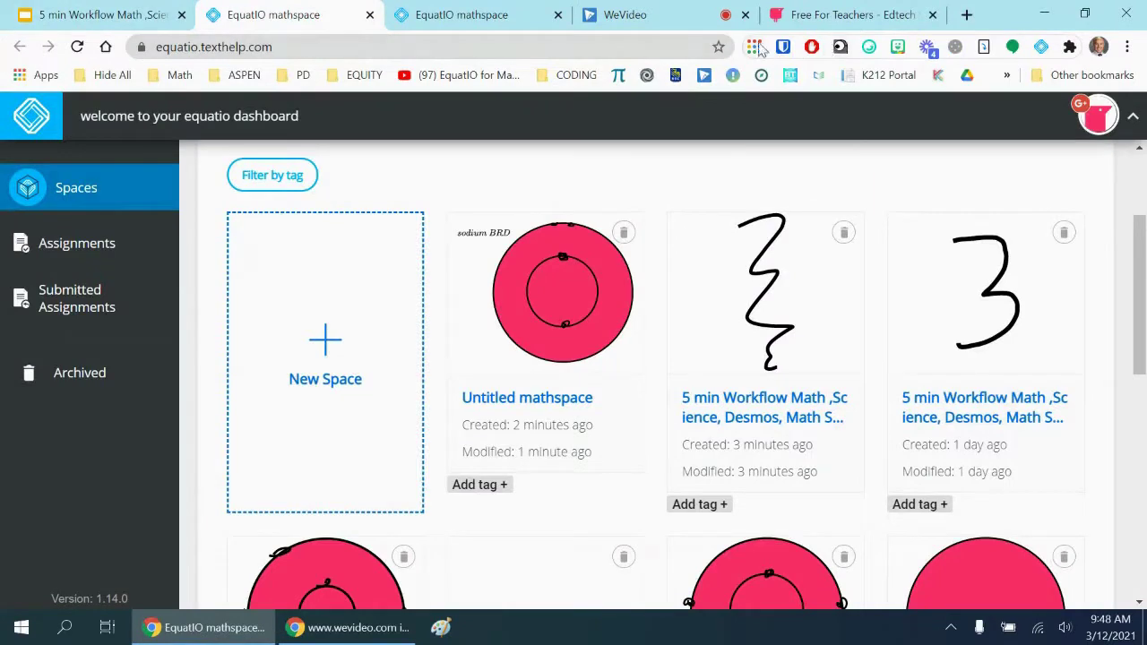
{"action": "left_click", "coordinate": [526, 54]}
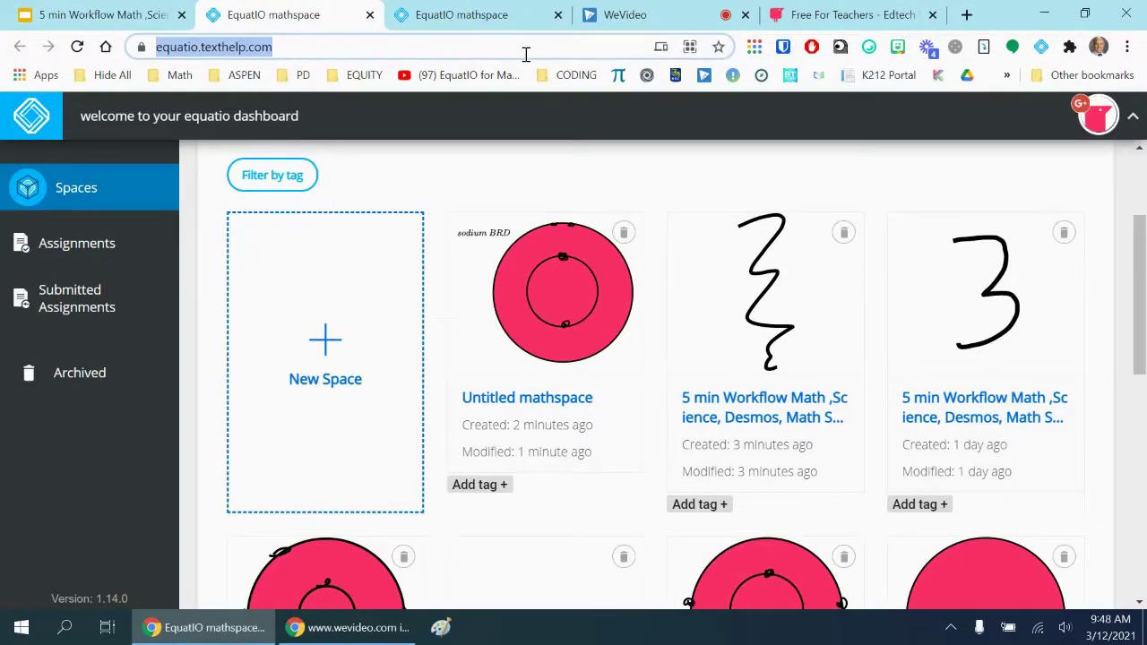
{"action": "type", "text": "doc.new"}
{"action": "key", "text": "Return"}
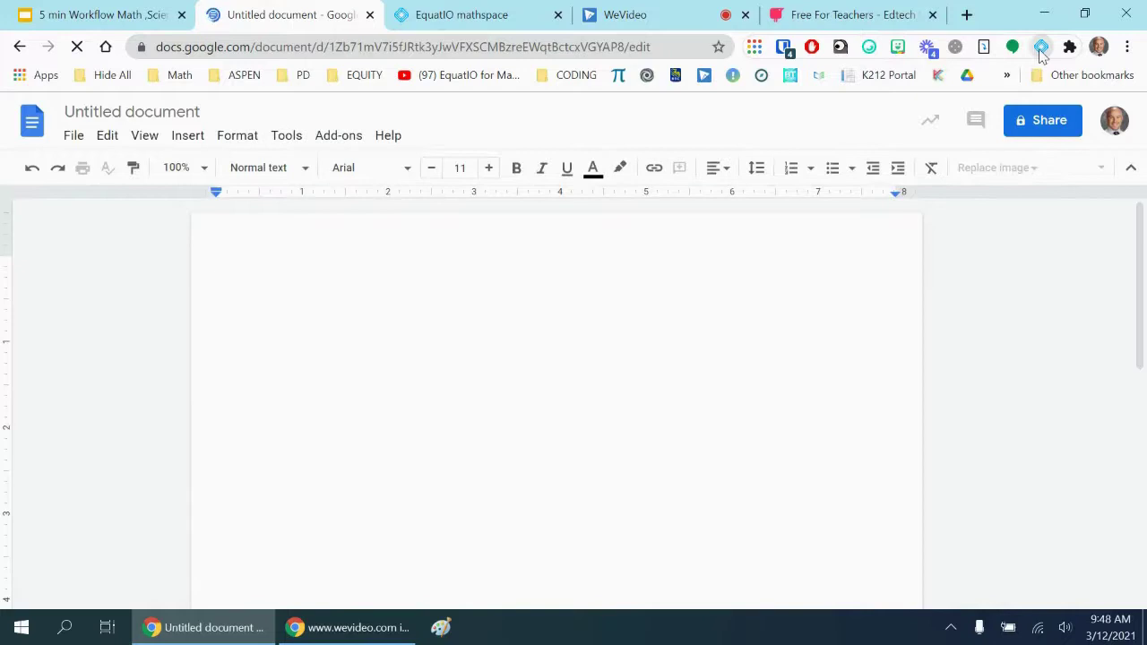
{"action": "left_click", "coordinate": [1041, 49]}
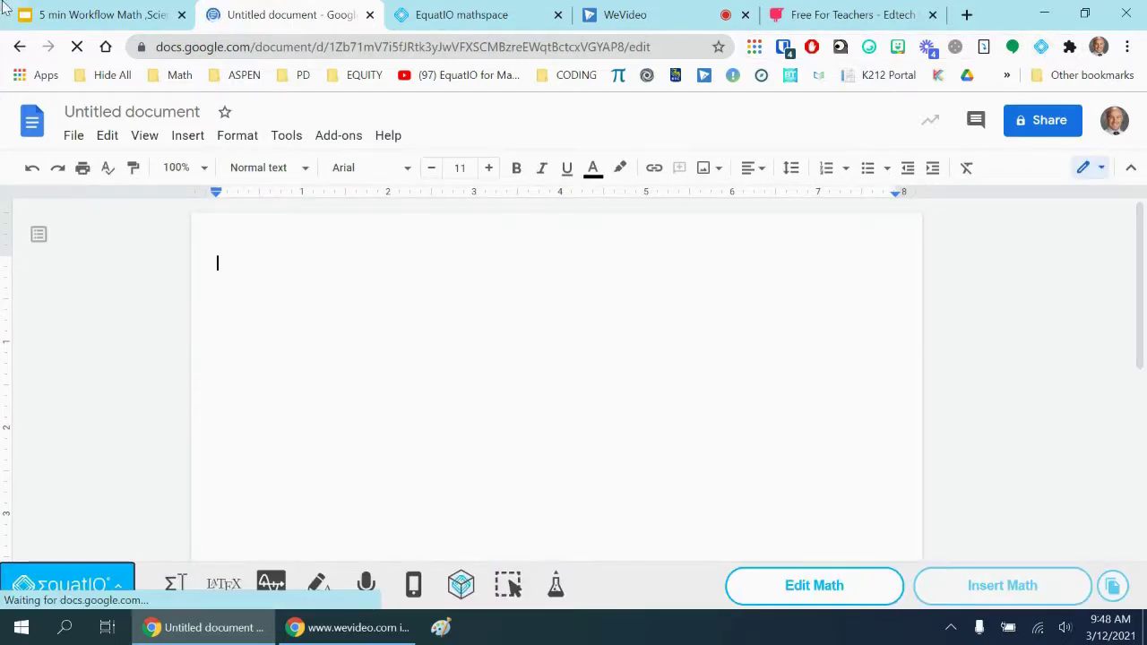
{"action": "left_click", "coordinate": [125, 14]}
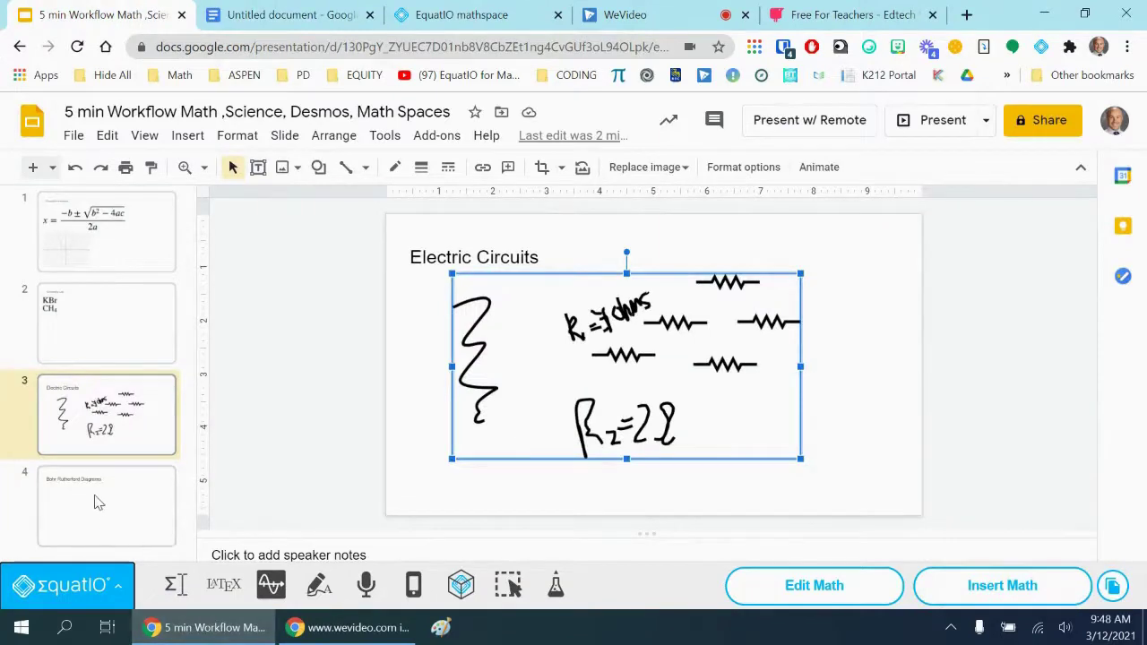
{"action": "left_click", "coordinate": [269, 16]}
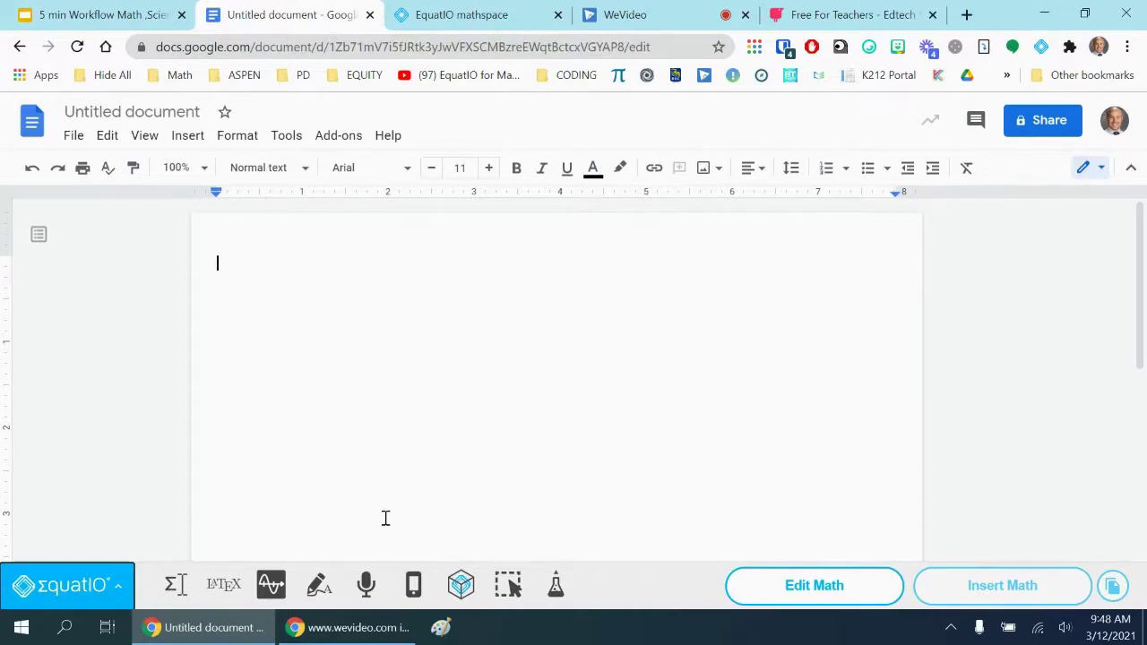
- Start a mathspace from the untitled document and draw a triangular based pyramid on its canvas
{"action": "left_click", "coordinate": [820, 588]}
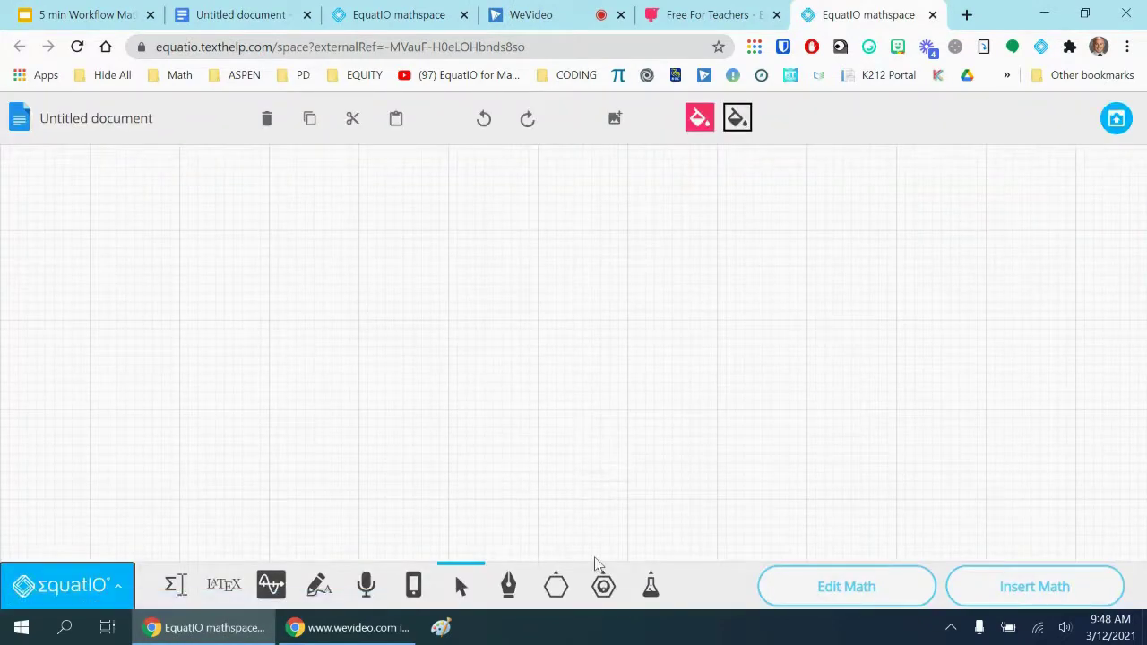
{"action": "left_click", "coordinate": [555, 578]}
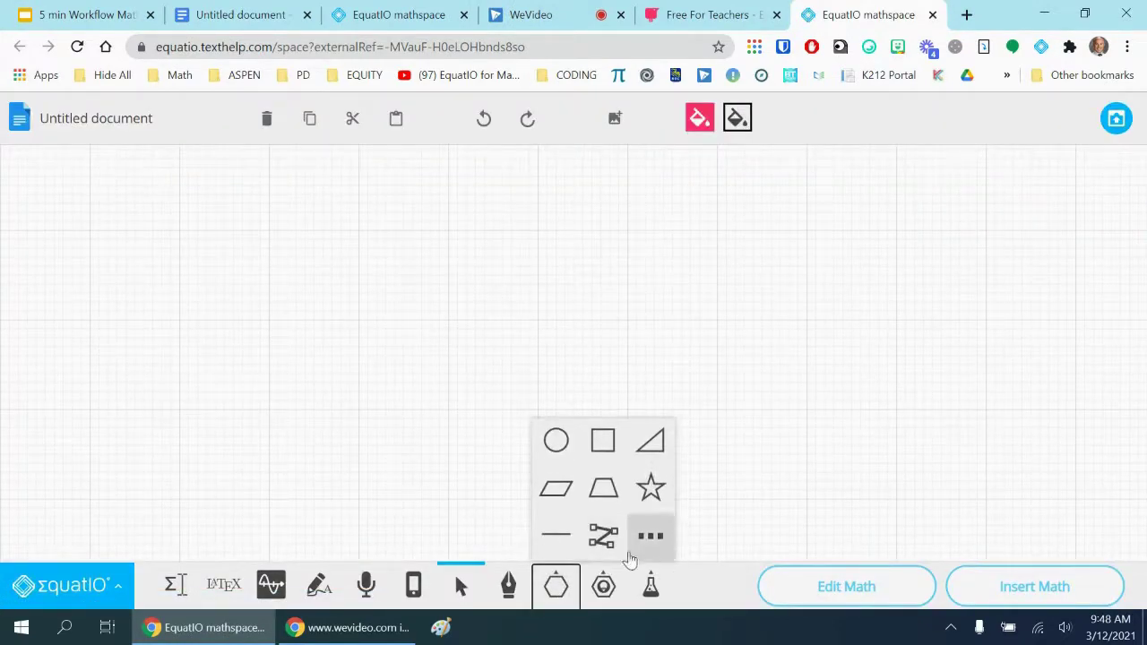
{"action": "left_click", "coordinate": [649, 536]}
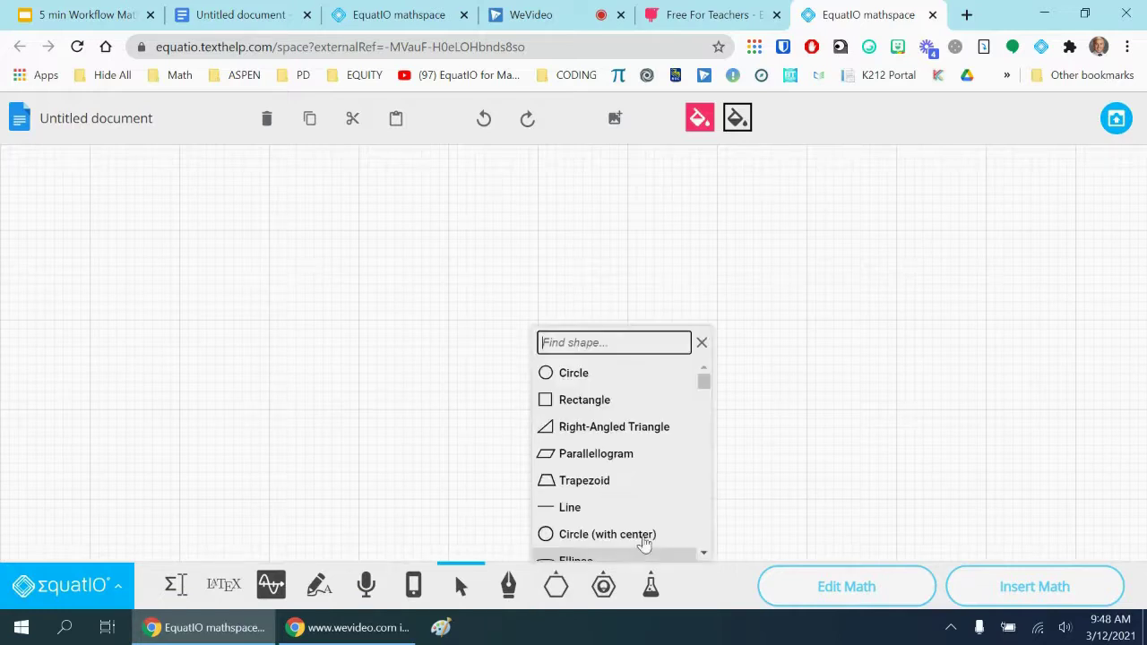
{"action": "scroll", "coordinate": [618, 430], "scroll_direction": "down", "scroll_amount": 2}
{"action": "scroll", "coordinate": [608, 438], "scroll_direction": "down", "scroll_amount": 4}
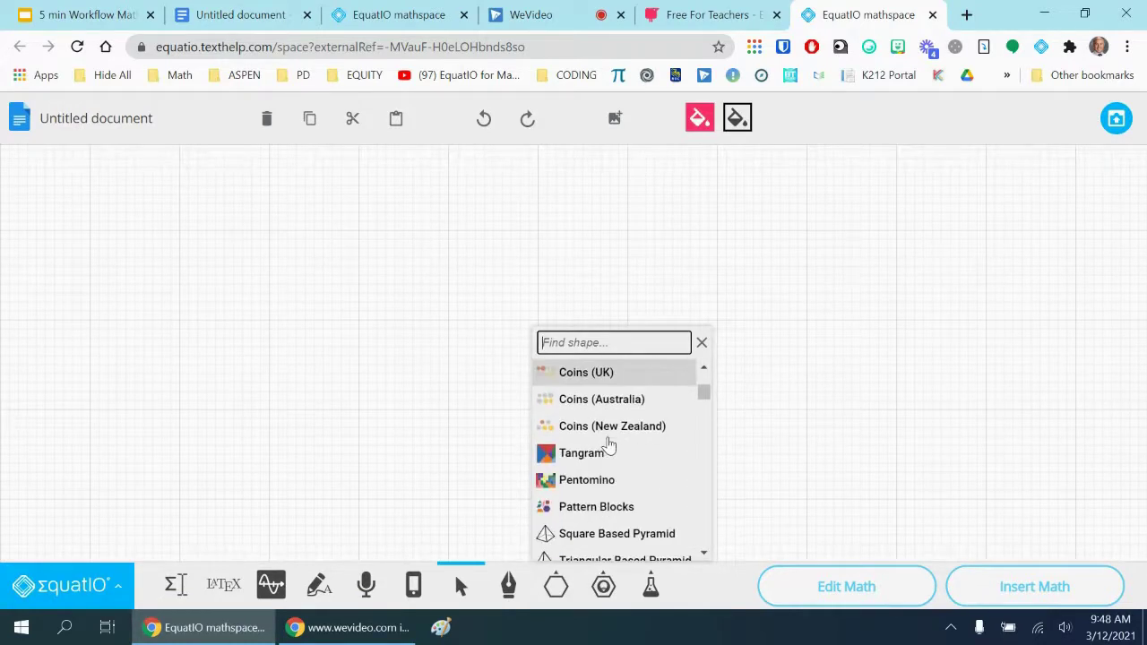
{"action": "left_click", "coordinate": [597, 381]}
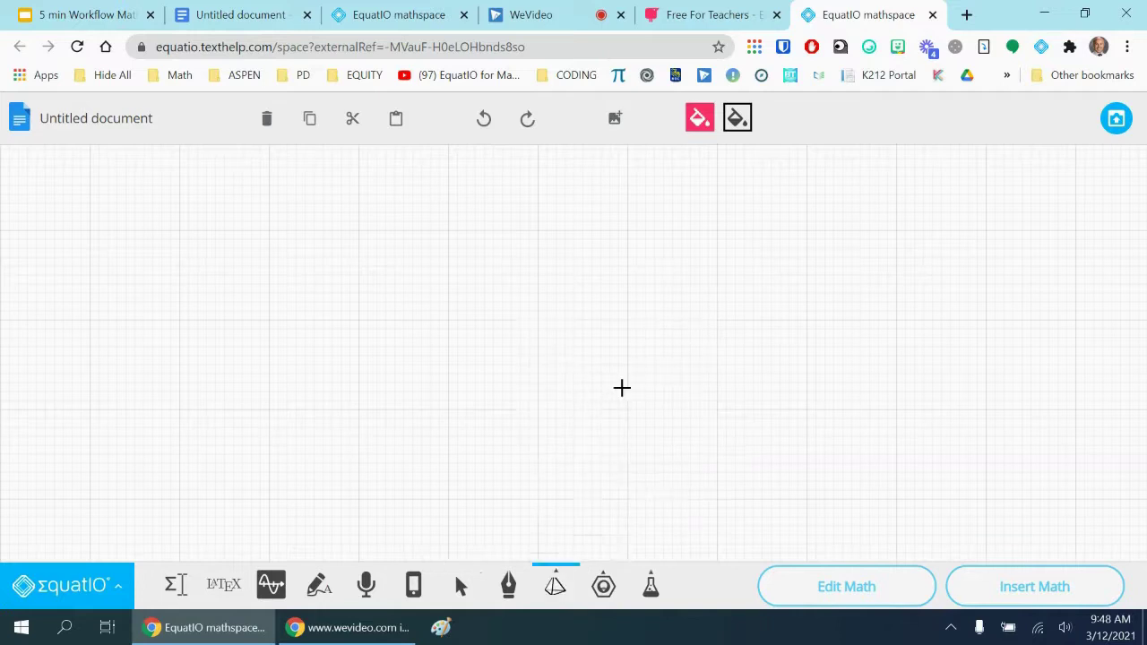
{"action": "mouse_move", "coordinate": [348, 241]}
{"action": "left_mouse_down"}
{"action": "mouse_move", "coordinate": [400, 303]}
{"action": "mouse_move", "coordinate": [604, 420]}
{"action": "left_mouse_up"}
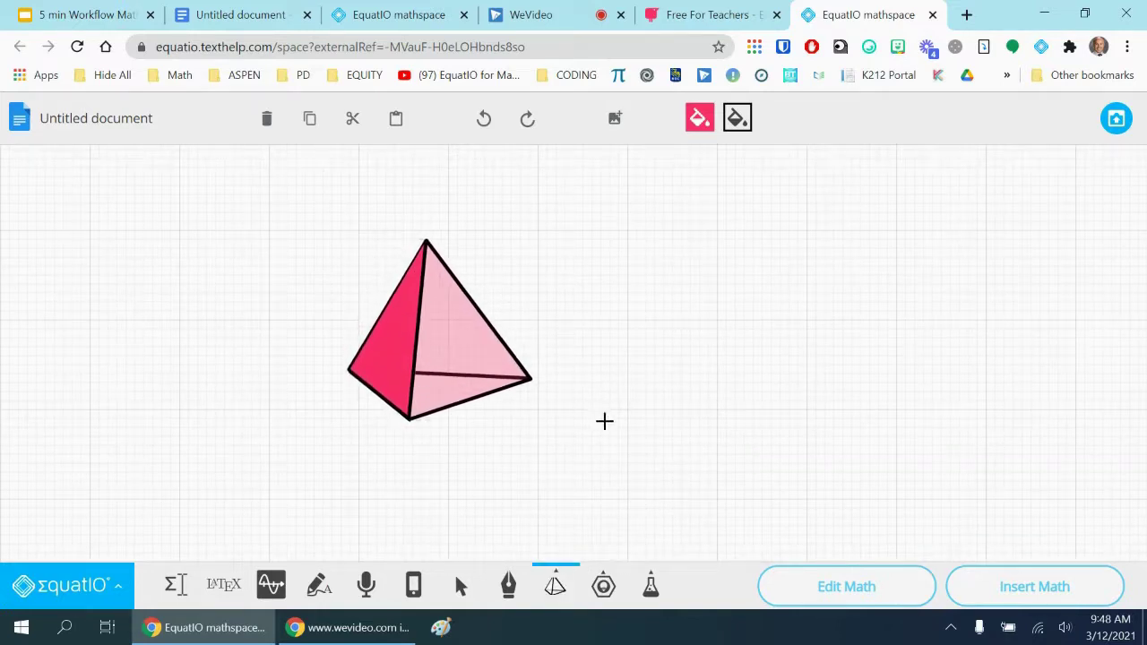
{"action": "left_click", "coordinate": [649, 412]}
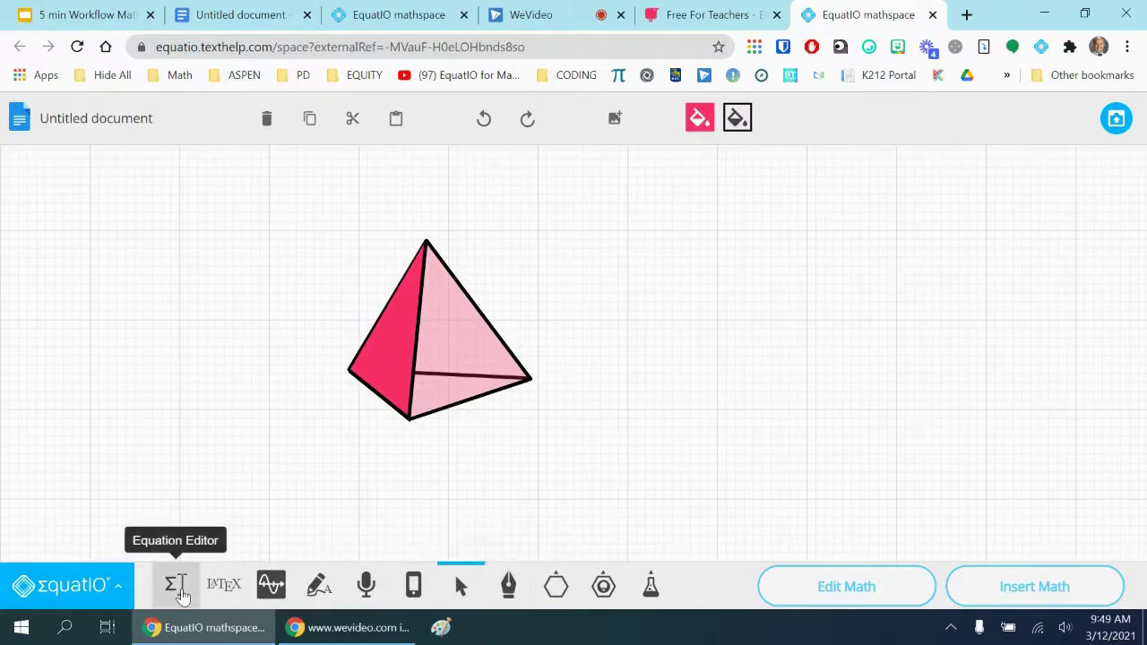
- Handwrite "SA =" beside the pyramid and insert the mathspace drawing into the document
{"action": "left_click", "coordinate": [508, 587]}
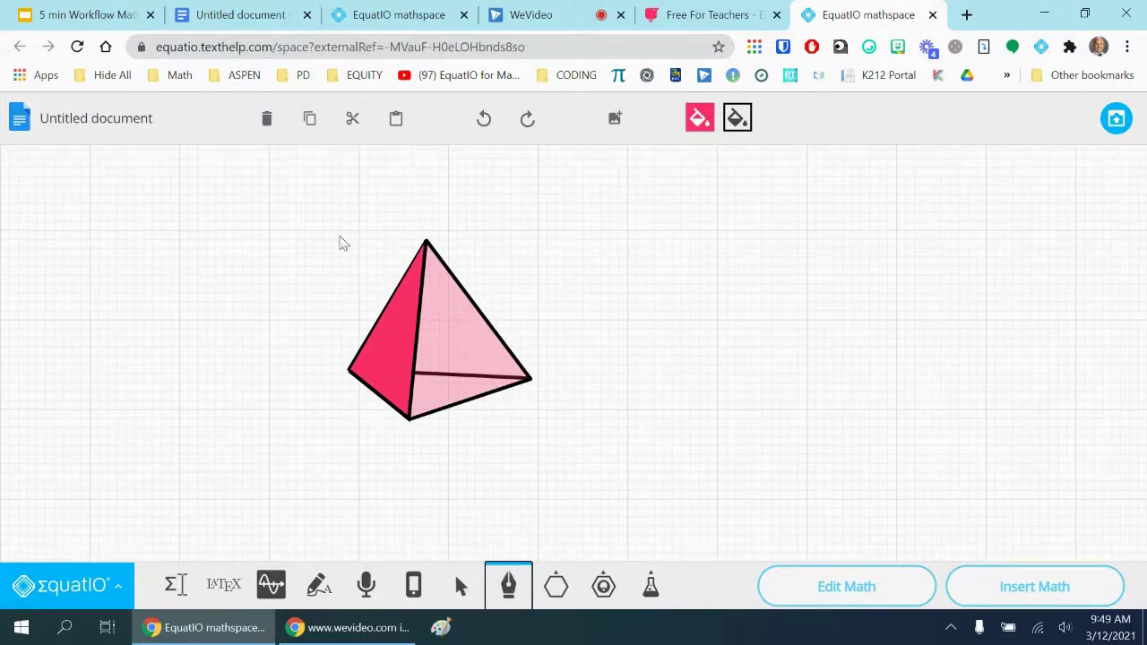
{"action": "mouse_move", "coordinate": [631, 230]}
{"action": "left_mouse_down"}
{"action": "mouse_move", "coordinate": [593, 246]}
{"action": "mouse_move", "coordinate": [588, 274]}
{"action": "mouse_move", "coordinate": [642, 224]}
{"action": "mouse_move", "coordinate": [677, 272]}
{"action": "mouse_move", "coordinate": [672, 251]}
{"action": "mouse_move", "coordinate": [712, 230]}
{"action": "left_mouse_up"}
{"action": "left_click_drag", "start_coordinate": [689, 250], "coordinate": [712, 242]}
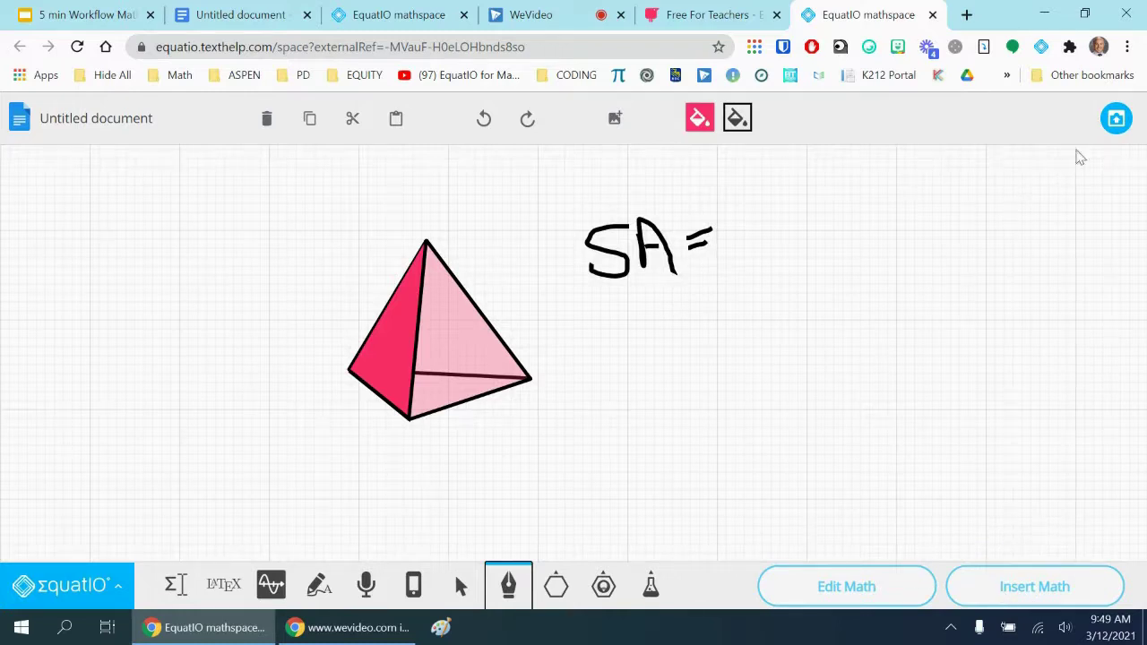
{"action": "key", "text": "ctrl+w"}
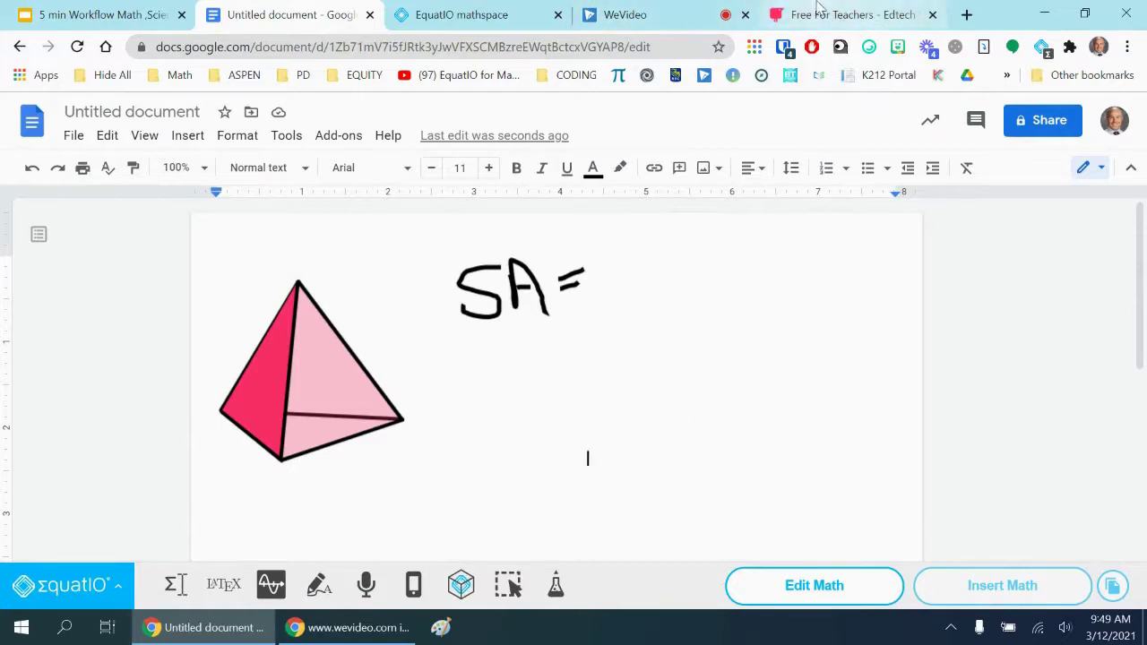
- Create a new Google Form with form.new in place of the Free For Teachers page
{"action": "left_click", "coordinate": [859, 15]}
{"action": "left_click", "coordinate": [651, 47]}
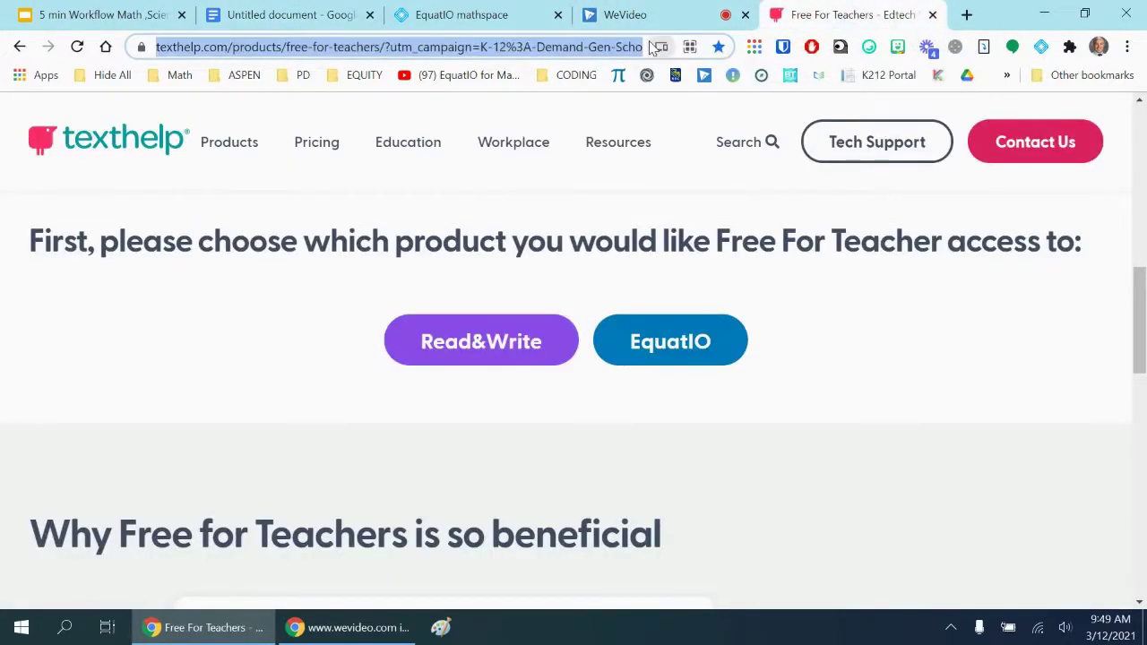
{"action": "type", "text": "form.new"}
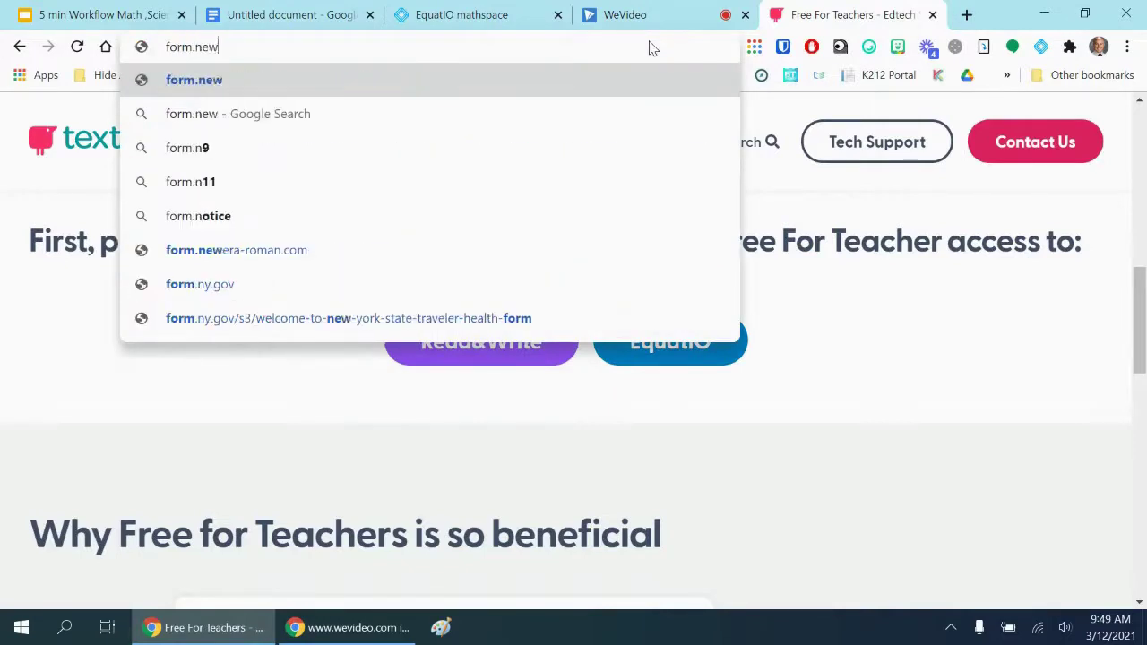
{"action": "key", "text": "Return"}
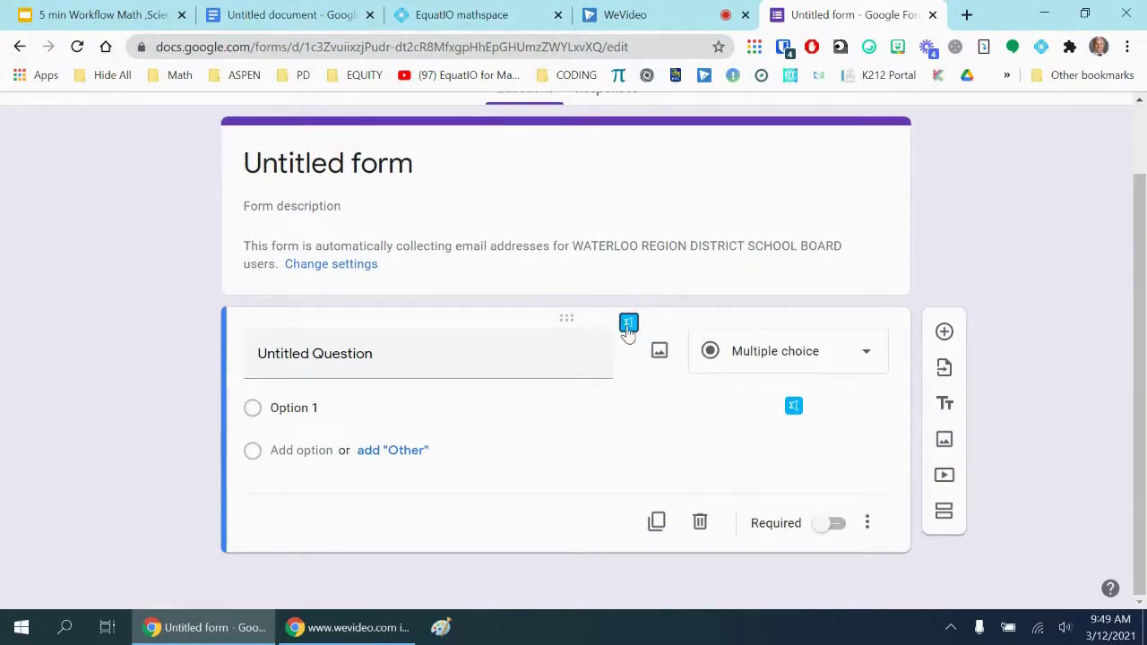
- Insert the ethane formula C2H6 as math in the form's untitled multiple choice question
{"action": "left_click", "coordinate": [628, 327]}
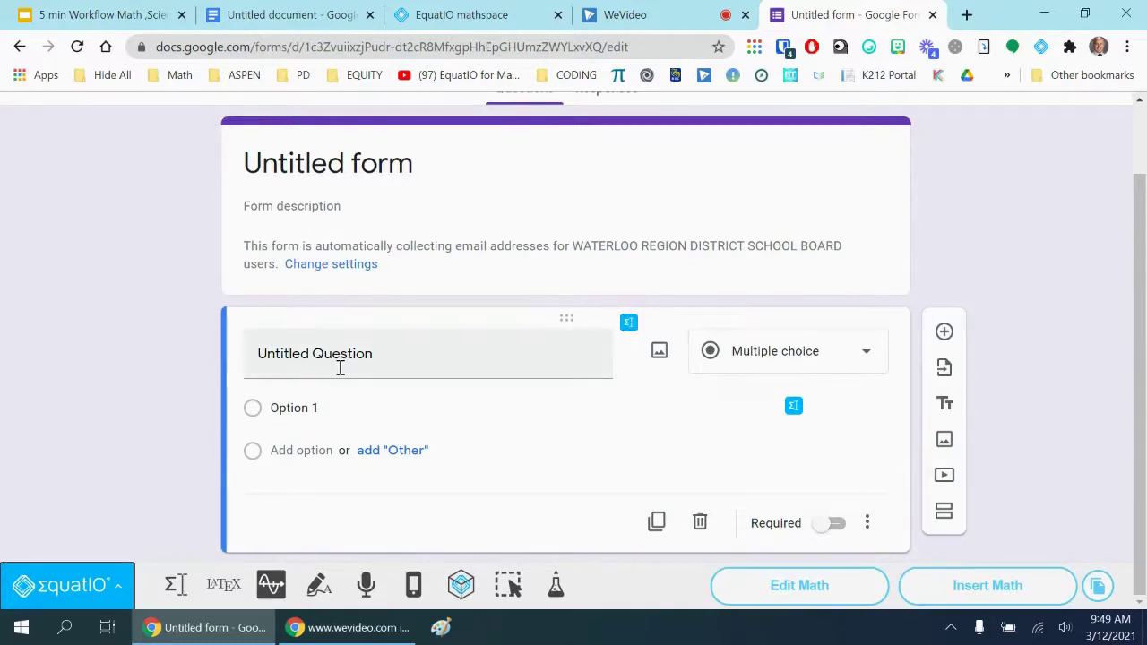
{"action": "left_click", "coordinate": [176, 584]}
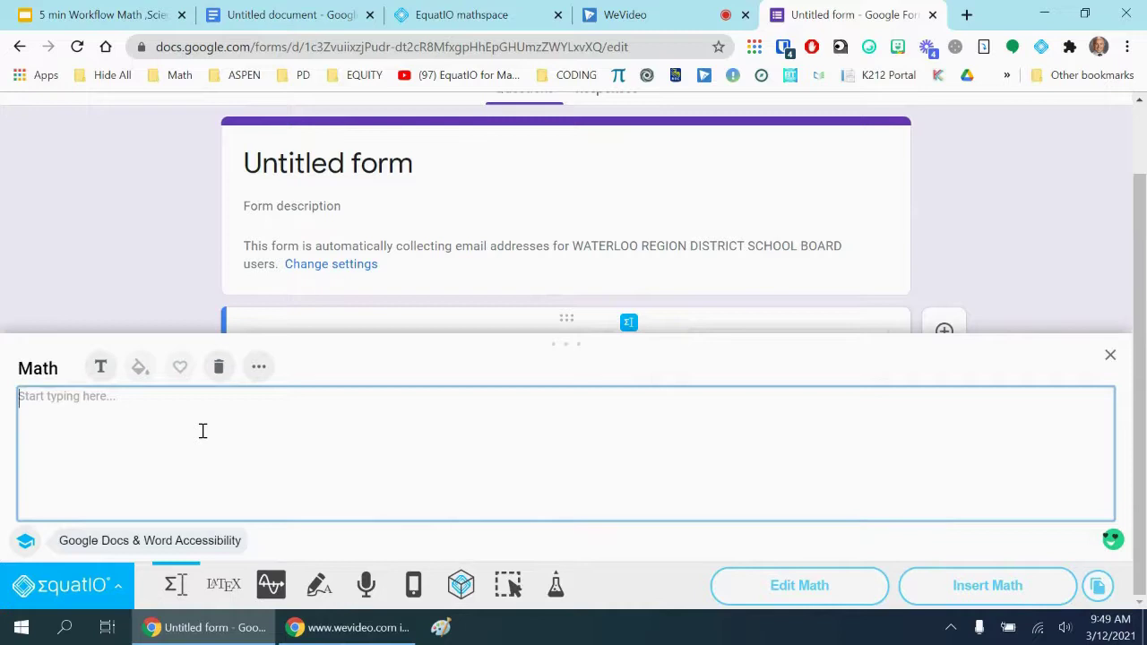
{"action": "type", "text": "eth"}
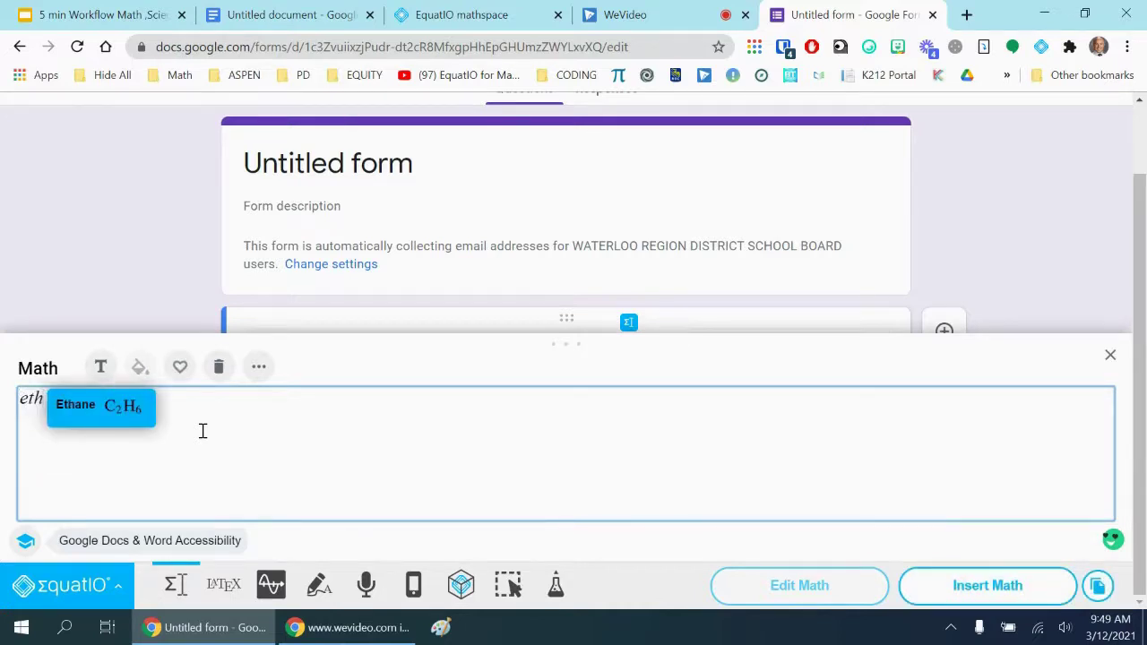
{"action": "left_click", "coordinate": [146, 416]}
{"action": "left_click", "coordinate": [929, 593]}
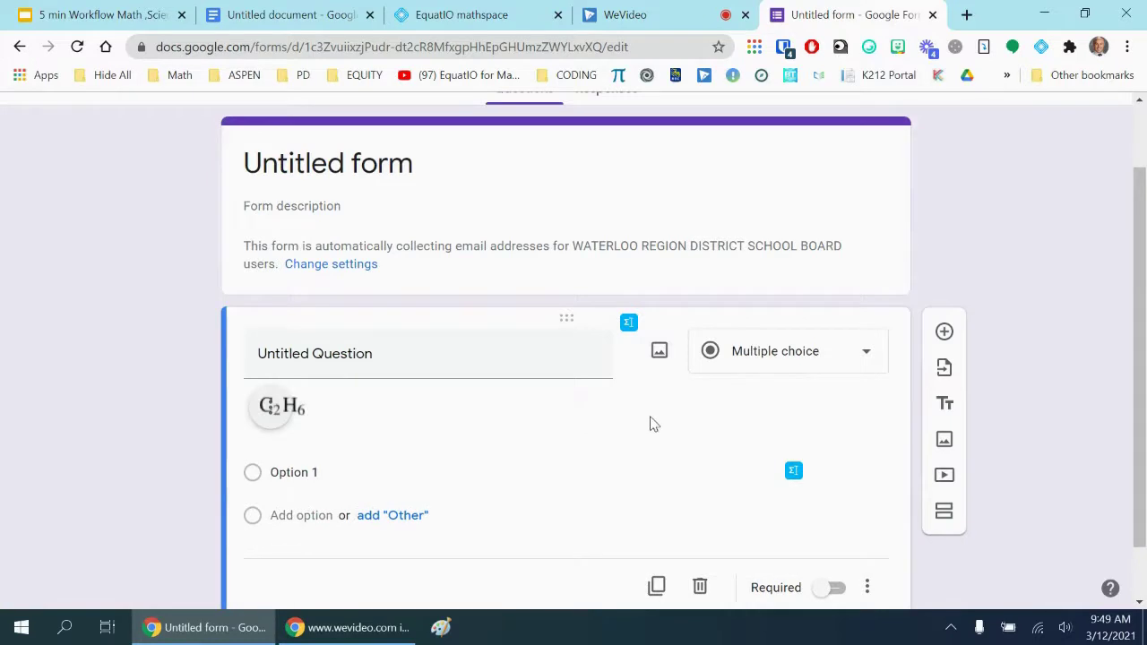
- Build a nuclear notation for Ts in the math editor, with 45 as the upper number and 56 as the lower number
{"action": "scroll", "coordinate": [627, 412], "scroll_direction": "down", "scroll_amount": 1}
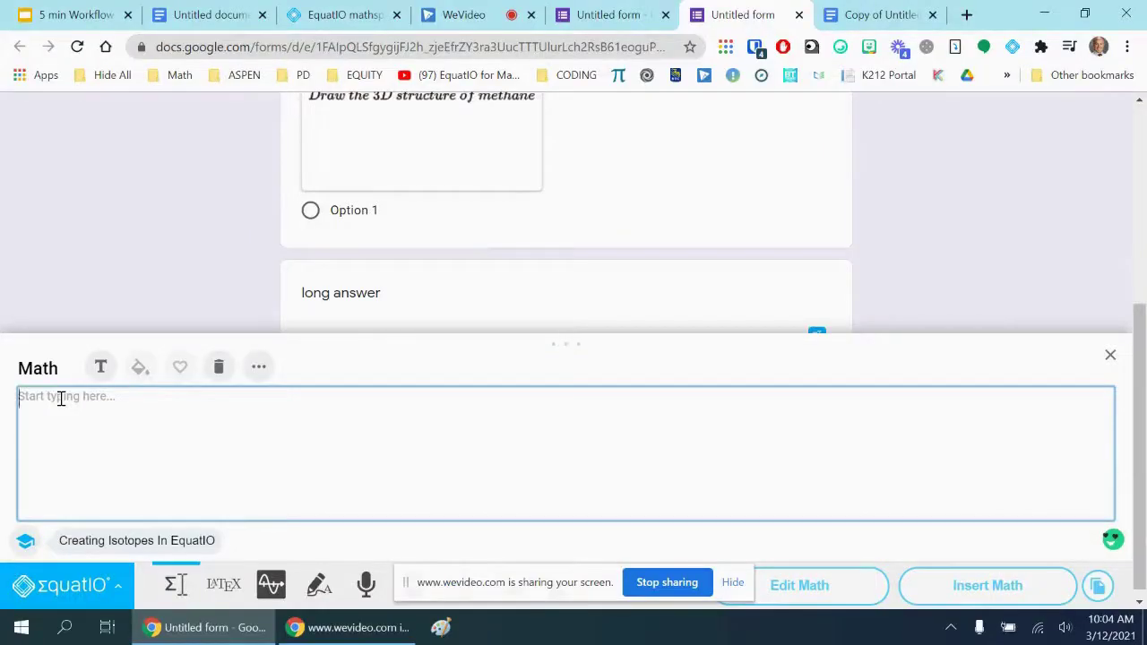
{"action": "type", "text": "nuc"}
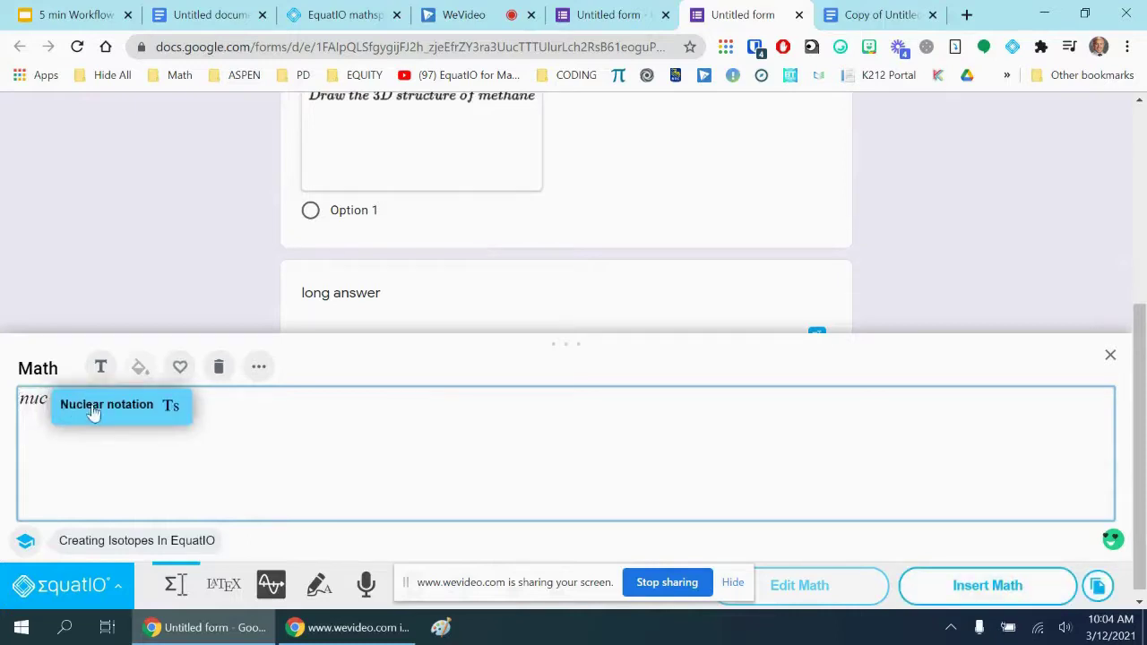
{"action": "left_click", "coordinate": [93, 405]}
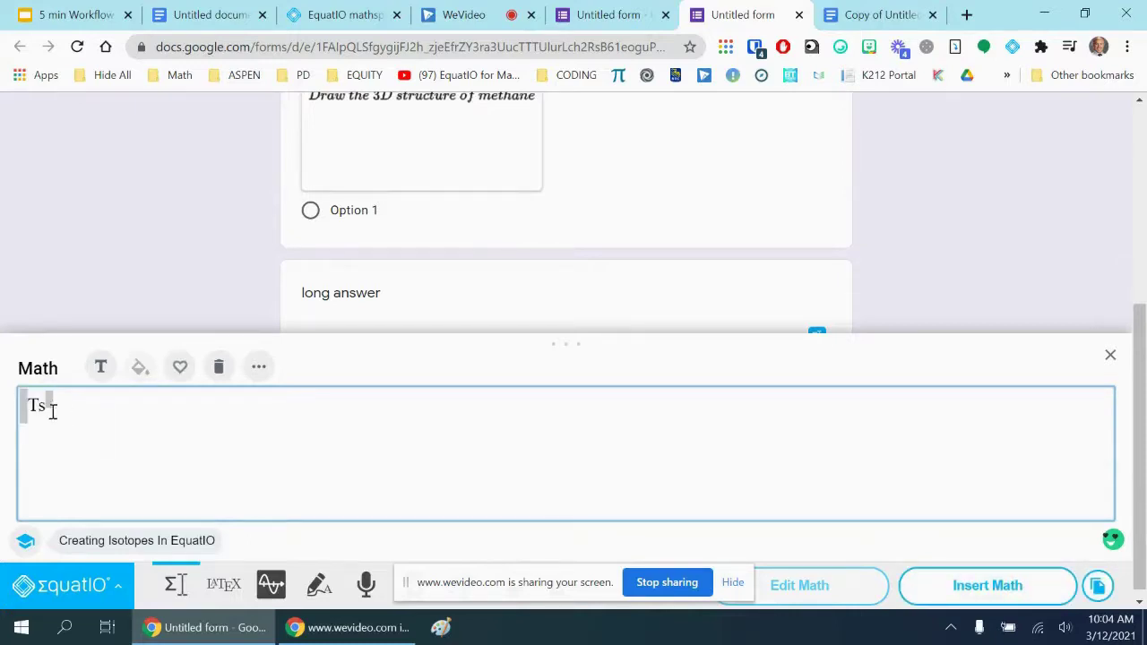
{"action": "left_click", "coordinate": [25, 409]}
{"action": "left_click", "coordinate": [22, 399]}
{"action": "type", "text": "45"}
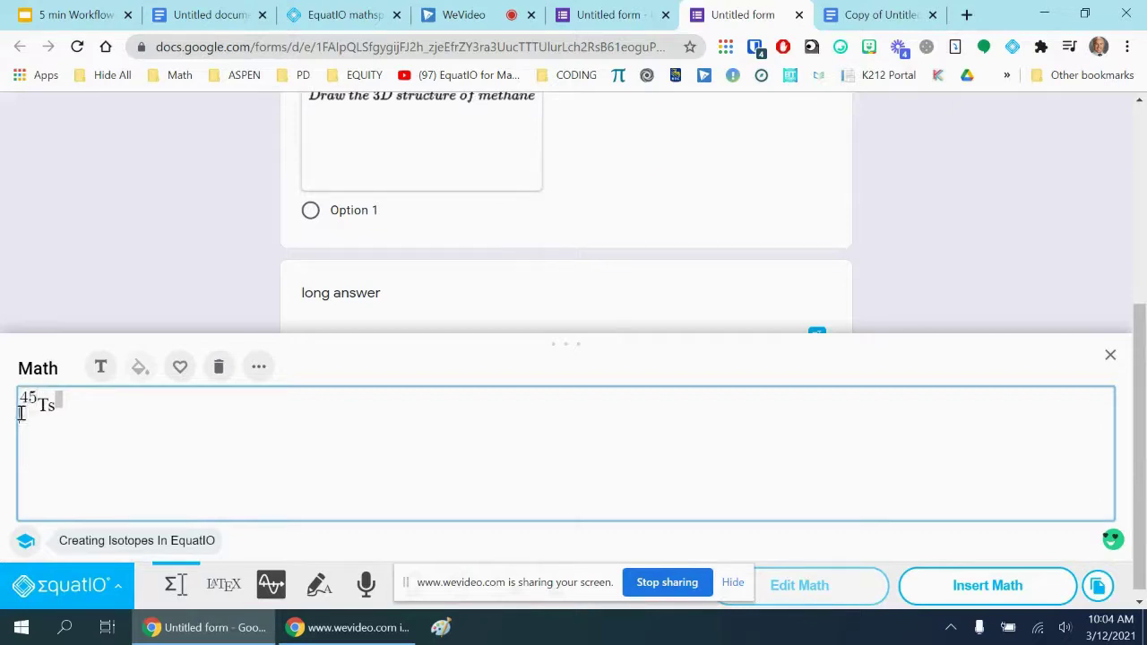
{"action": "left_click", "coordinate": [22, 411]}
{"action": "type", "text": "56"}
- Add the charge 2+ to the Ts notation and insert it as math into the long answer response
{"action": "left_click", "coordinate": [61, 398]}
{"action": "left_click", "coordinate": [732, 584]}
{"action": "left_click", "coordinate": [987, 586]}
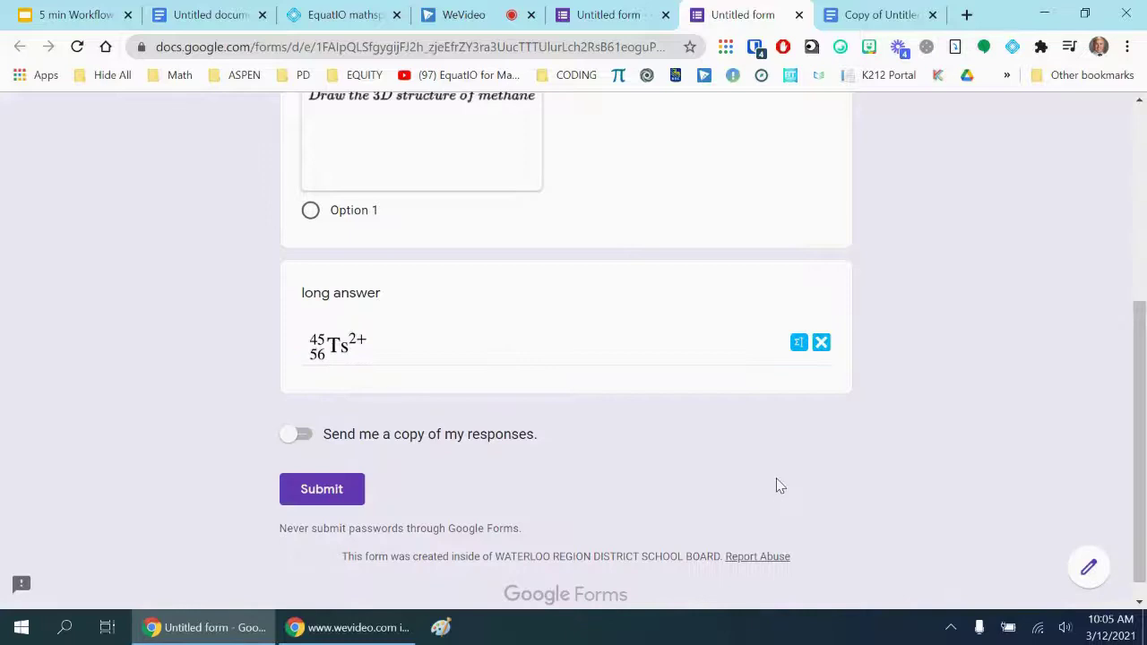
- Submit the form response and review the long answer in the response summary of the form being edited
{"action": "left_click", "coordinate": [319, 498]}
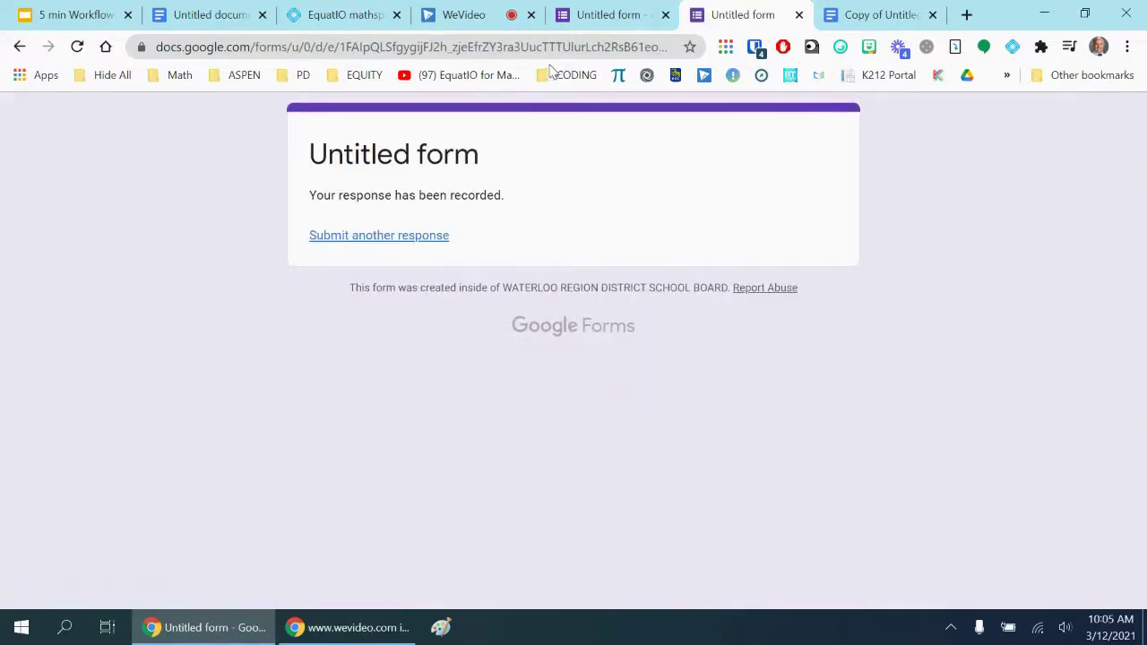
{"action": "left_click", "coordinate": [611, 18]}
{"action": "left_click", "coordinate": [594, 168]}
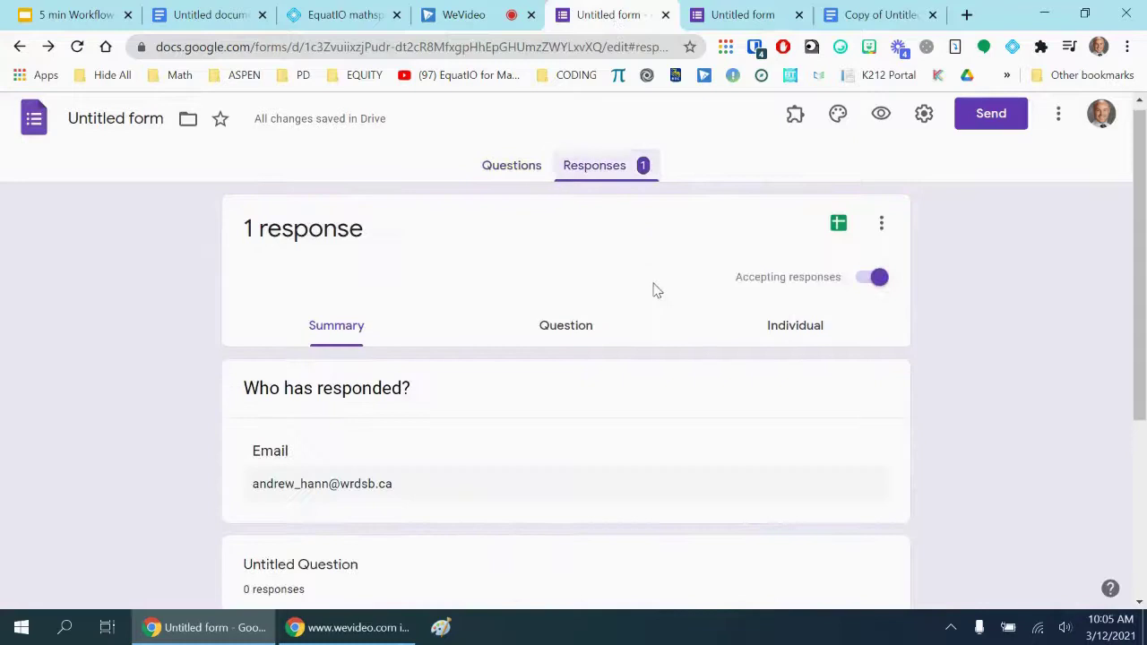
{"action": "scroll", "coordinate": [653, 305], "scroll_direction": "down", "scroll_amount": 3}
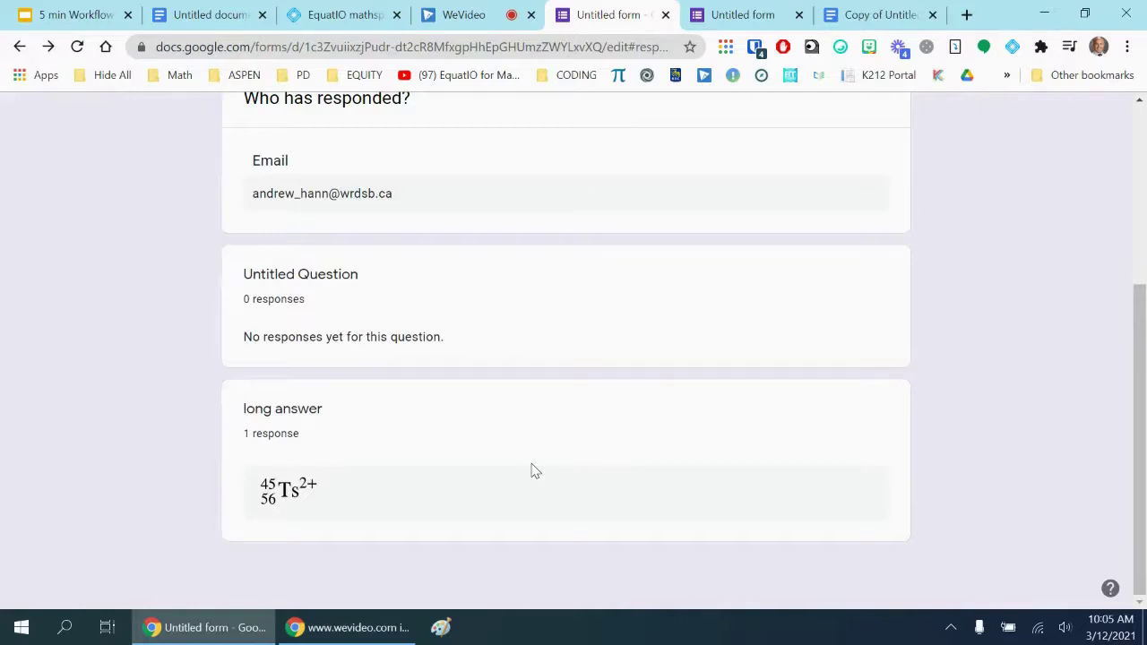
{"action": "left_click", "coordinate": [462, 22]}
{"action": "left_click", "coordinate": [349, 627]}
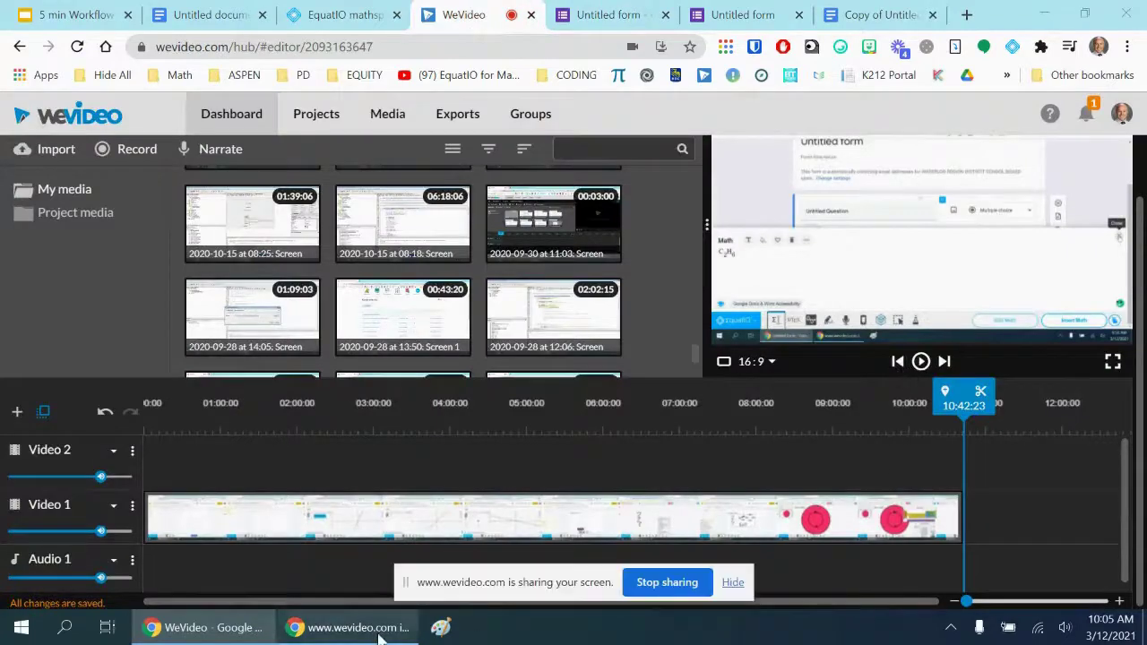